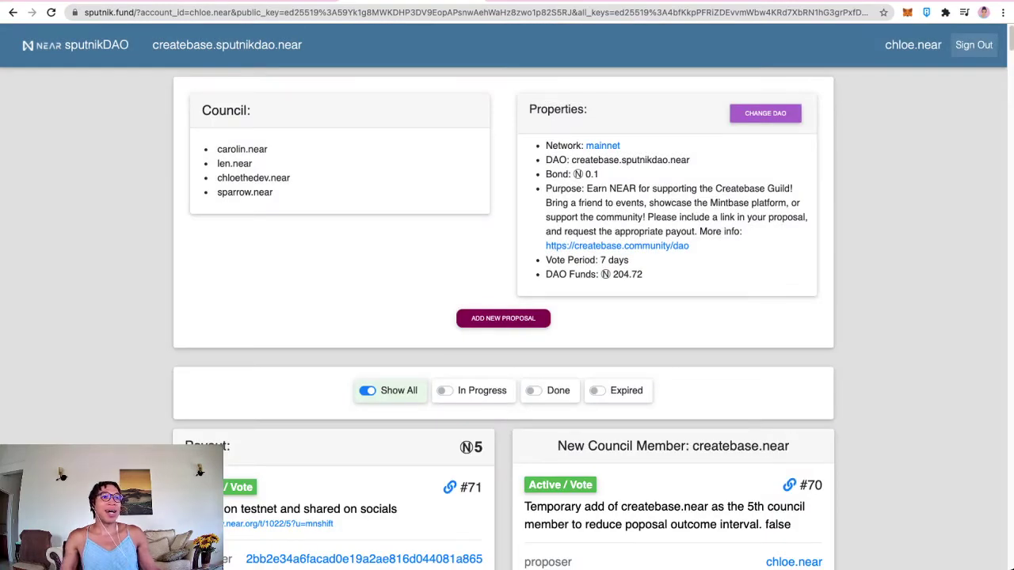
Step: From the DAO list, start a new DAO and paste vr-dao from the notes as its name
{"action": "left_click", "coordinate": [765, 113]}
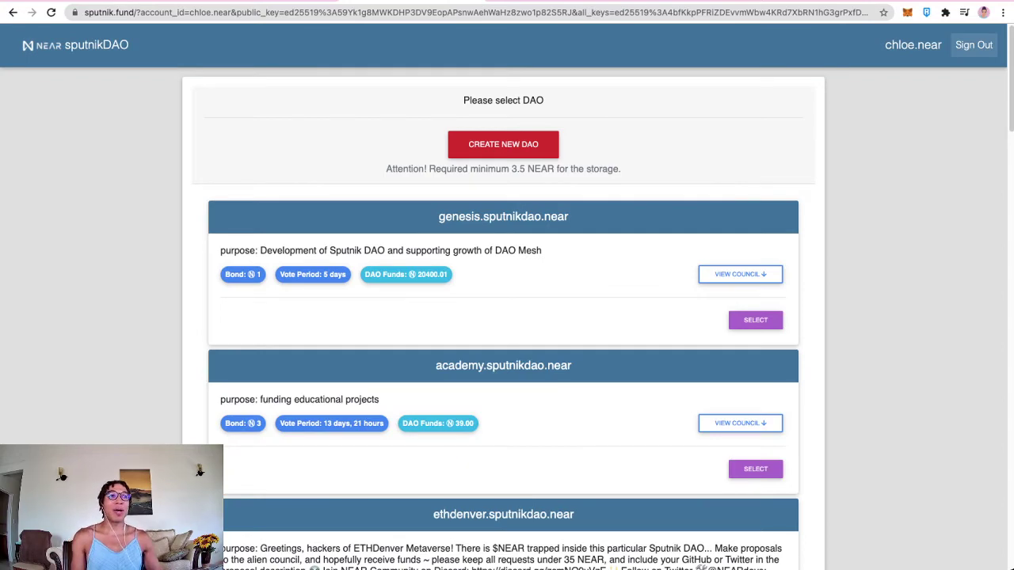
{"action": "left_click", "coordinate": [503, 144]}
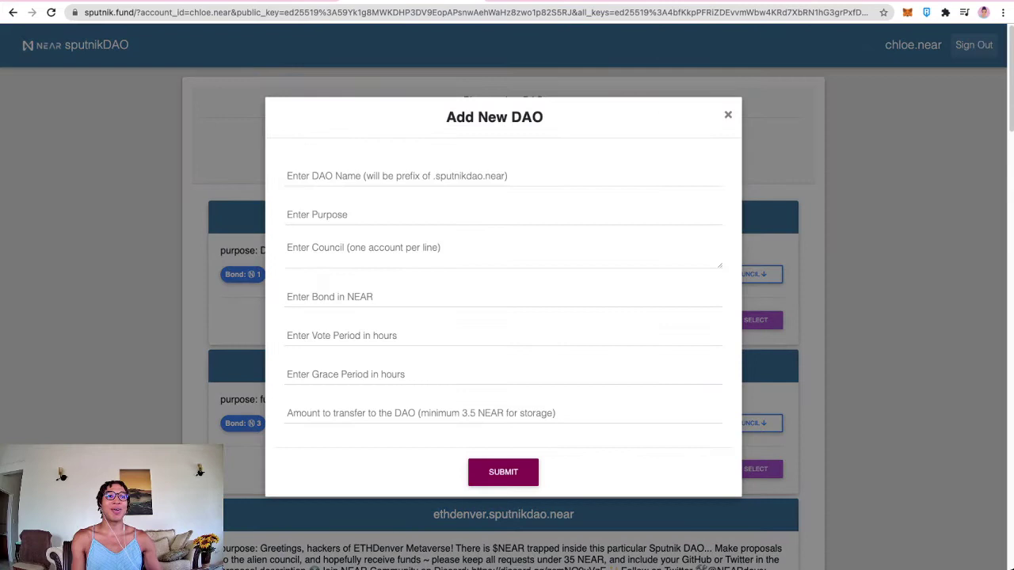
{"action": "key", "text": "ctrl+Tab"}
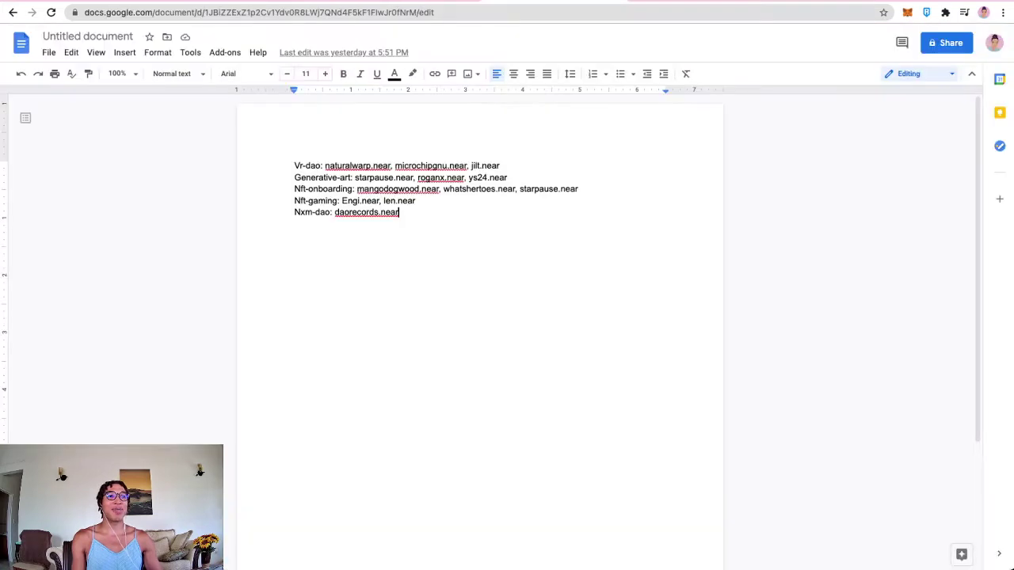
{"action": "left_click_drag", "start_coordinate": [322, 166], "coordinate": [294, 165]}
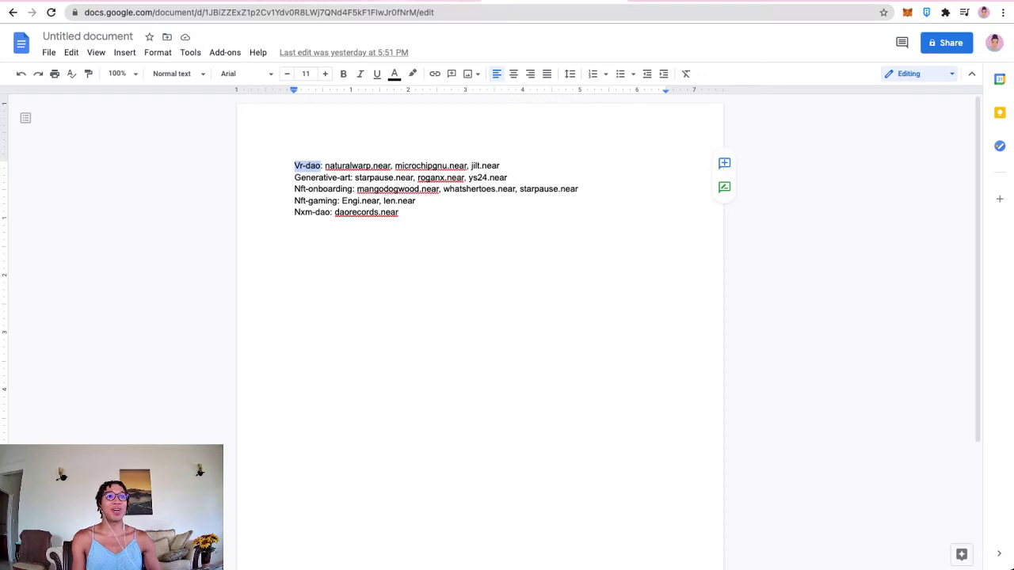
{"action": "key", "text": "ctrl+shift+Tab"}
{"action": "left_click", "coordinate": [502, 176]}
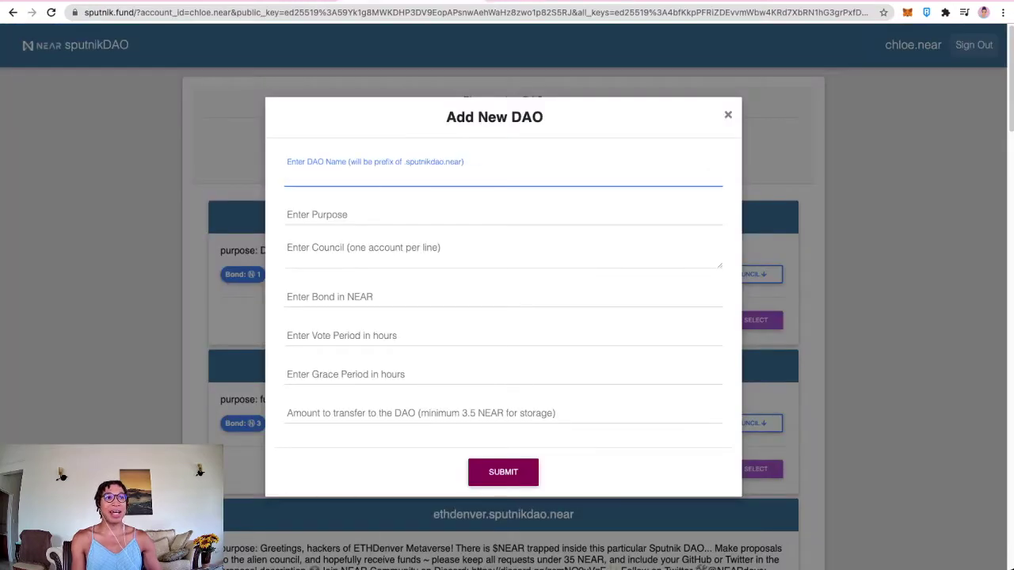
{"action": "type", "text": "vr-dao"}
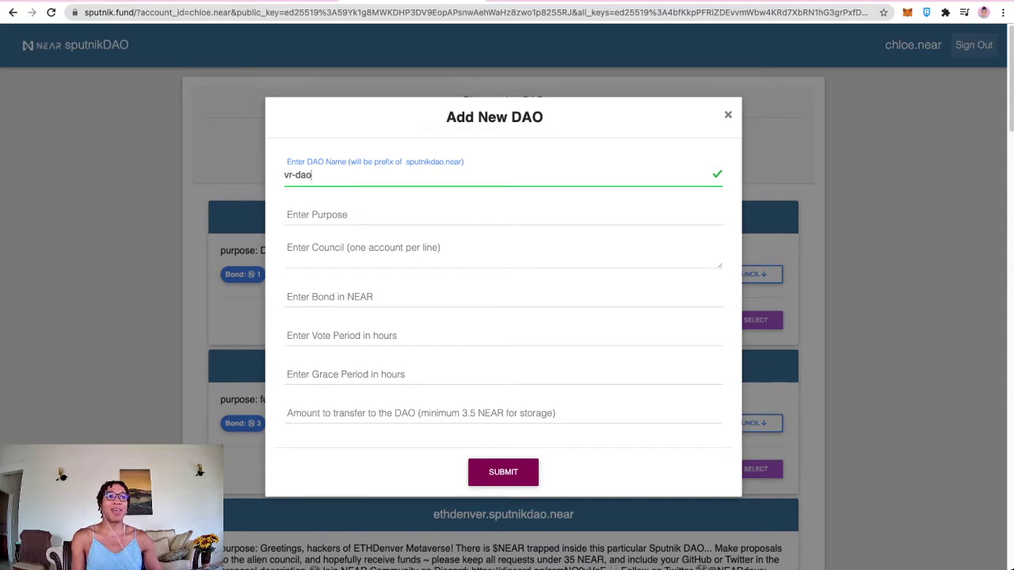
{"action": "left_click", "coordinate": [503, 216]}
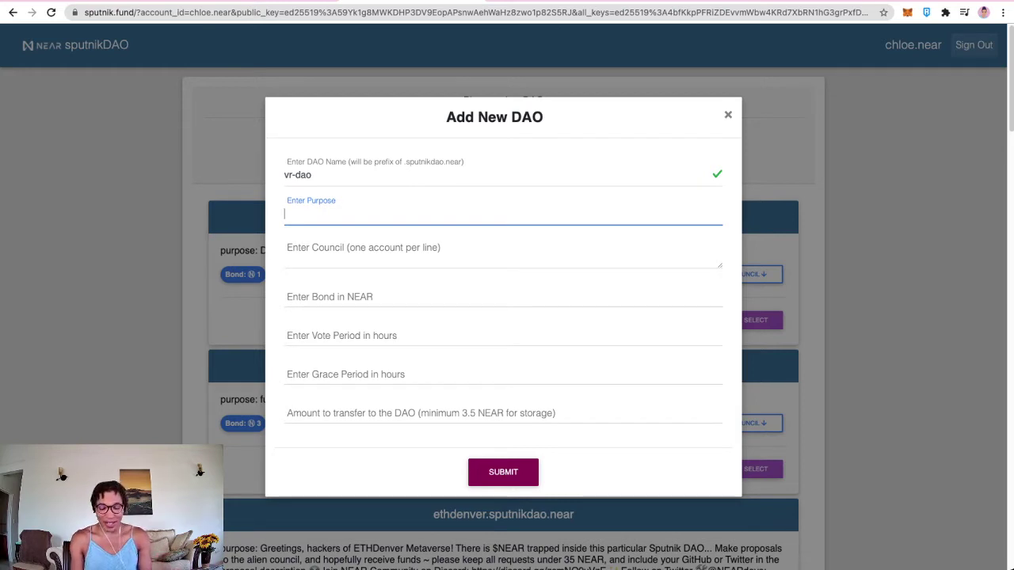
Step: Enter the purpose 'To support bounty payouts for the May Hackathon' and paste a copy into the notes
{"action": "type", "text": "To support"}
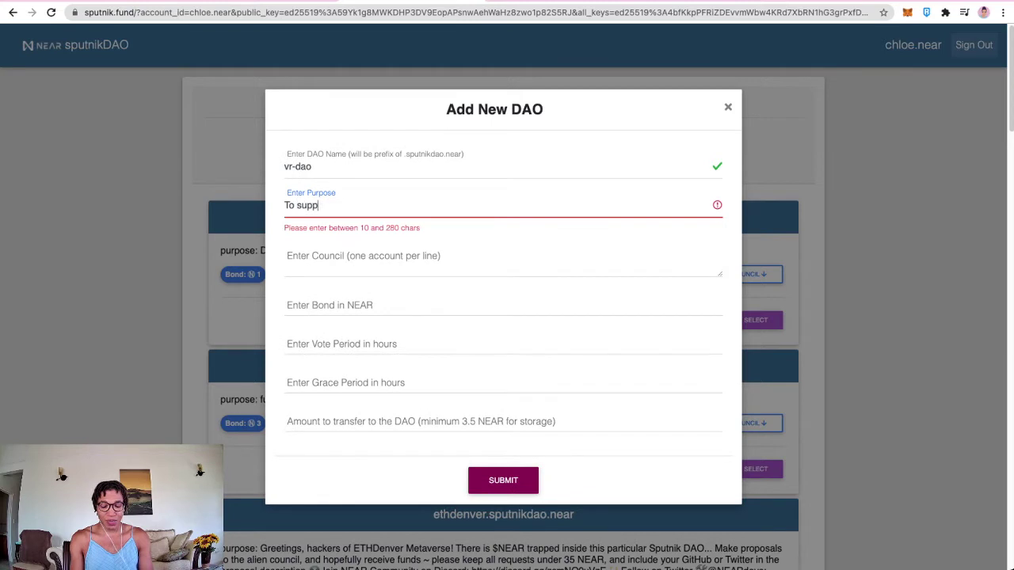
{"action": "key", "text": "BackSpace"}
{"action": "key", "text": "BackSpace"}
{"action": "key", "text": "BackSpace"}
{"action": "key", "text": "BackSpace"}
{"action": "key", "text": "BackSpace"}
{"action": "key", "text": "BackSpace"}
{"action": "key", "text": "BackSpace"}
{"action": "key", "text": "BackSpace"}
{"action": "key", "text": "BackSpace"}
{"action": "key", "text": "BackSpace"}
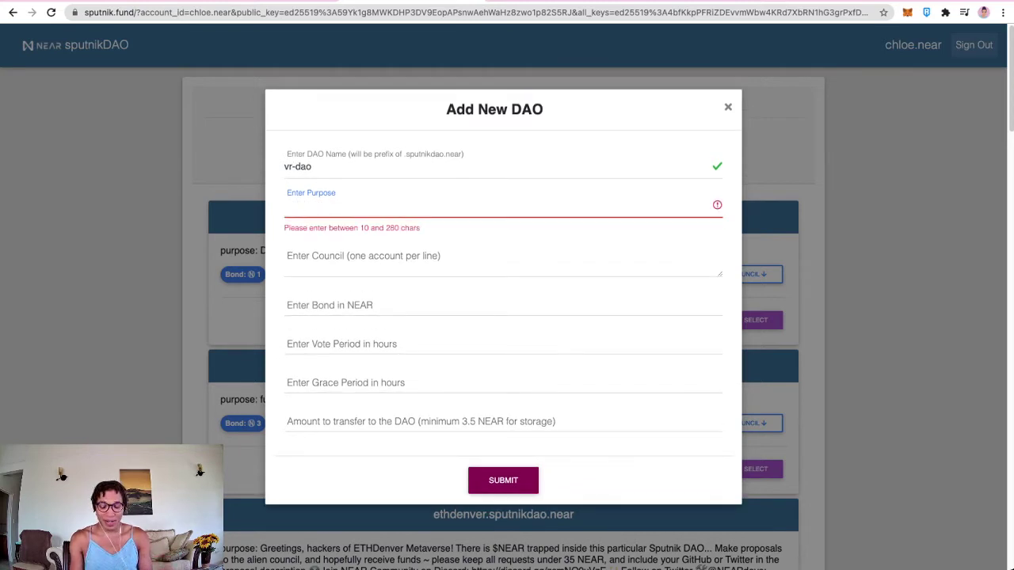
{"action": "type", "text": "To s"}
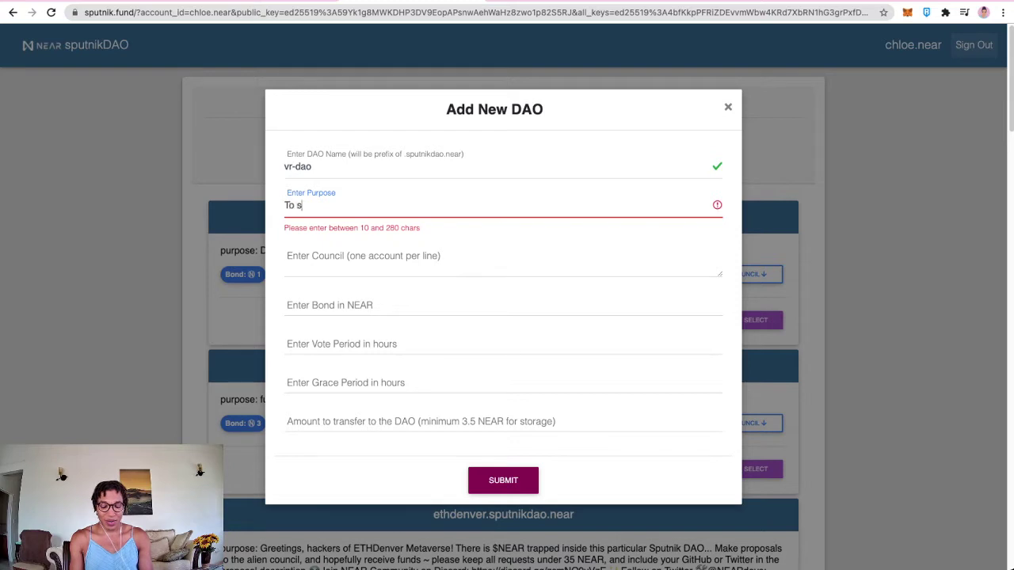
{"action": "type", "text": "upport bounty "}
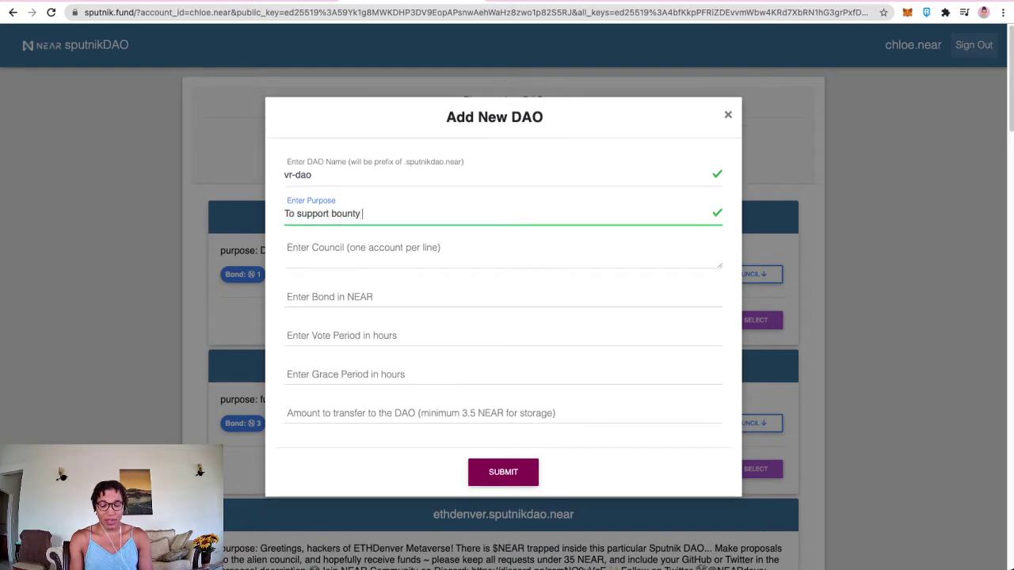
{"action": "type", "text": "pa"}
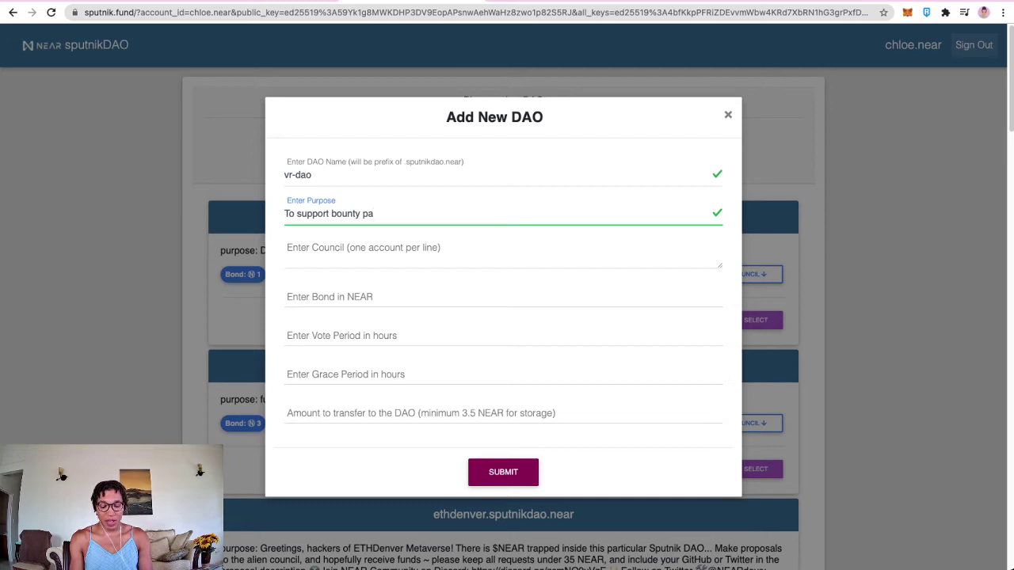
{"action": "type", "text": "youts for "}
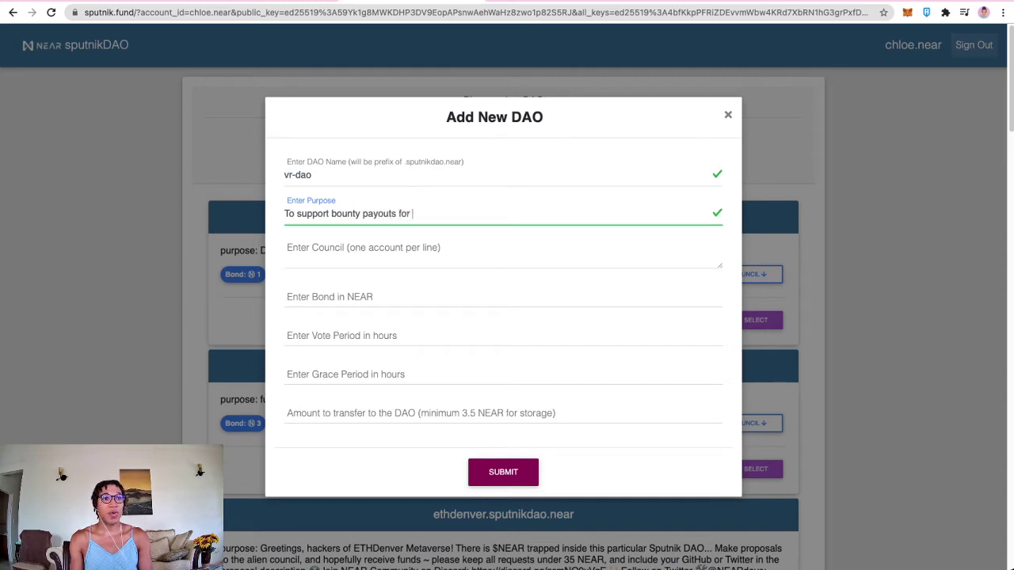
{"action": "type", "text": "the May Hackathon"}
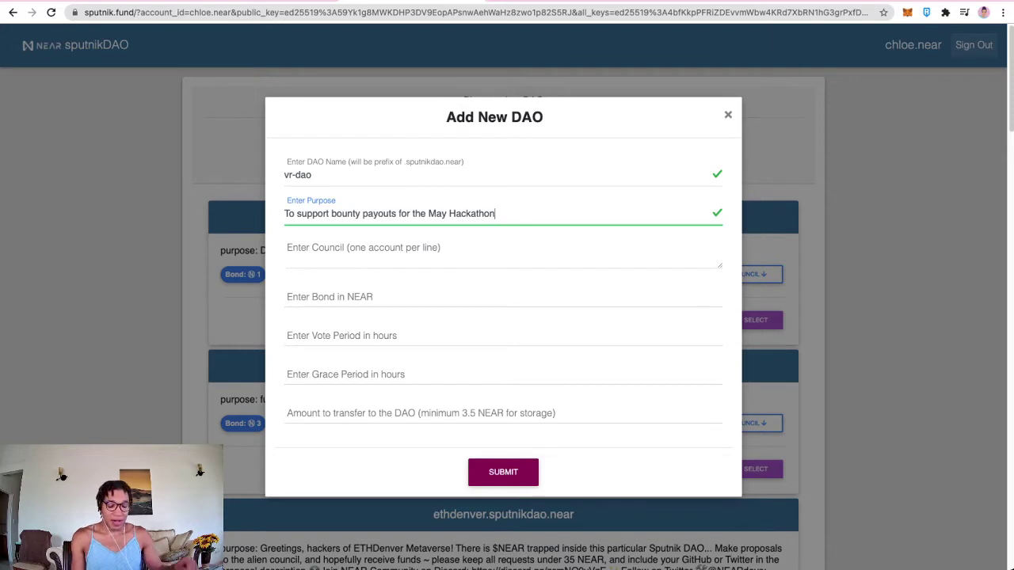
{"action": "key", "text": "shift+alt+Left"}
{"action": "key", "text": "shift+alt+Left"}
{"action": "key", "text": "shift+alt+Left"}
{"action": "key", "text": "shift+alt+Left"}
{"action": "key", "text": "shift+alt+Left"}
{"action": "key", "text": "shift+alt+Left"}
{"action": "key", "text": "shift+alt+Left"}
{"action": "key", "text": "shift+alt+Left"}
{"action": "key", "text": "ctrl+c"}
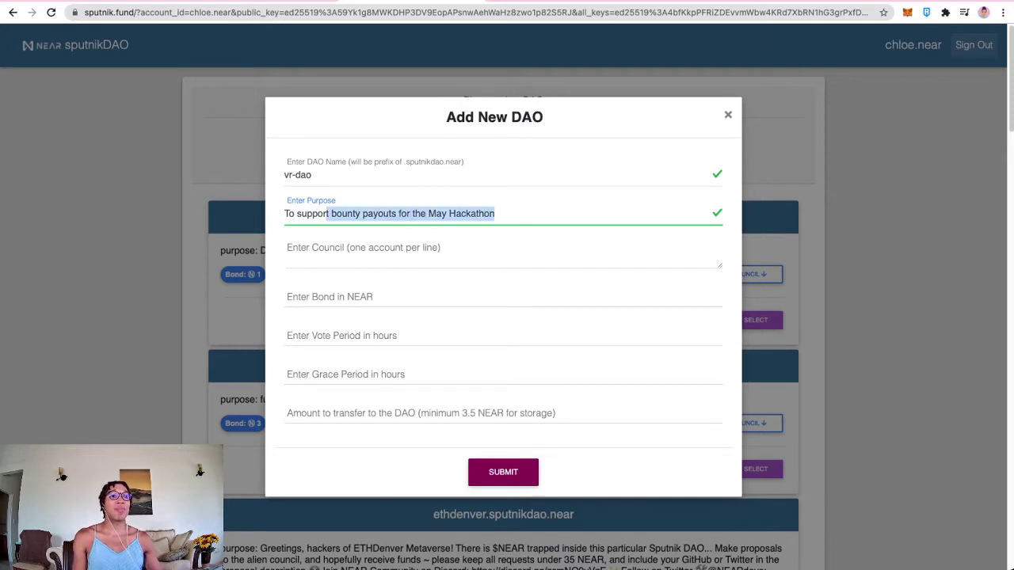
{"action": "key", "text": "ctrl+Tab"}
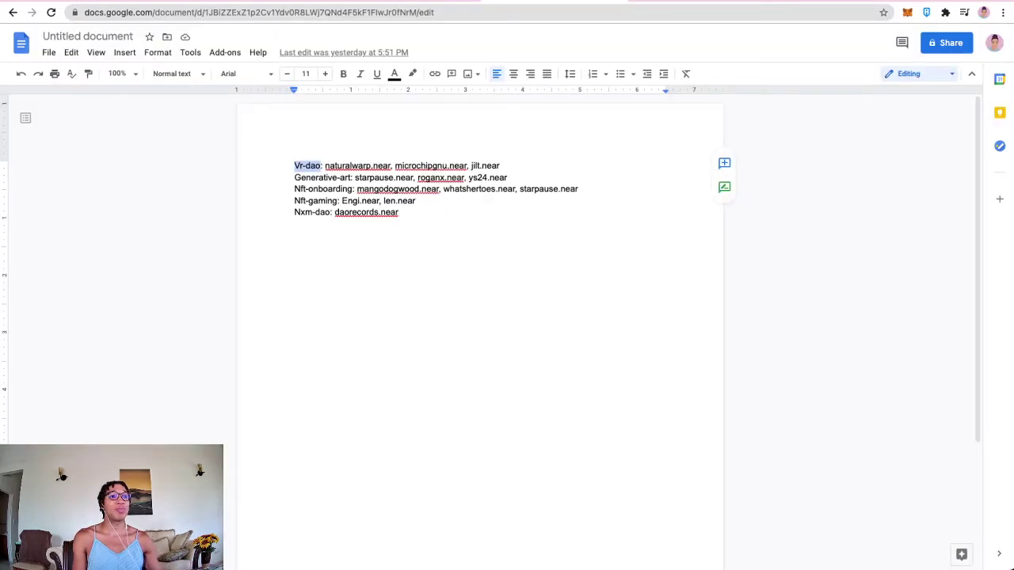
{"action": "key", "text": "Return"}
{"action": "key", "text": "Return"}
{"action": "key", "text": "ctrl+v"}
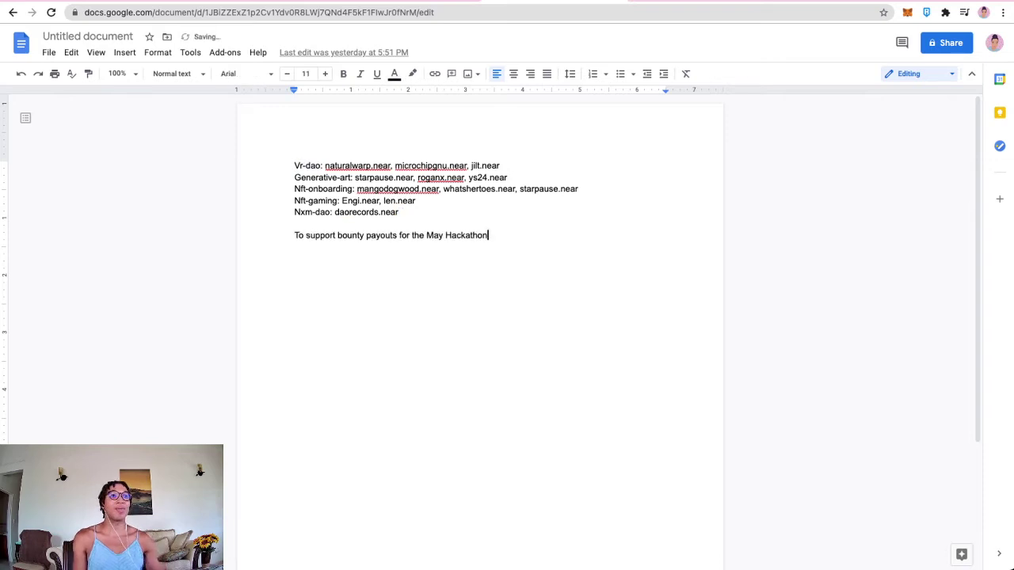
{"action": "key", "text": "ctrl+shift+Tab"}
{"action": "left_click", "coordinate": [396, 252]}
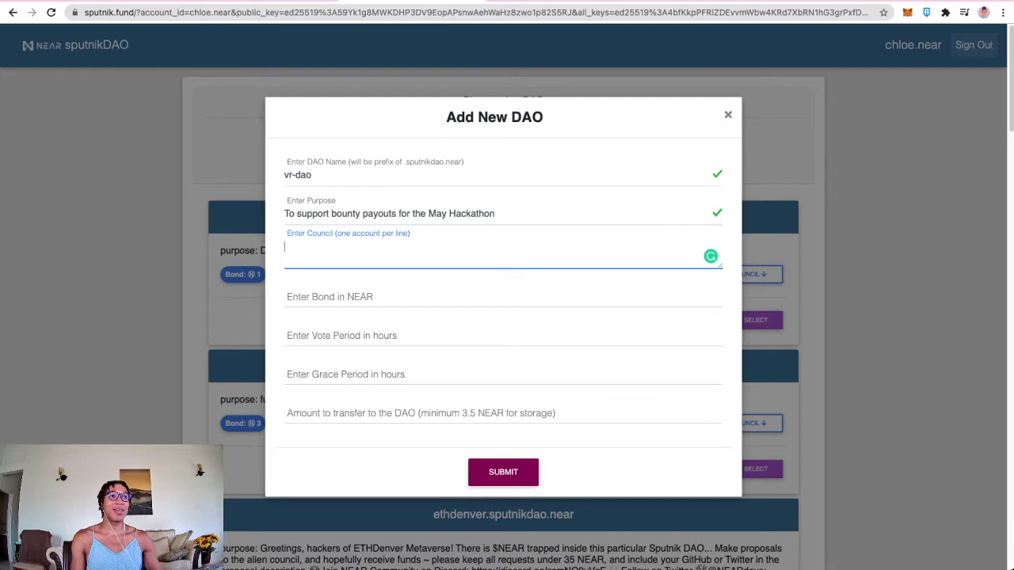
Step: Paste the three Vr-dao council accounts from the notes, splitting them one account per line
{"action": "key", "text": "ctrl+Tab"}
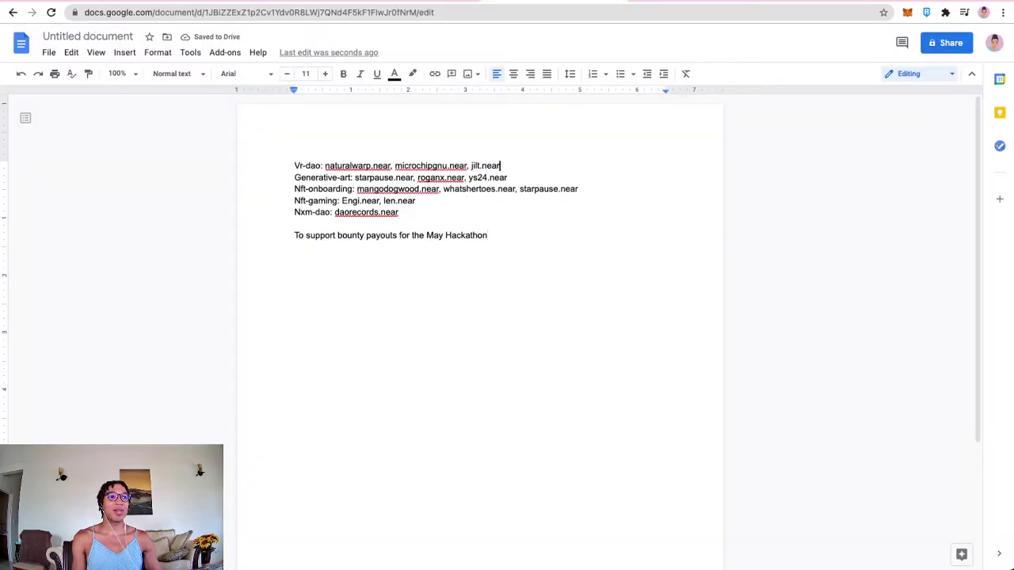
{"action": "left_click_drag", "start_coordinate": [499, 165], "coordinate": [325, 165]}
{"action": "key", "text": "ctrl+c"}
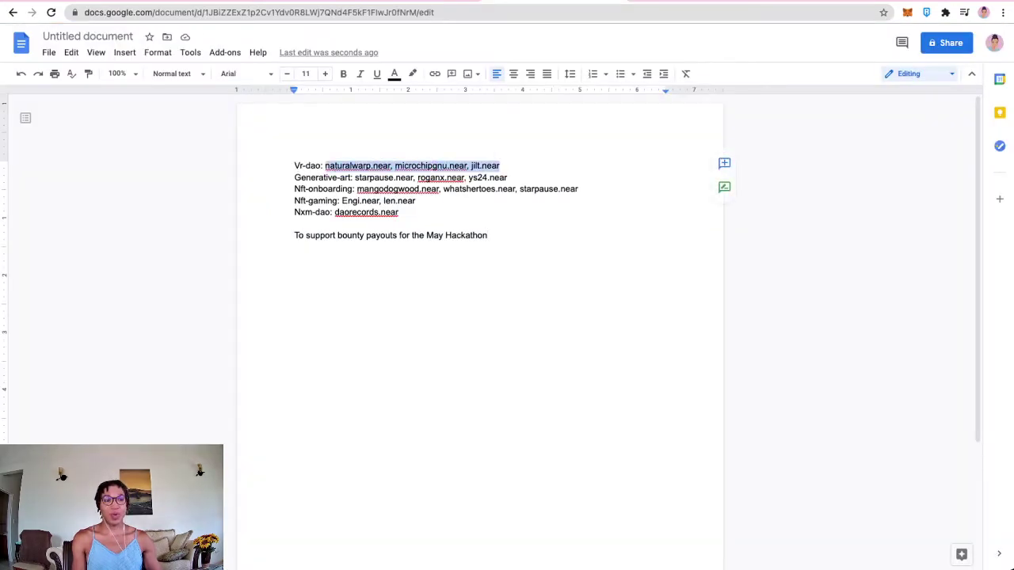
{"action": "key", "text": "ctrl+Tab"}
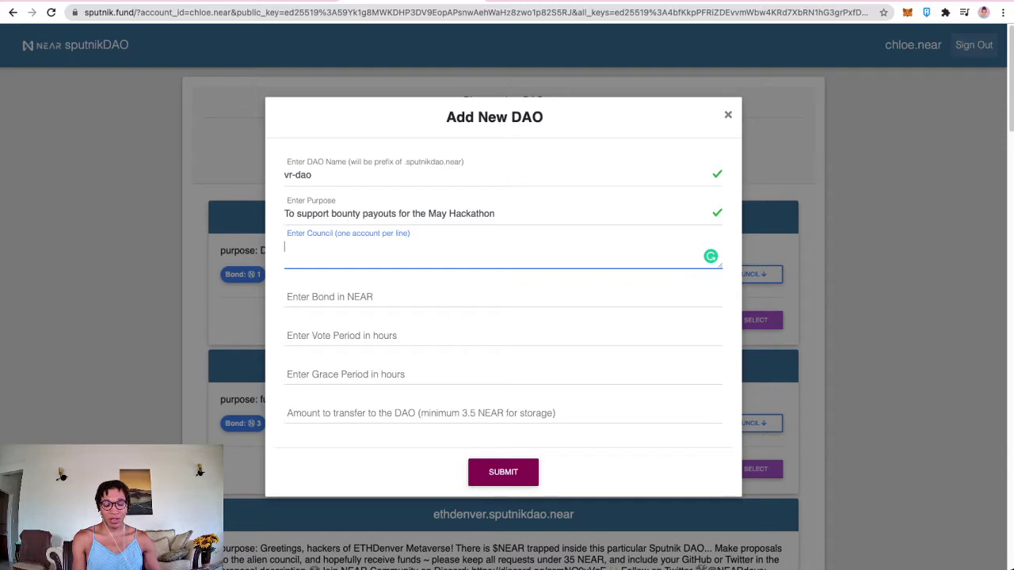
{"action": "key", "text": "ctrl+v"}
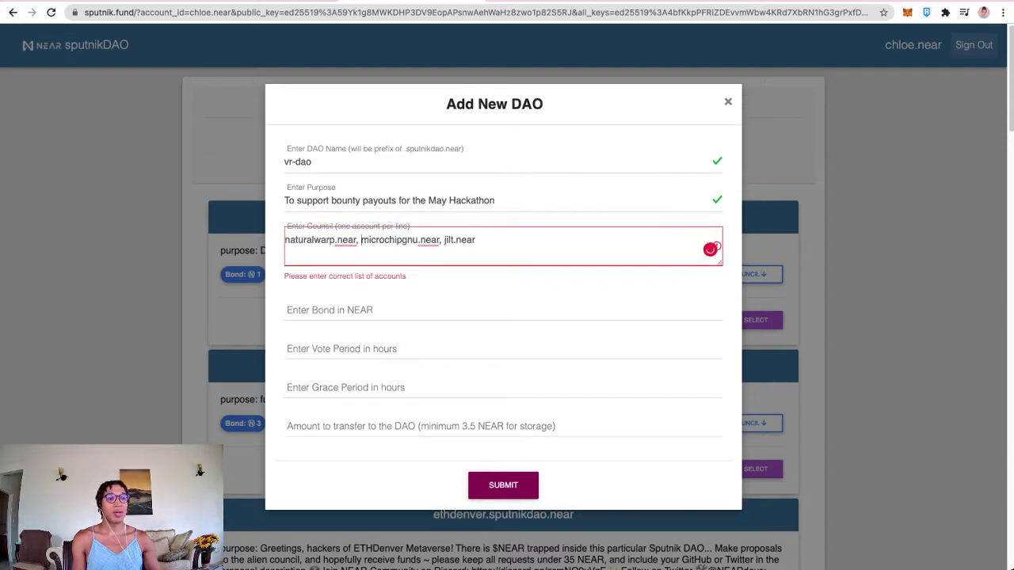
{"action": "key", "text": "BackSpace"}
{"action": "key", "text": "BackSpace"}
{"action": "key", "text": "Return"}
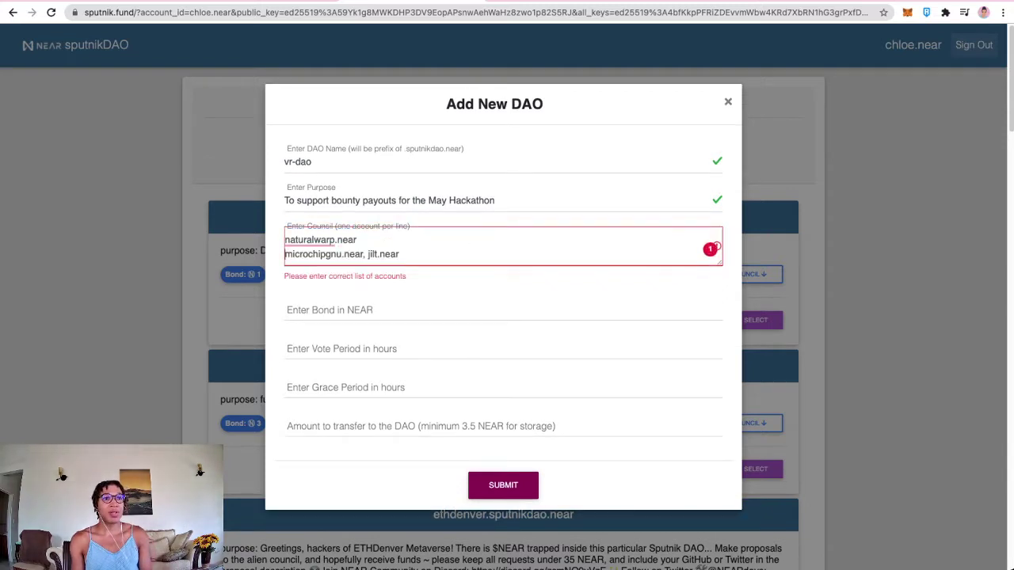
{"action": "left_click", "coordinate": [313, 254]}
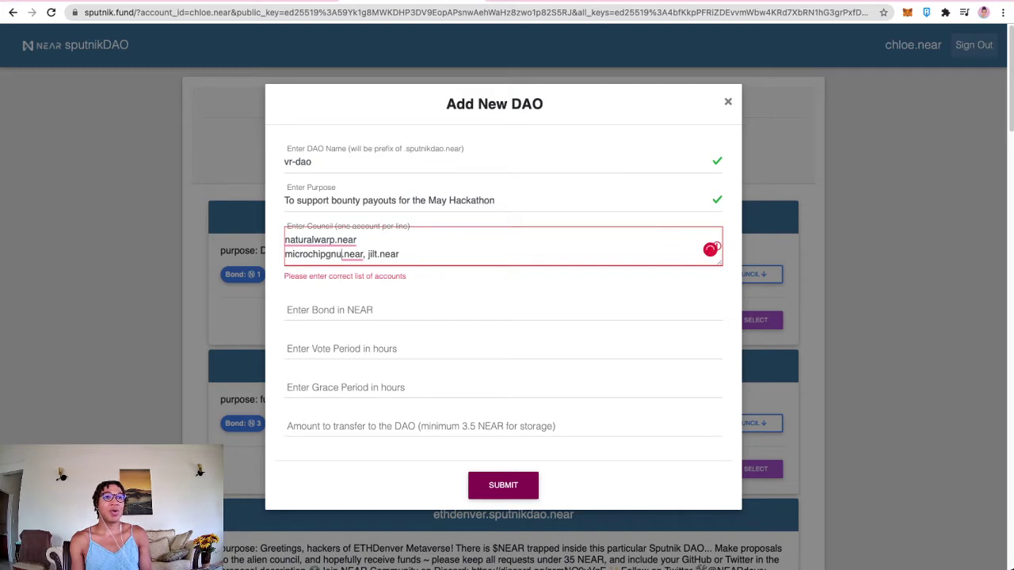
{"action": "left_click", "coordinate": [367, 255]}
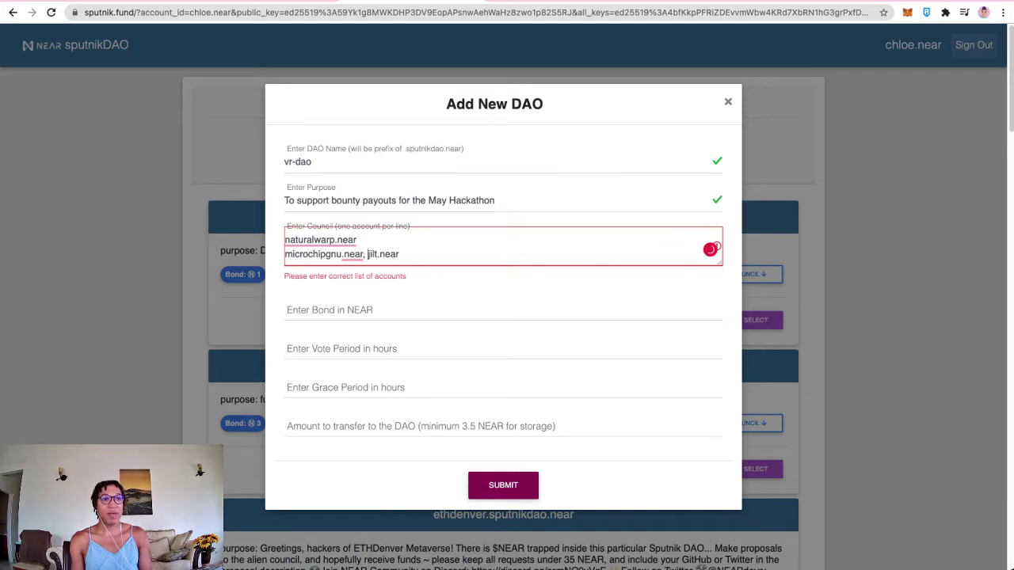
{"action": "key", "text": "BackSpace"}
{"action": "key", "text": "BackSpace"}
{"action": "key", "text": "Return"}
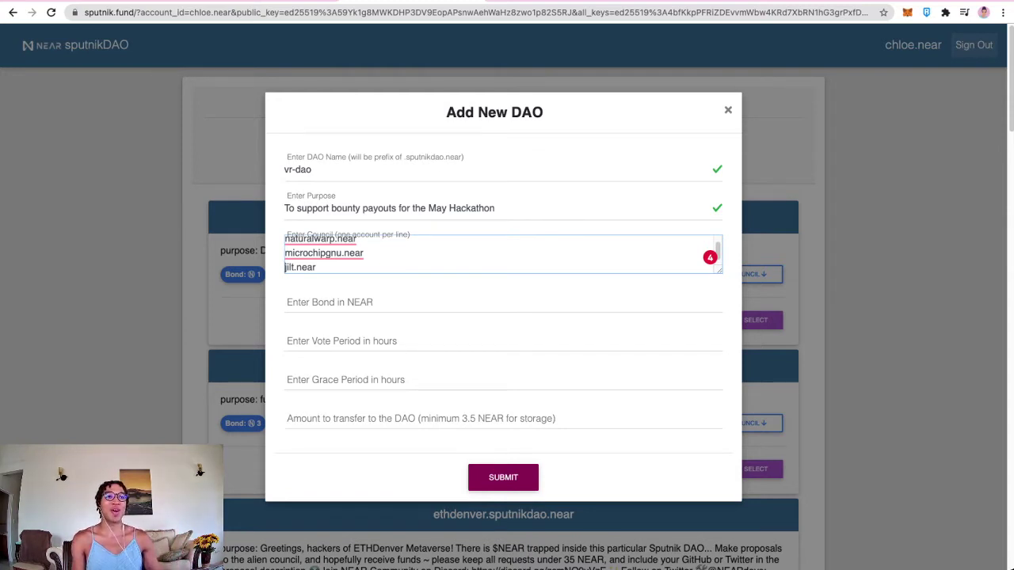
{"action": "left_click", "coordinate": [287, 300]}
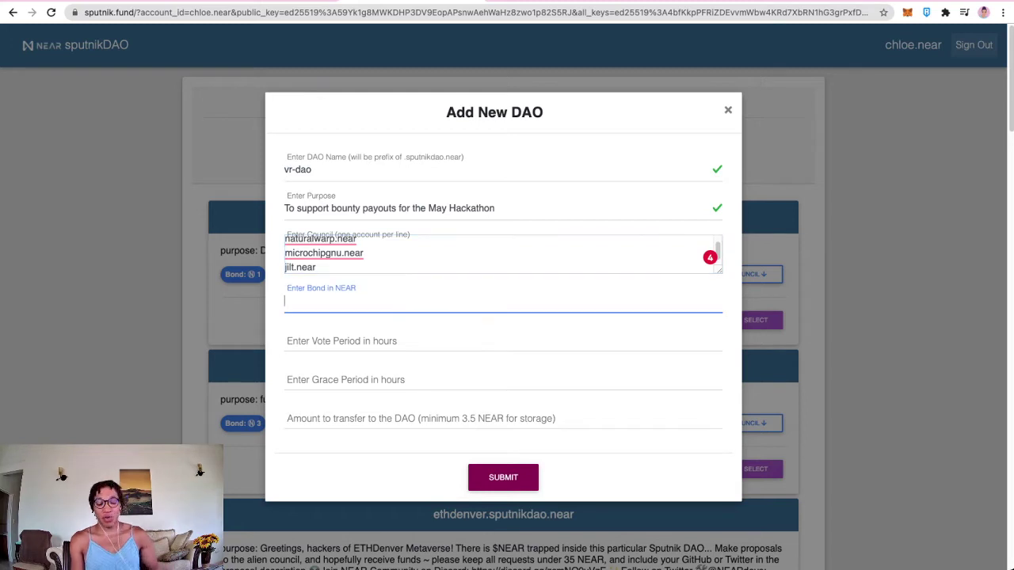
Step: Enter bond 0.1, vote period 72 and grace period 6 in the vr-dao form
{"action": "type", "text": "0.1"}
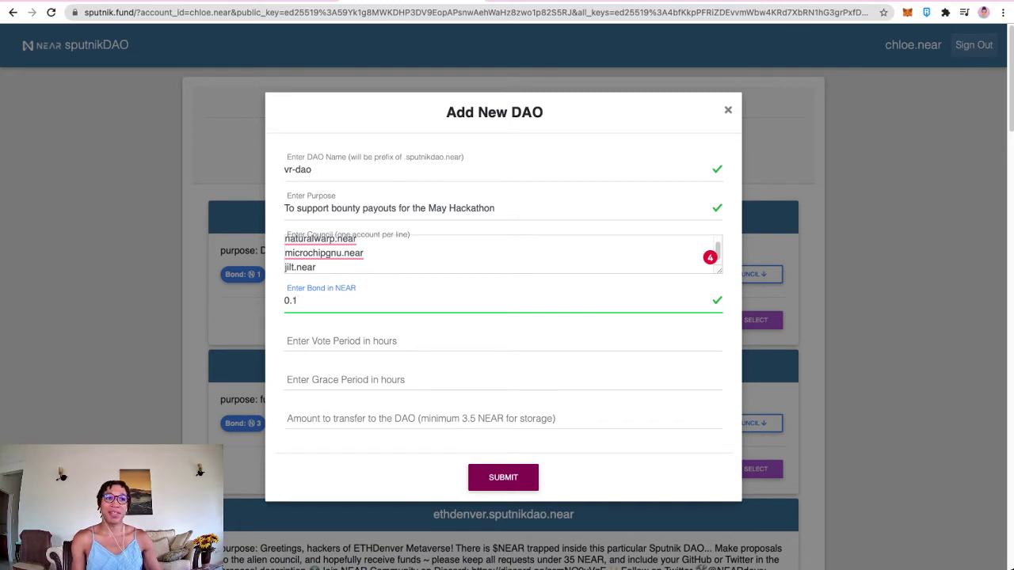
{"action": "left_click", "coordinate": [285, 339]}
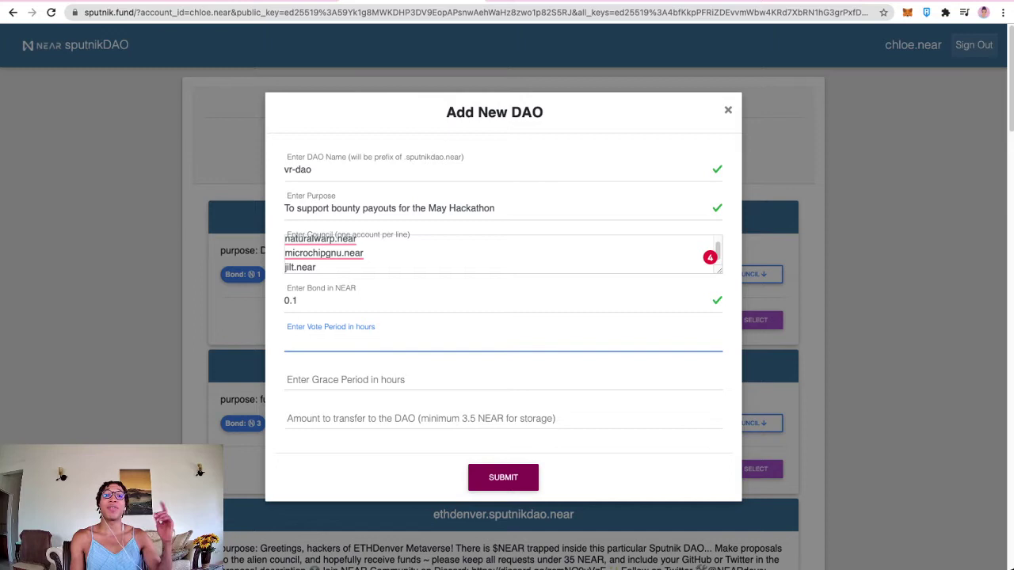
{"action": "type", "text": "72"}
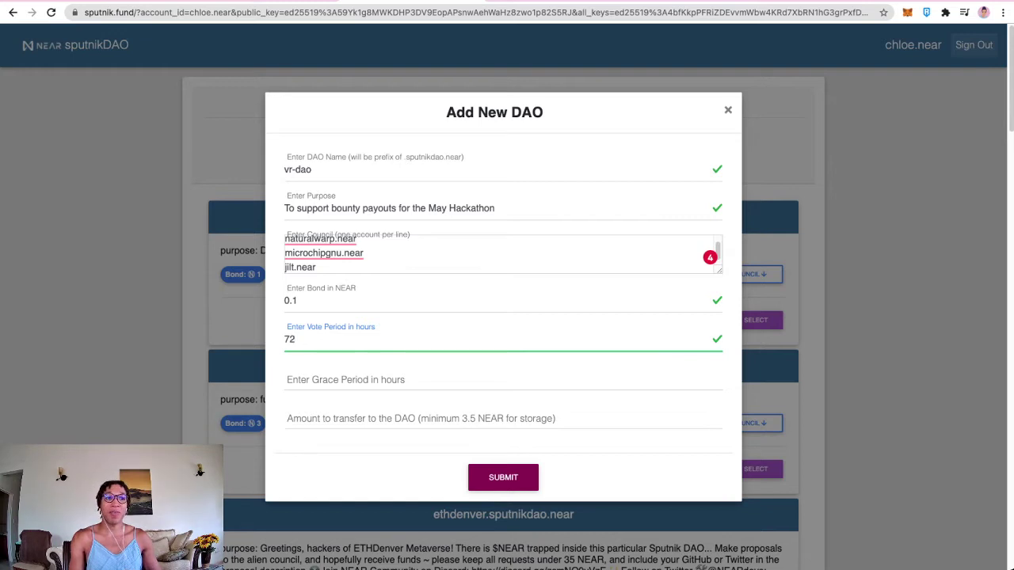
{"action": "left_click", "coordinate": [503, 380]}
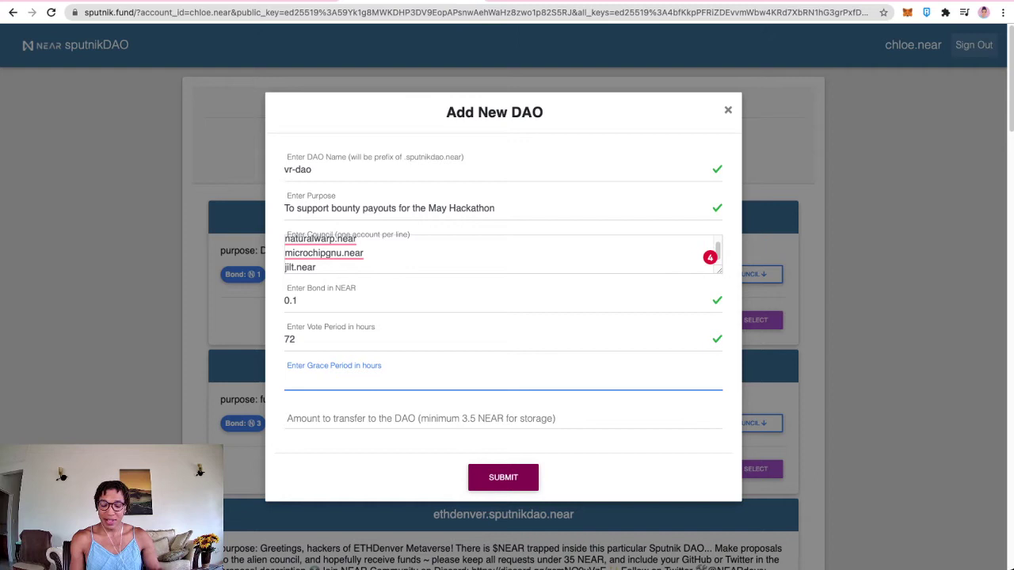
{"action": "type", "text": "6"}
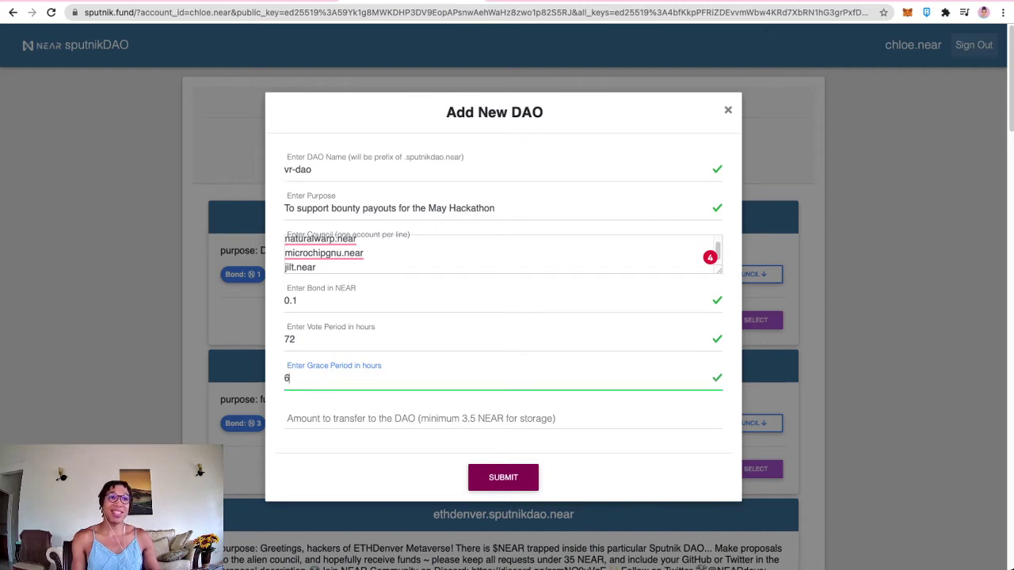
{"action": "left_click", "coordinate": [396, 420]}
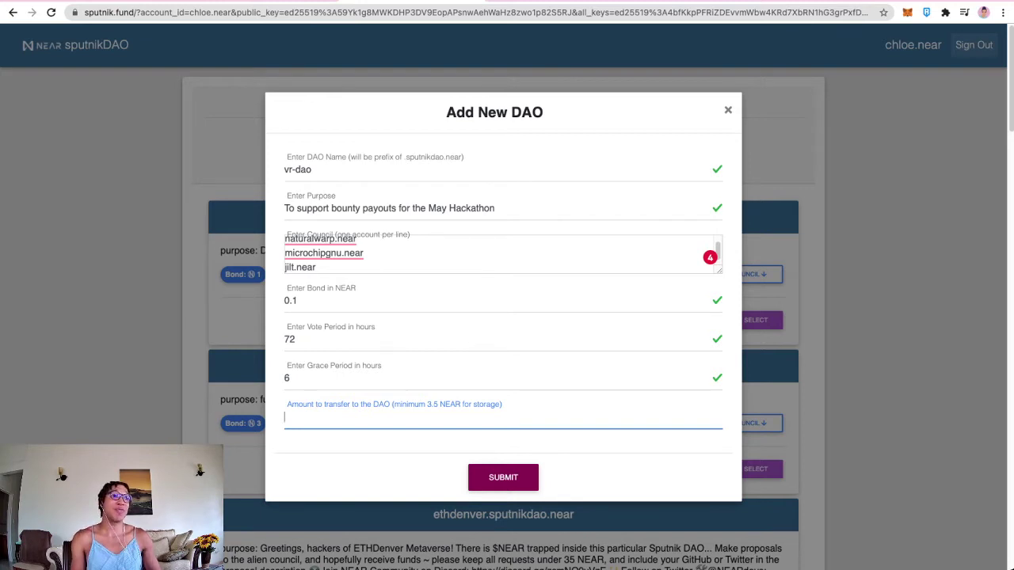
Step: Load wallet.near.org in a new tab and check the 2,022.01408 NEAR portfolio balance
{"action": "key", "text": "ctrl+t"}
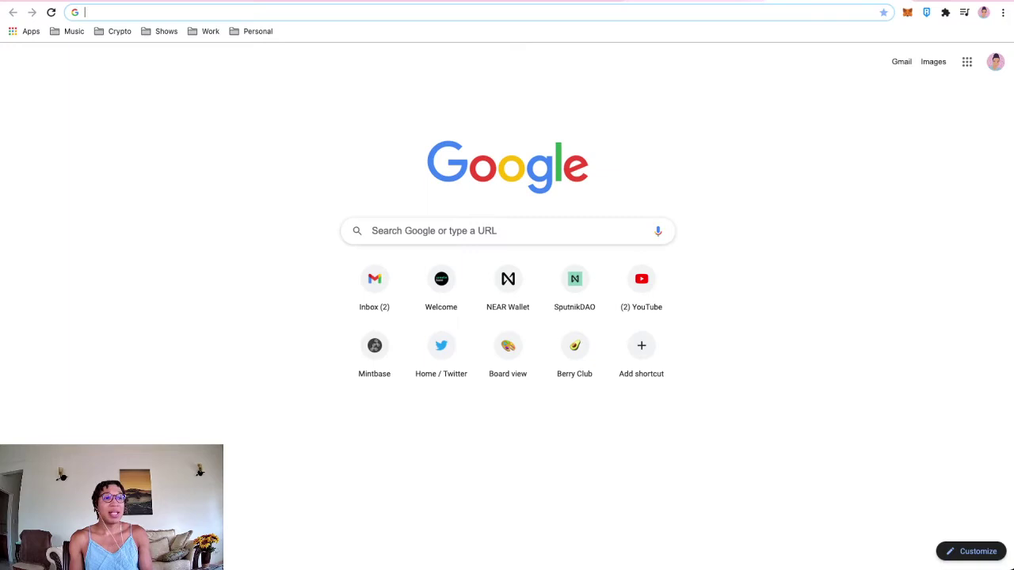
{"action": "type", "text": "wallet.near.org"}
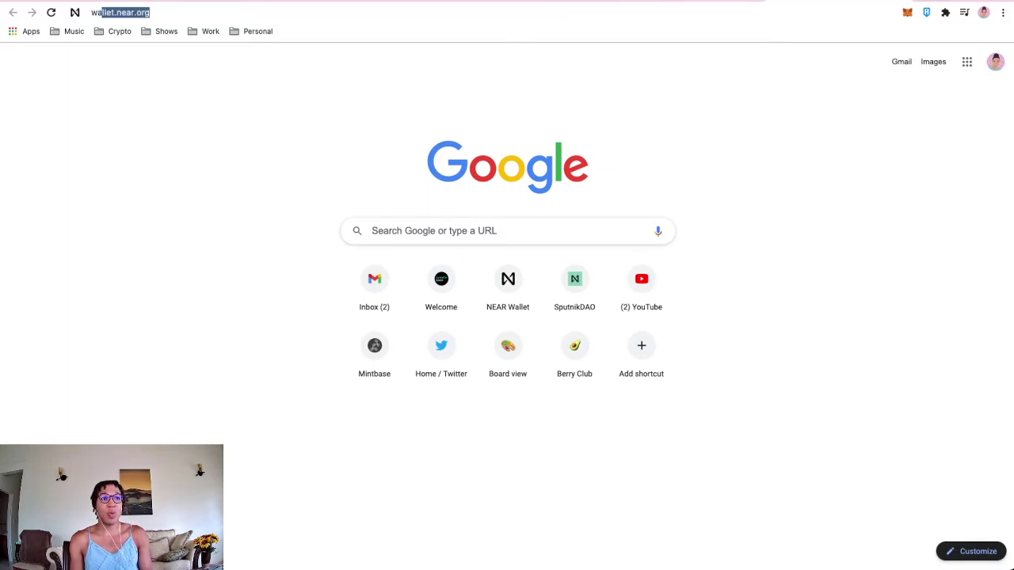
{"action": "key", "text": "Return"}
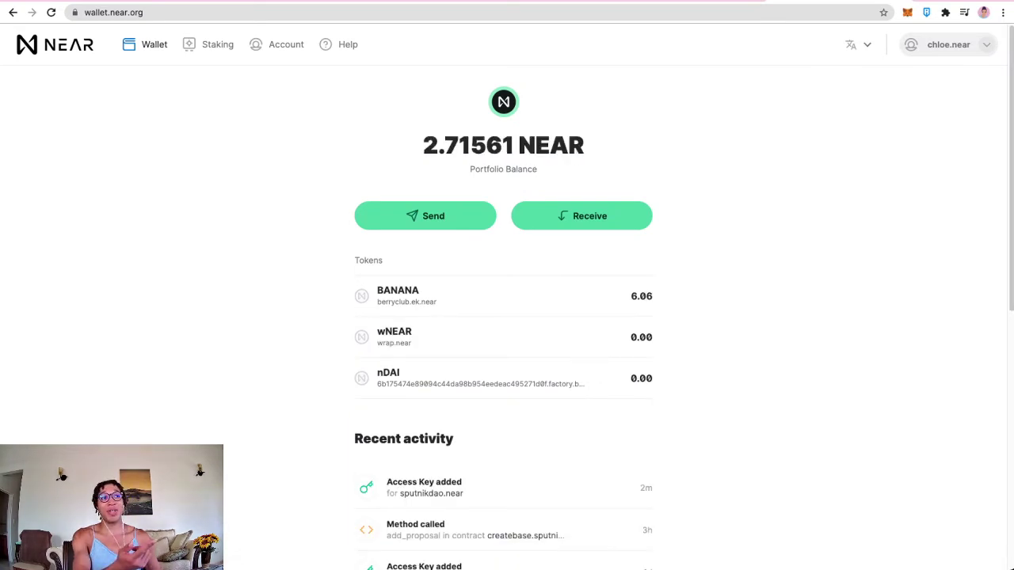
{"action": "left_click_drag", "start_coordinate": [423, 145], "coordinate": [459, 145]}
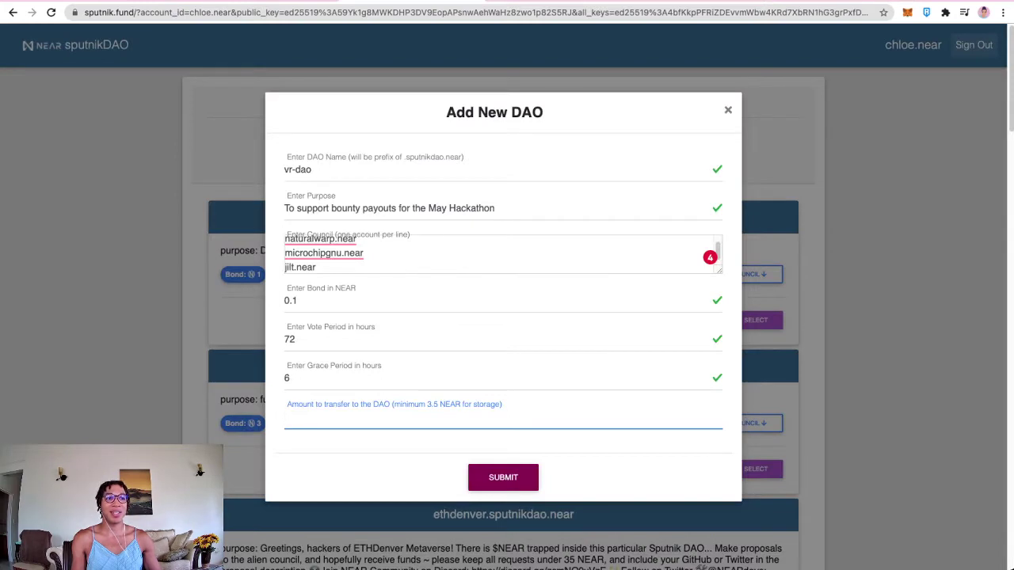
{"action": "left_click", "coordinate": [396, 419]}
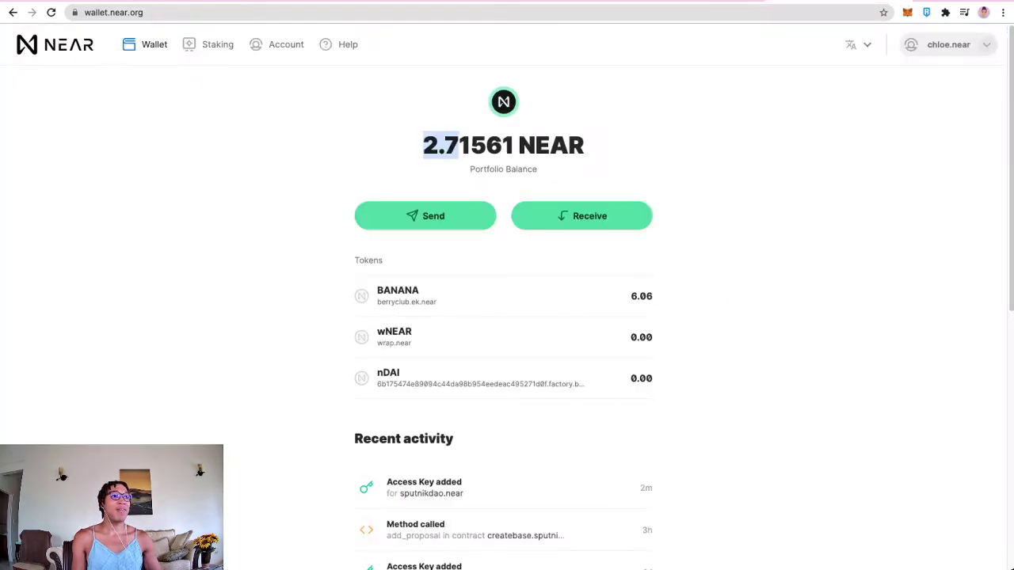
Step: Switch to the createbase DAO account and review its incoming NEAR transfers
{"action": "left_click", "coordinate": [948, 45]}
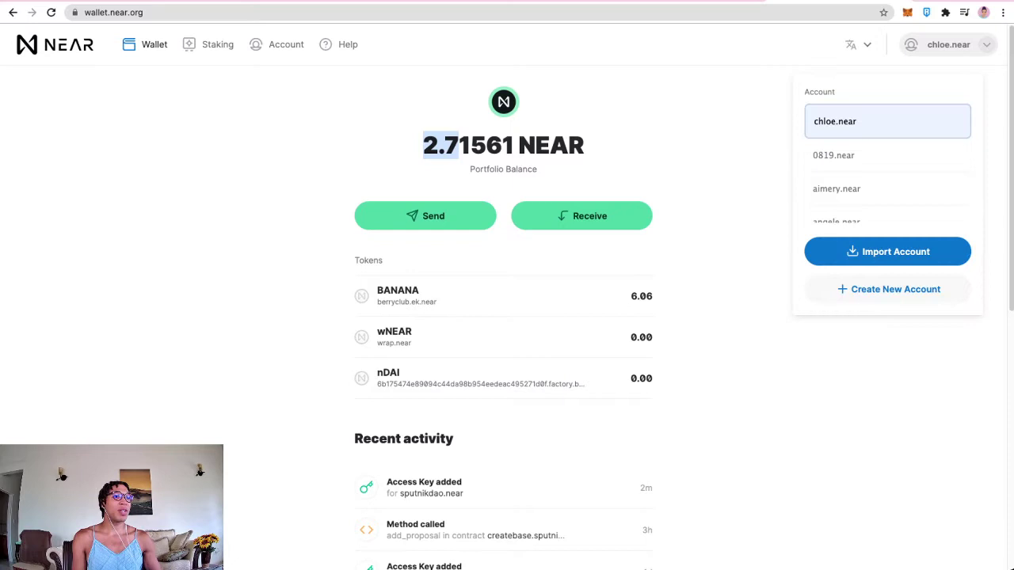
{"action": "scroll", "coordinate": [887, 166], "scroll_direction": "down", "scroll_amount": 5}
{"action": "scroll", "coordinate": [887, 166], "scroll_direction": "up", "scroll_amount": 5}
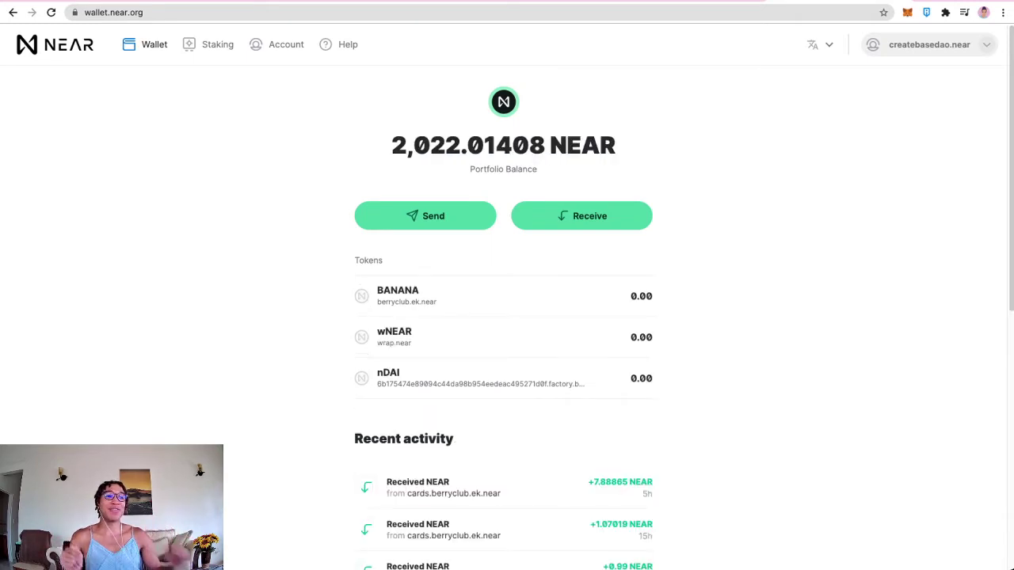
{"action": "scroll", "coordinate": [507, 316], "scroll_direction": "down", "scroll_amount": 3}
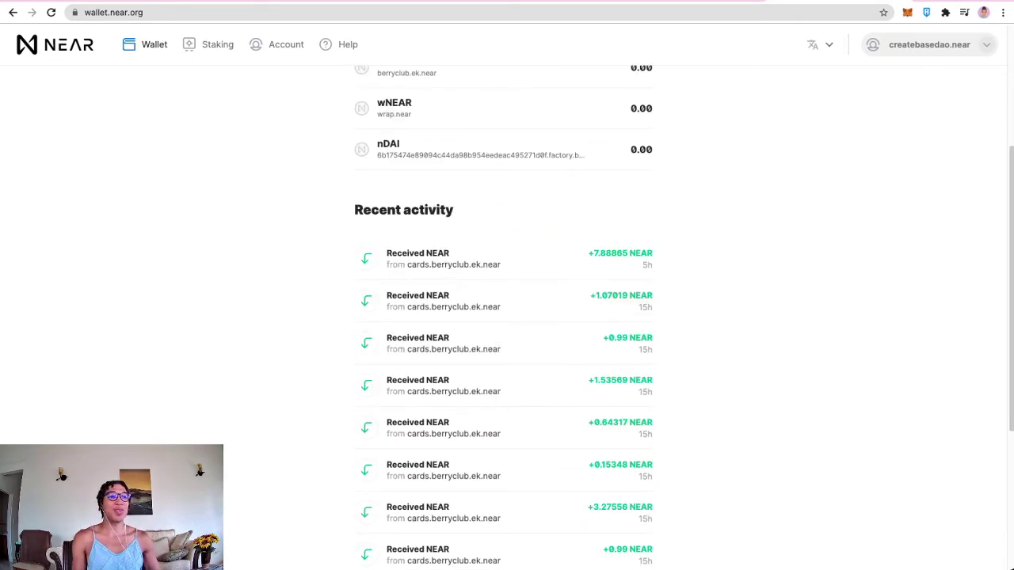
{"action": "left_click_drag", "start_coordinate": [385, 252], "coordinate": [652, 475]}
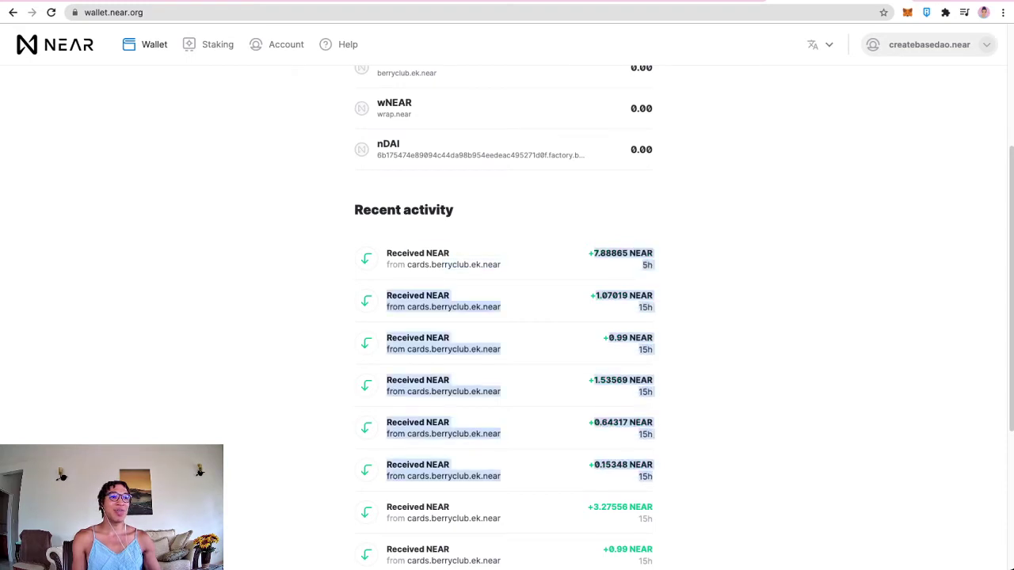
{"action": "scroll", "coordinate": [506, 317], "scroll_direction": "up", "scroll_amount": 3}
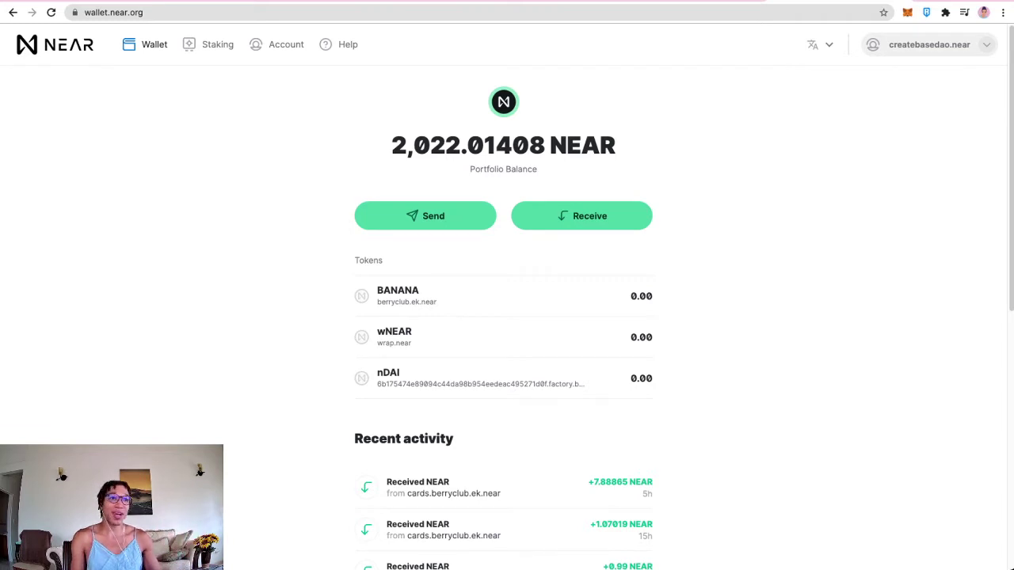
Step: Send 50 NEAR from the createbase DAO account to the personal account and confirm
{"action": "left_click", "coordinate": [425, 216]}
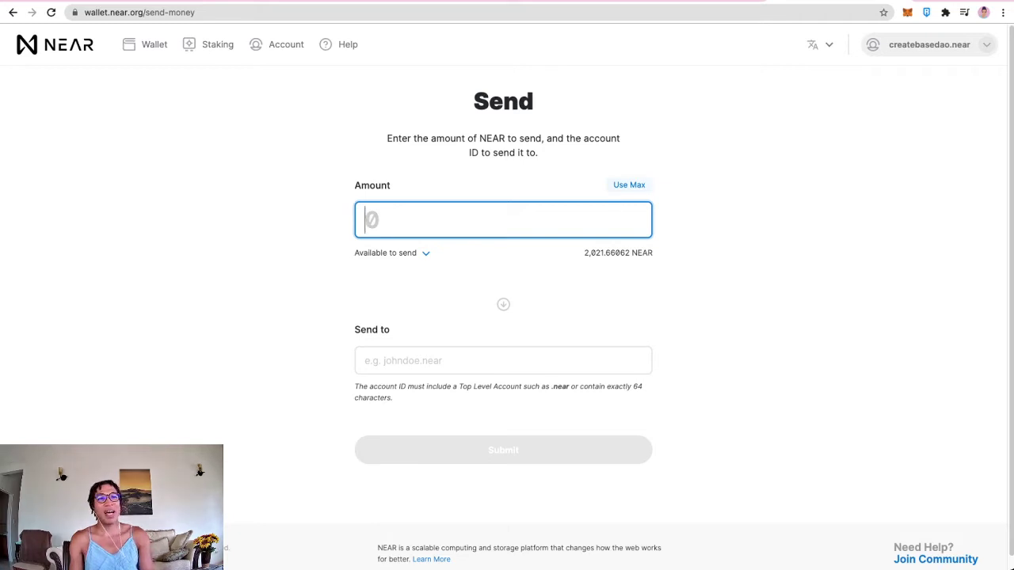
{"action": "type", "text": "30"}
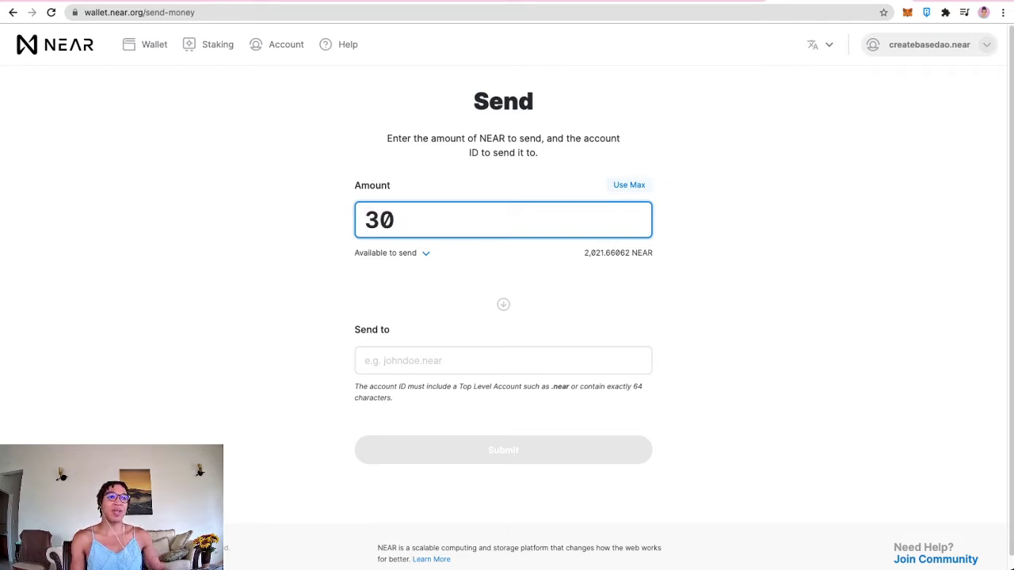
{"action": "left_click", "coordinate": [502, 361]}
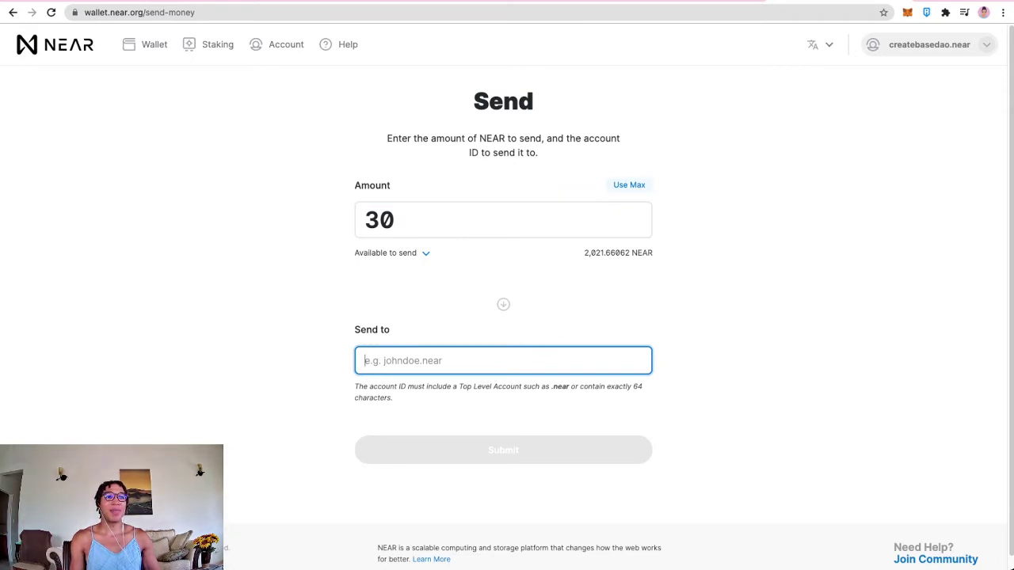
{"action": "key", "text": "shift+Tab"}
{"action": "type", "text": "50"}
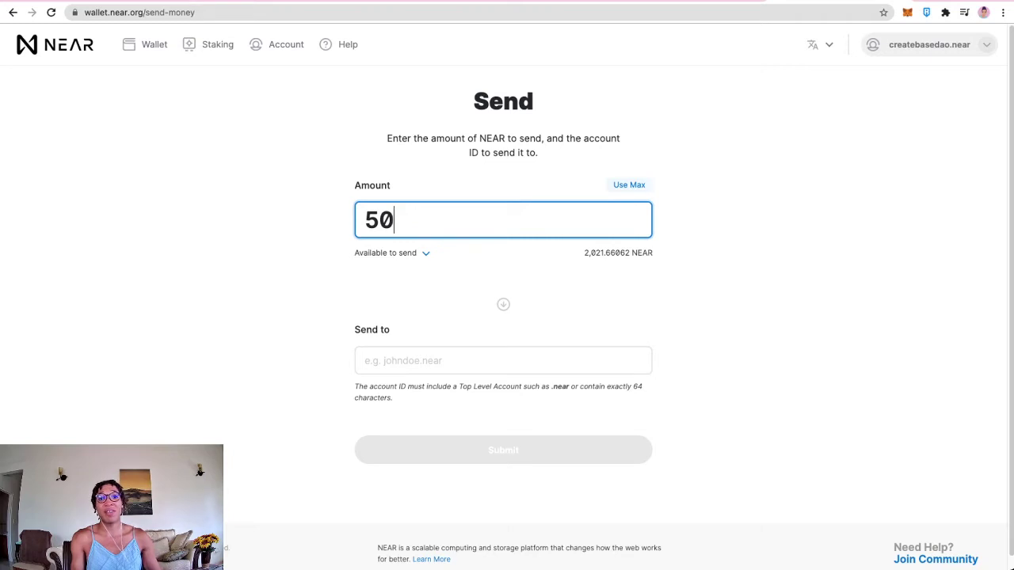
{"action": "key", "text": "Tab"}
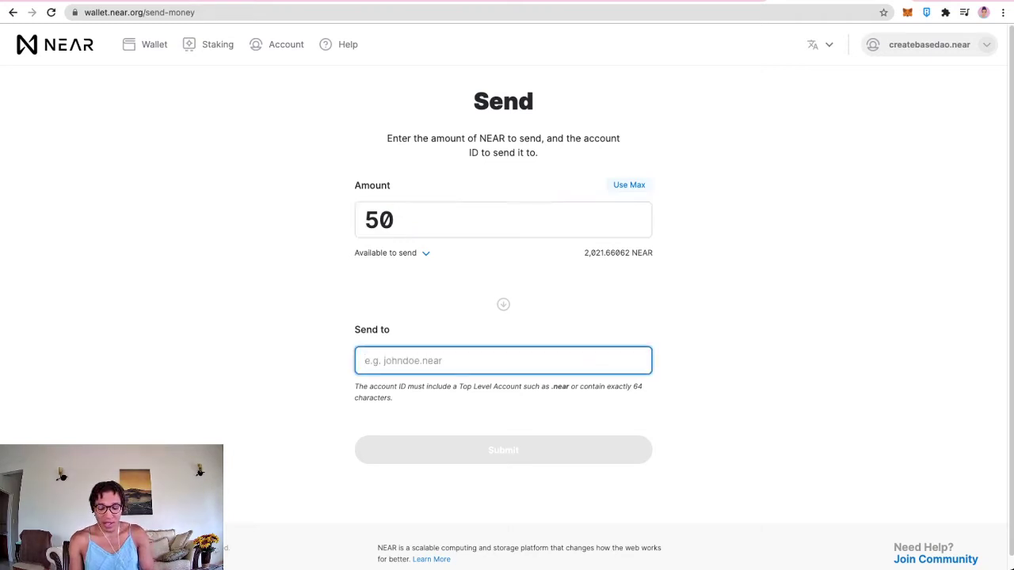
{"action": "type", "text": "chloe.near"}
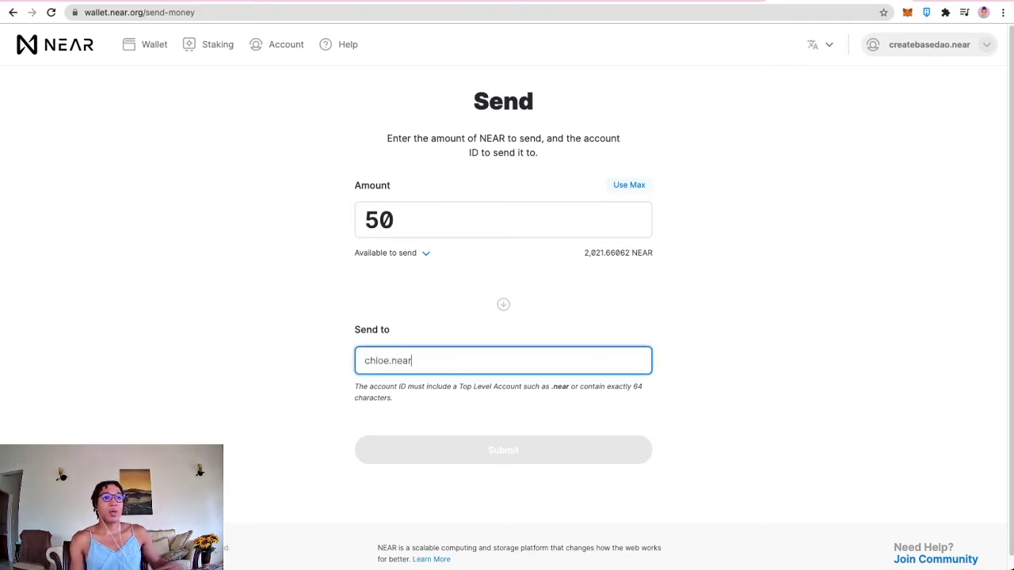
{"action": "key", "text": "Return"}
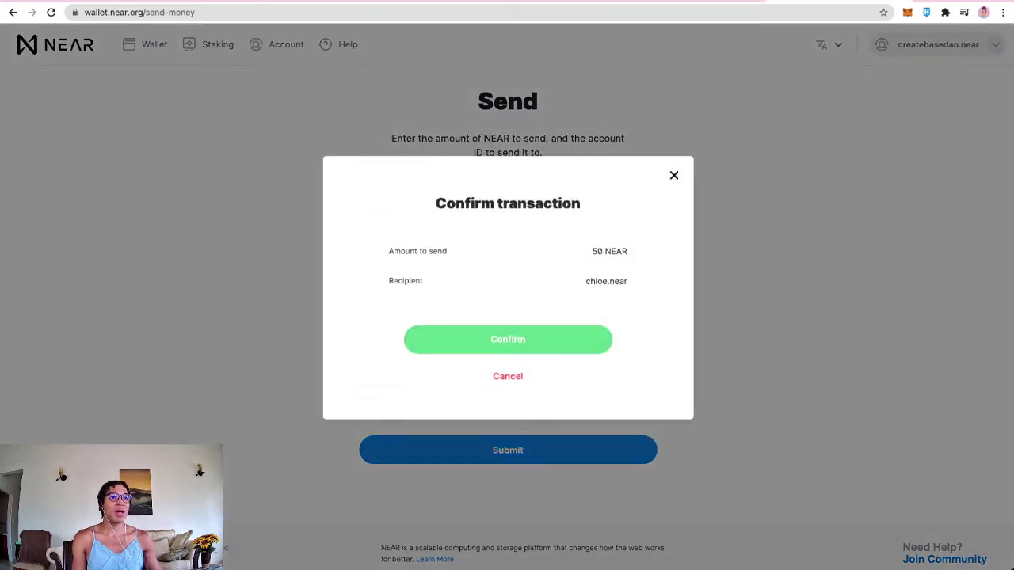
{"action": "key", "text": "Return"}
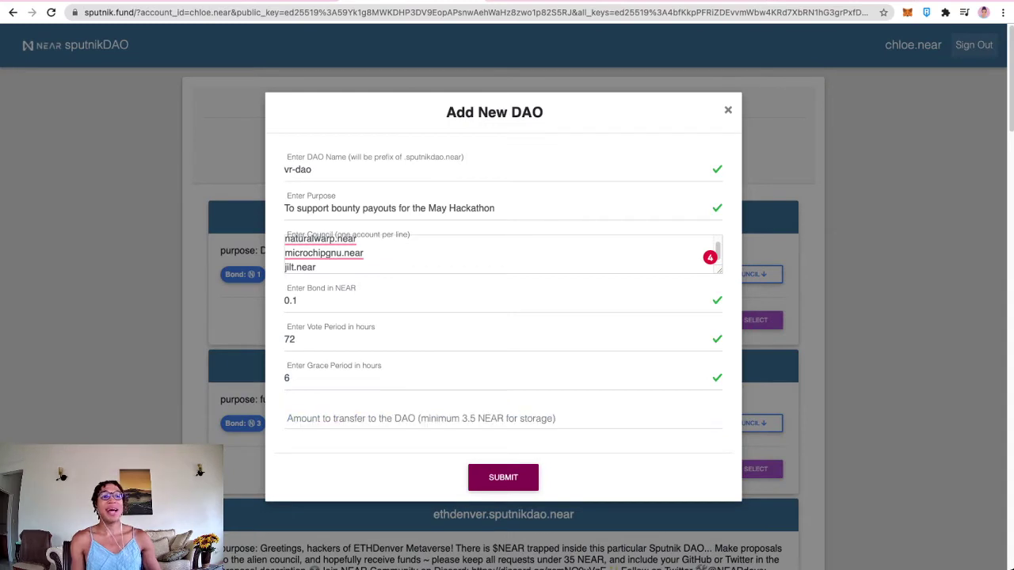
Step: Enter a 10 NEAR amount, submit vr-dao and approve the wallet transfer to sputnik.fund
{"action": "left_click", "coordinate": [285, 418]}
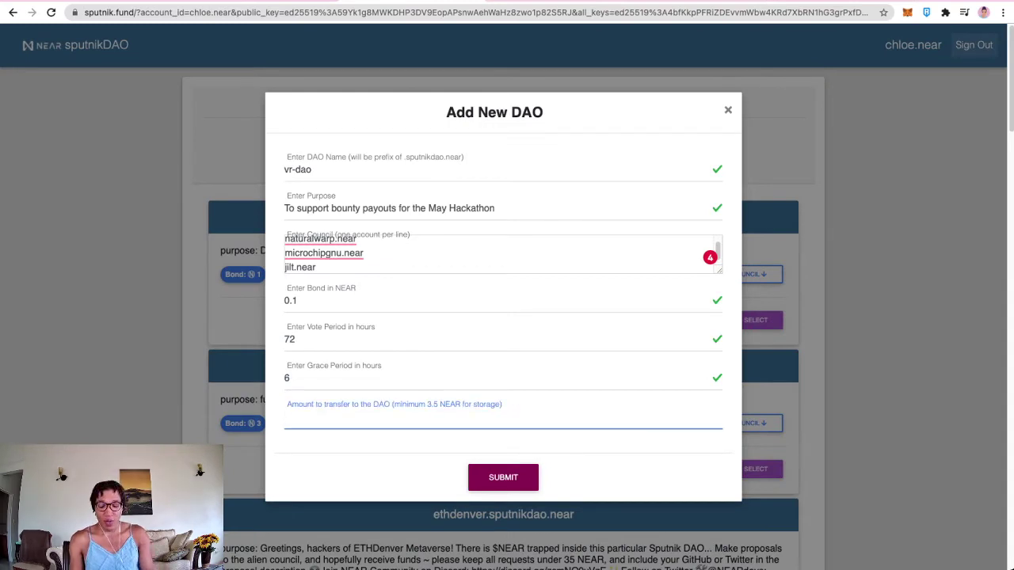
{"action": "type", "text": "10"}
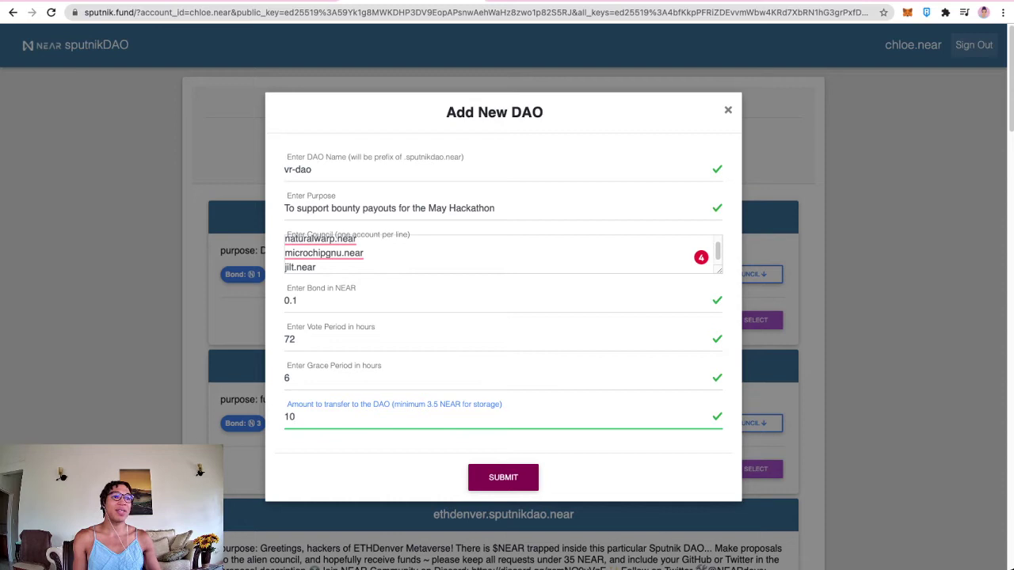
{"action": "key", "text": "Return"}
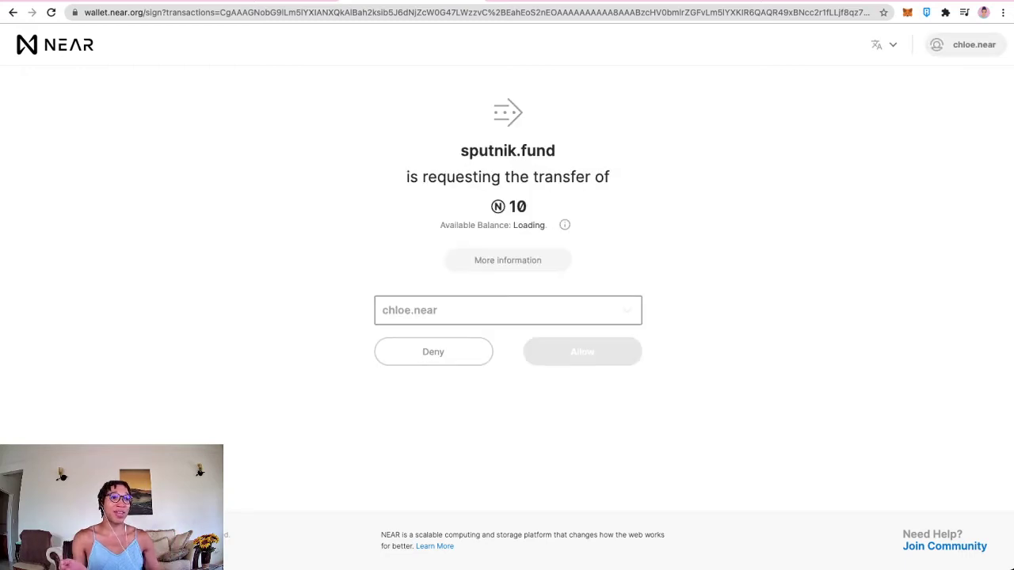
{"action": "key", "text": "Return"}
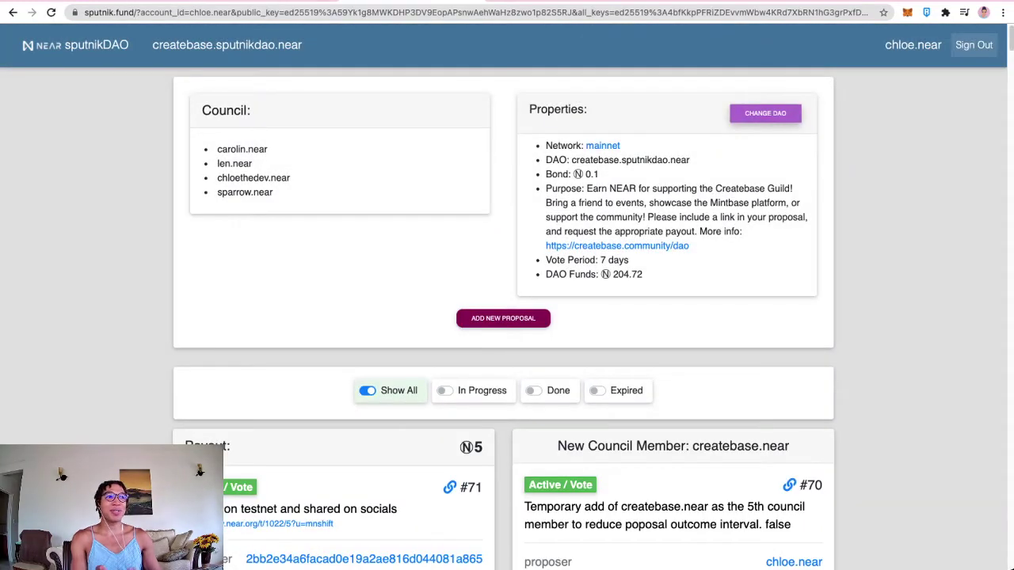
Step: Back on the DAO list, check the new vr-dao entry and its three council members
{"action": "left_click", "coordinate": [765, 112]}
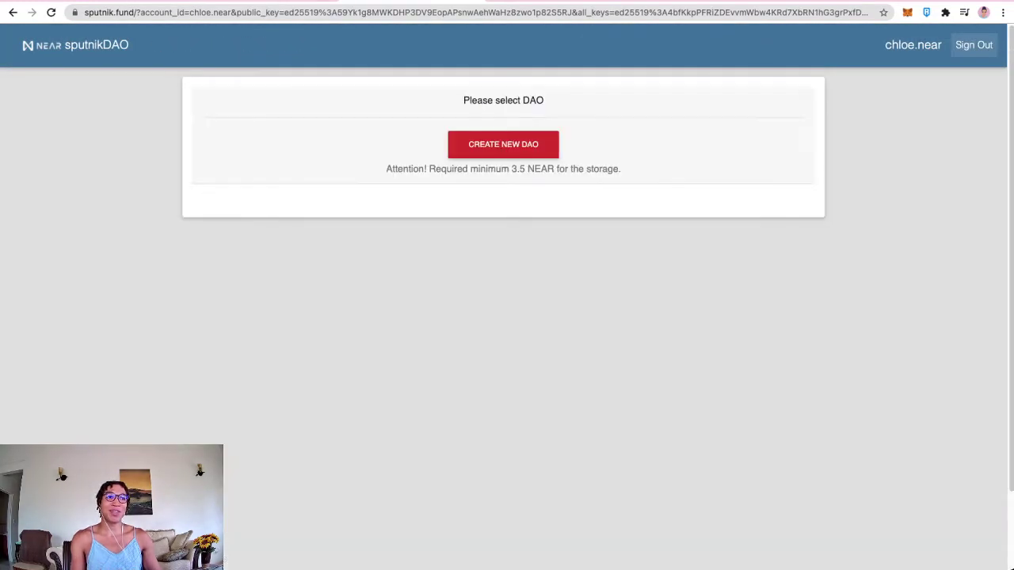
{"action": "scroll", "coordinate": [503, 317], "scroll_direction": "down", "scroll_amount": 20}
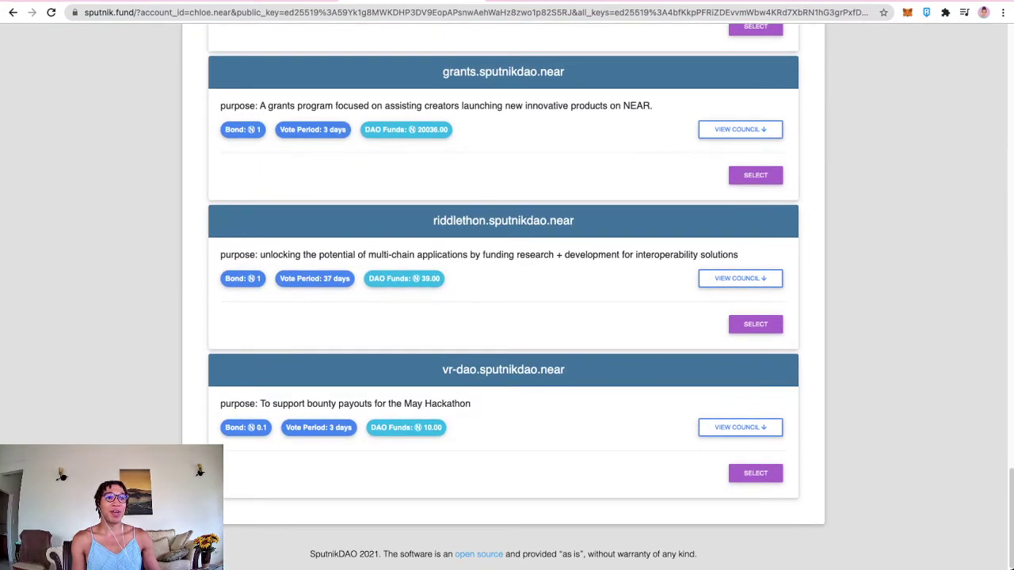
{"action": "left_click_drag", "start_coordinate": [442, 369], "coordinate": [564, 369]}
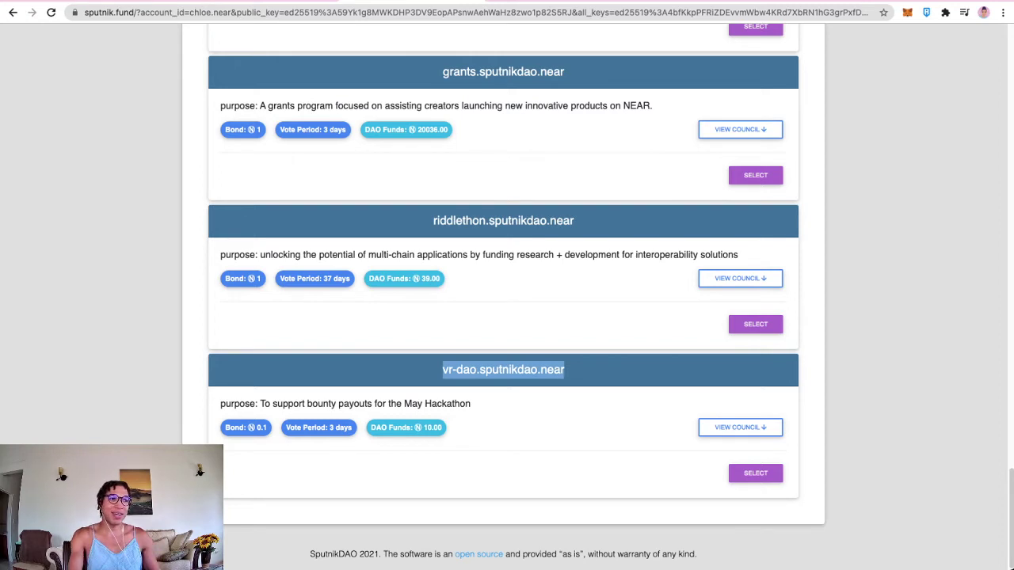
{"action": "left_click", "coordinate": [740, 426]}
{"action": "left_click_drag", "start_coordinate": [779, 499], "coordinate": [699, 482]}
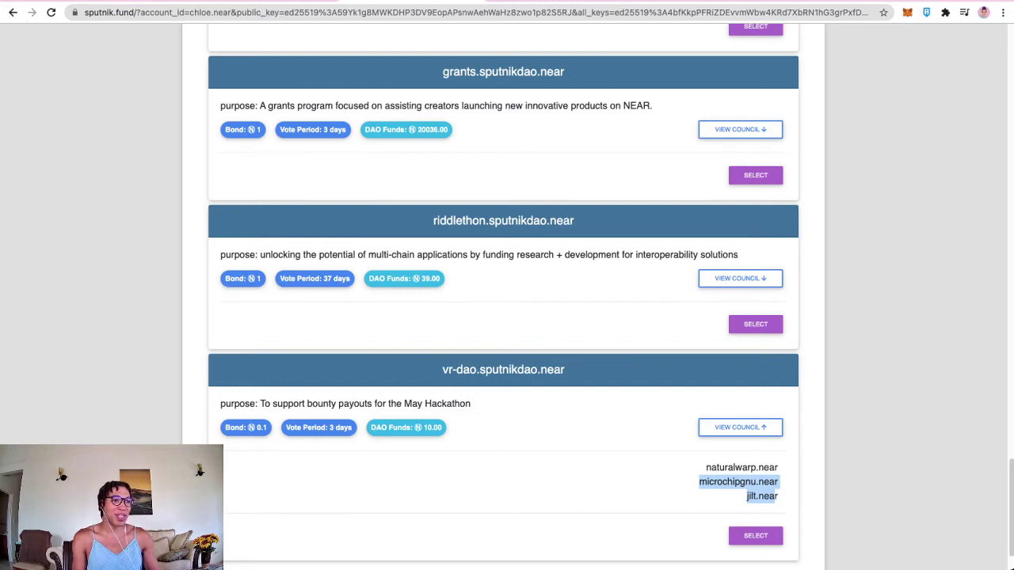
{"action": "left_click_drag", "start_coordinate": [699, 483], "coordinate": [705, 467]}
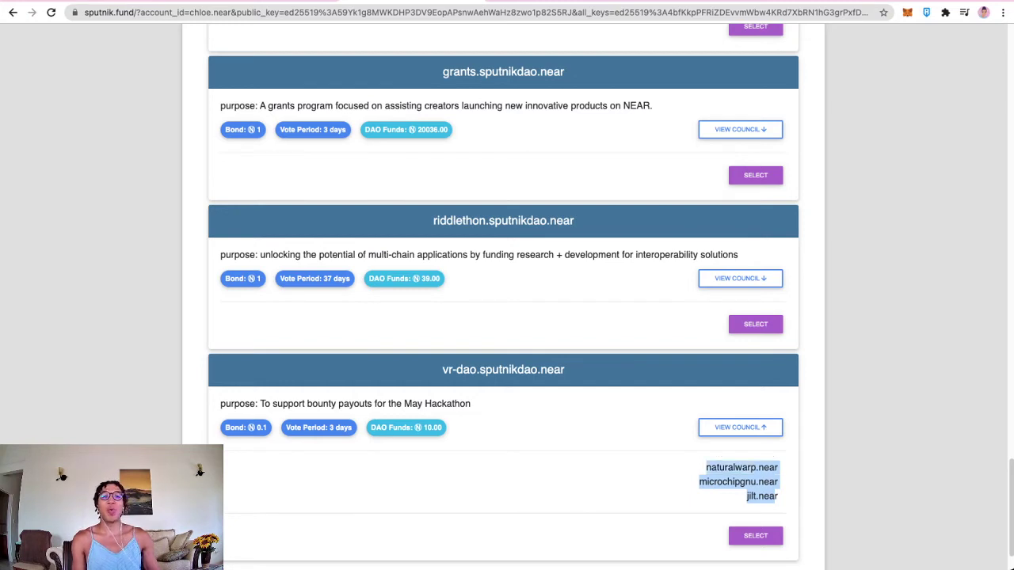
{"action": "scroll", "coordinate": [503, 317], "scroll_direction": "down", "scroll_amount": 15}
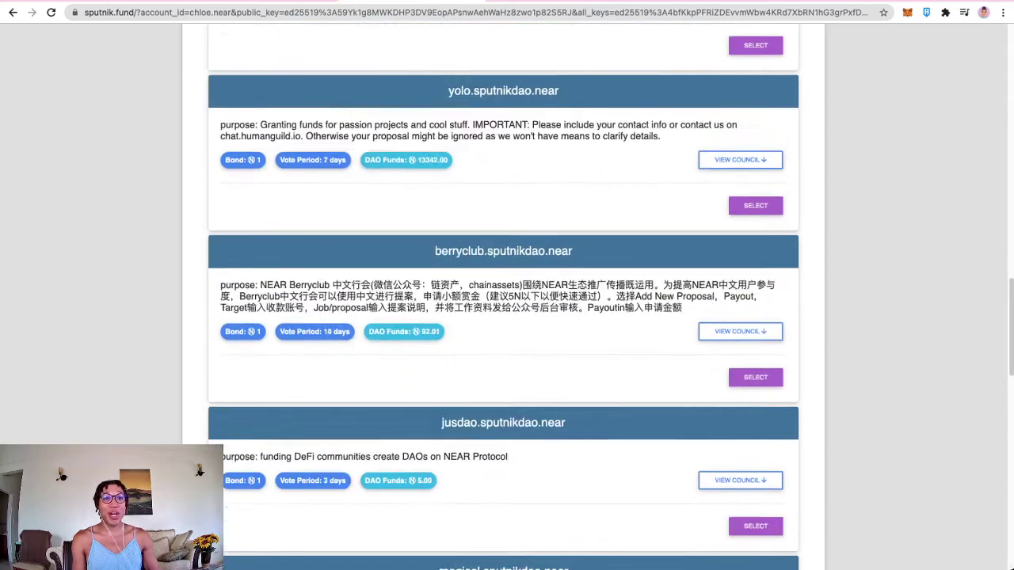
{"action": "scroll", "coordinate": [503, 317], "scroll_direction": "up", "scroll_amount": 7}
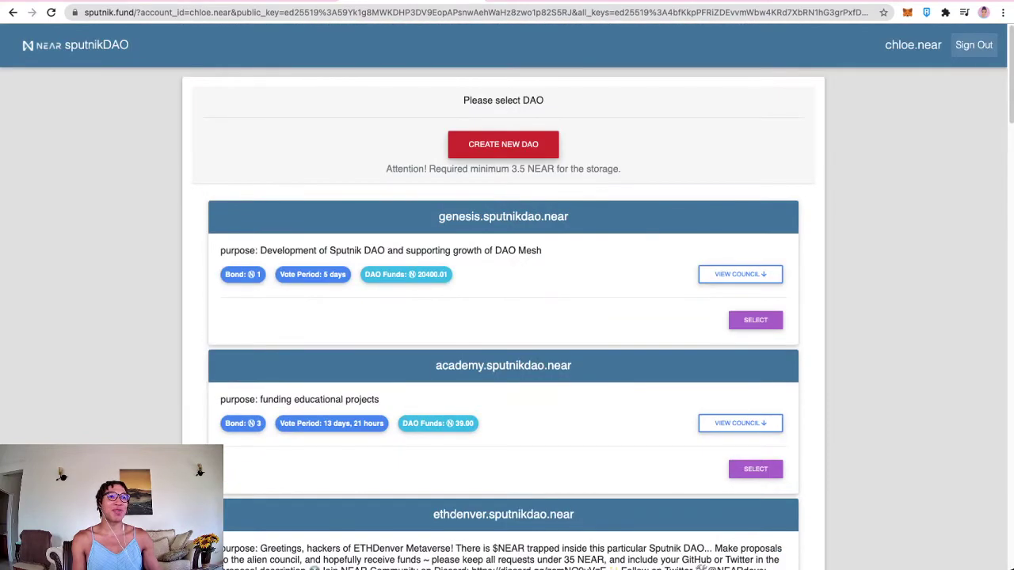
Step: Open a new DAO form and paste generative-art from the notes as the name
{"action": "left_click", "coordinate": [503, 145]}
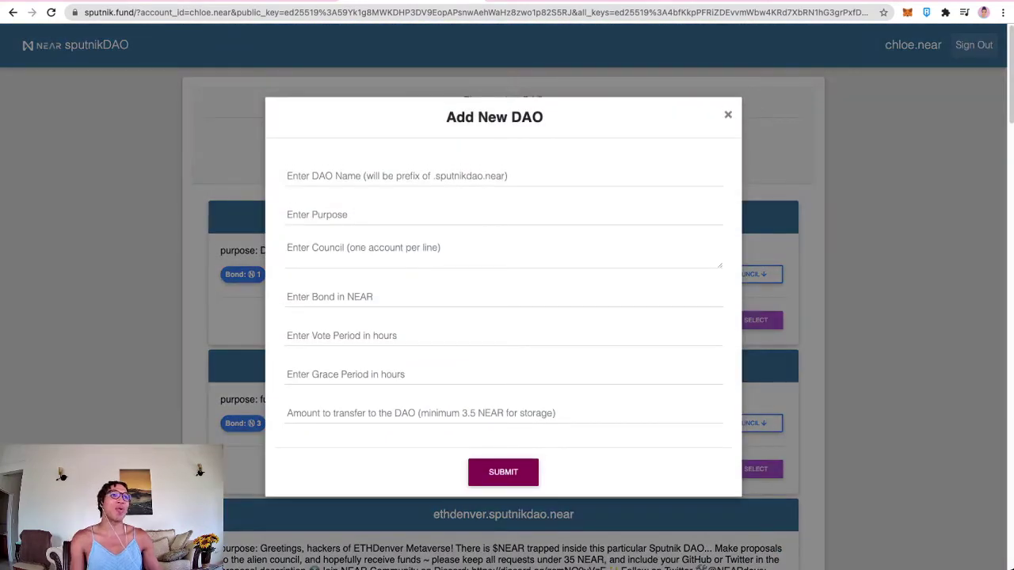
{"action": "key", "text": "ctrl+Tab"}
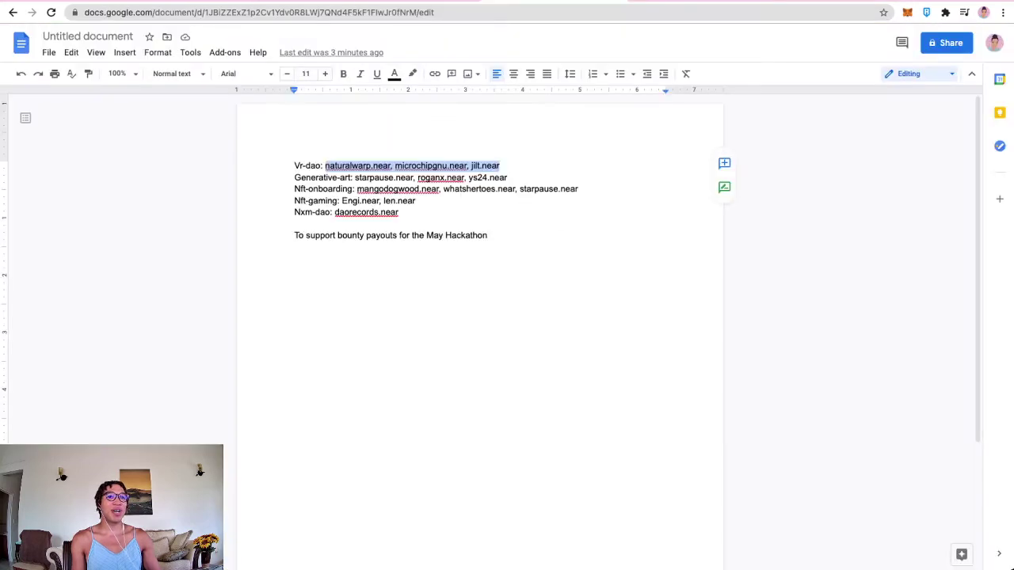
{"action": "left_click_drag", "start_coordinate": [351, 178], "coordinate": [295, 177]}
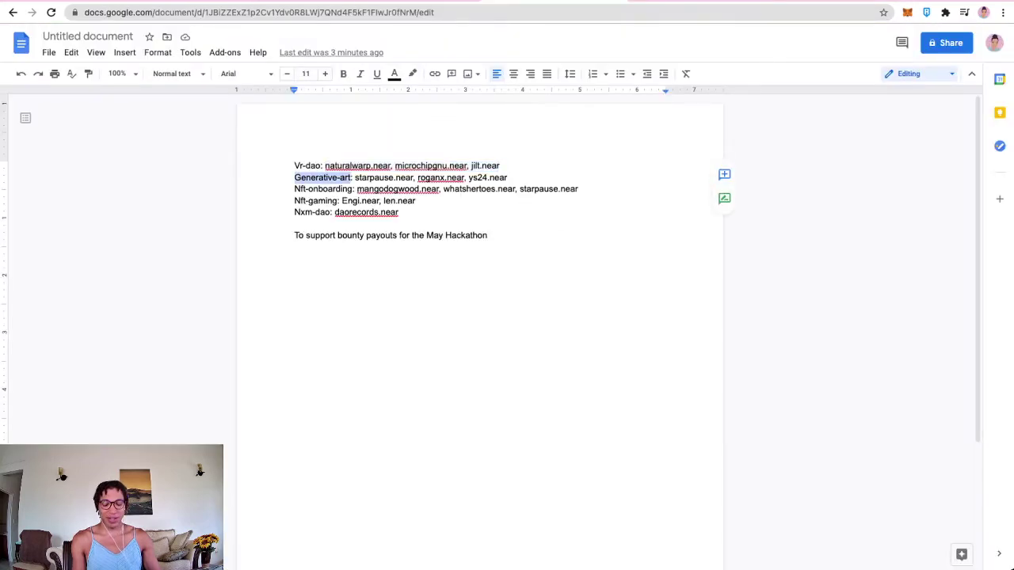
{"action": "key", "text": "ctrl+shift+Tab"}
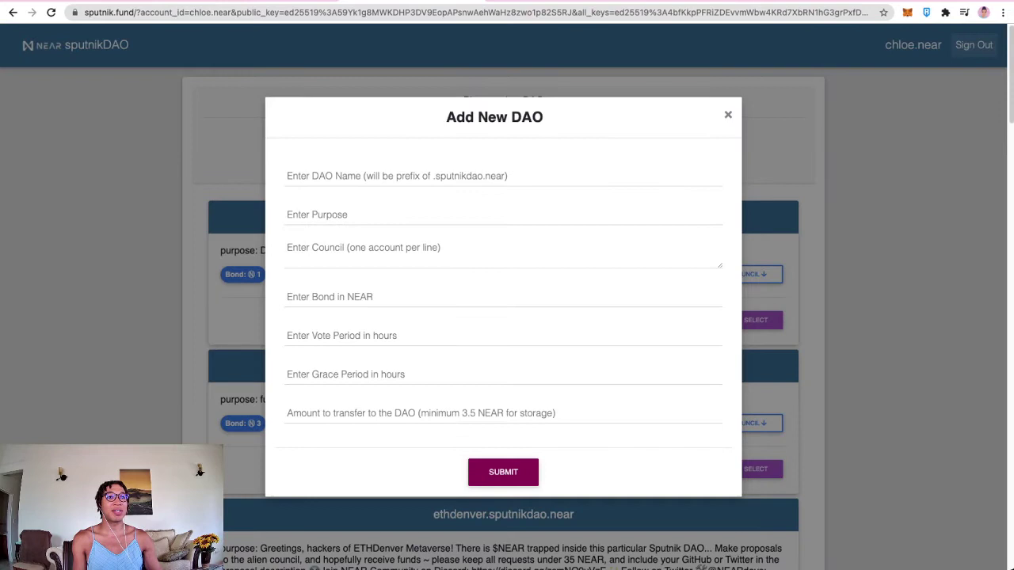
{"action": "left_click", "coordinate": [285, 175]}
{"action": "type", "text": "generative-art"}
{"action": "key", "text": "Tab"}
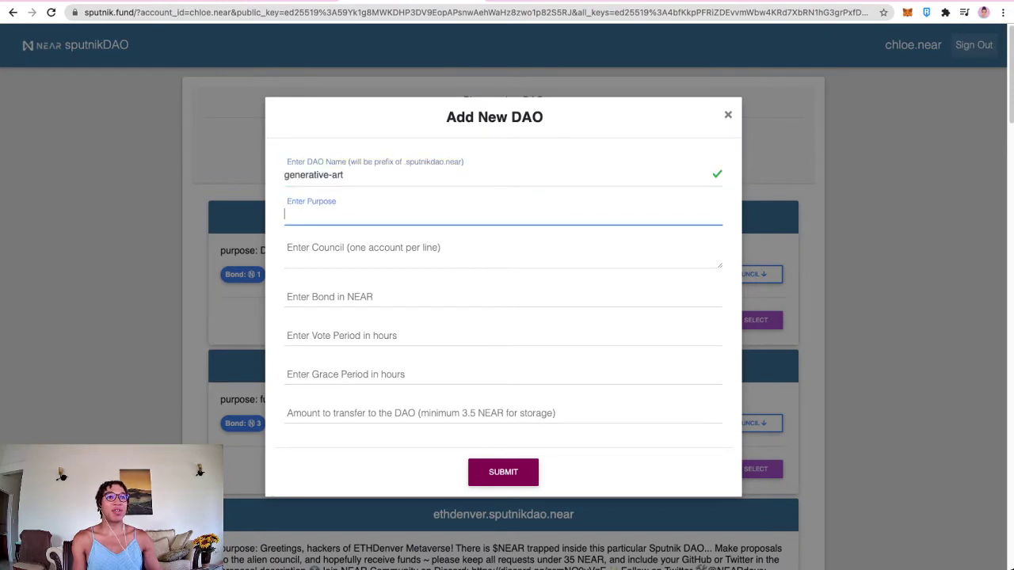
Step: Paste the May Hackathon bounty-payout purpose sentence from the notes
{"action": "key", "text": "ctrl+Tab"}
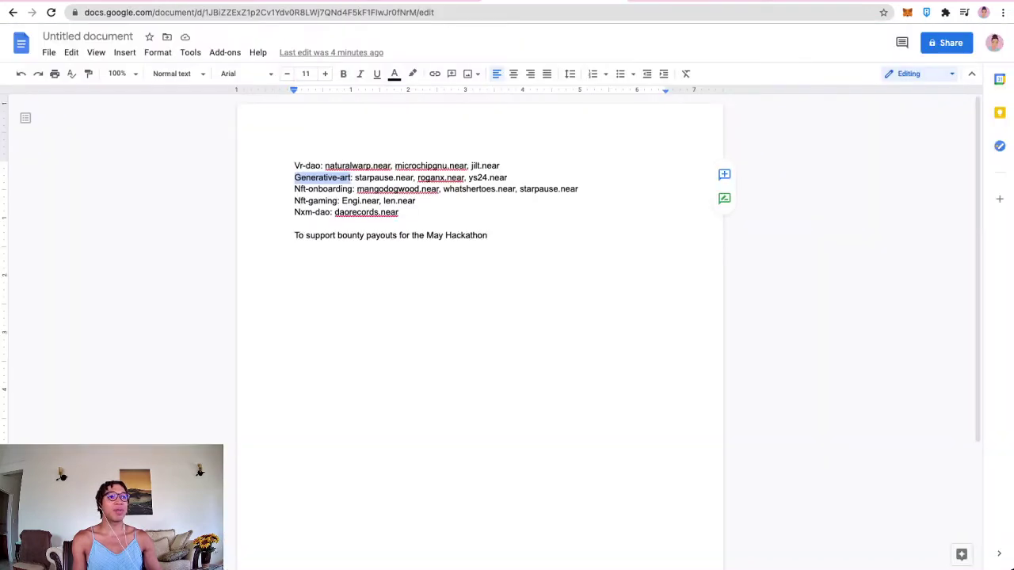
{"action": "left_click_drag", "start_coordinate": [488, 235], "coordinate": [293, 236]}
{"action": "key", "text": "ctrl+c"}
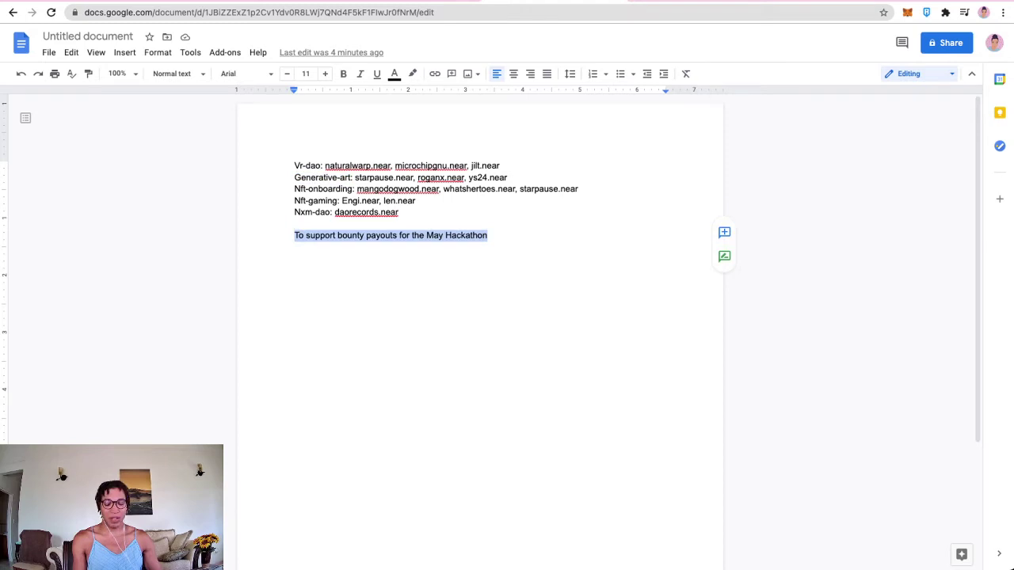
{"action": "key", "text": "ctrl+Tab"}
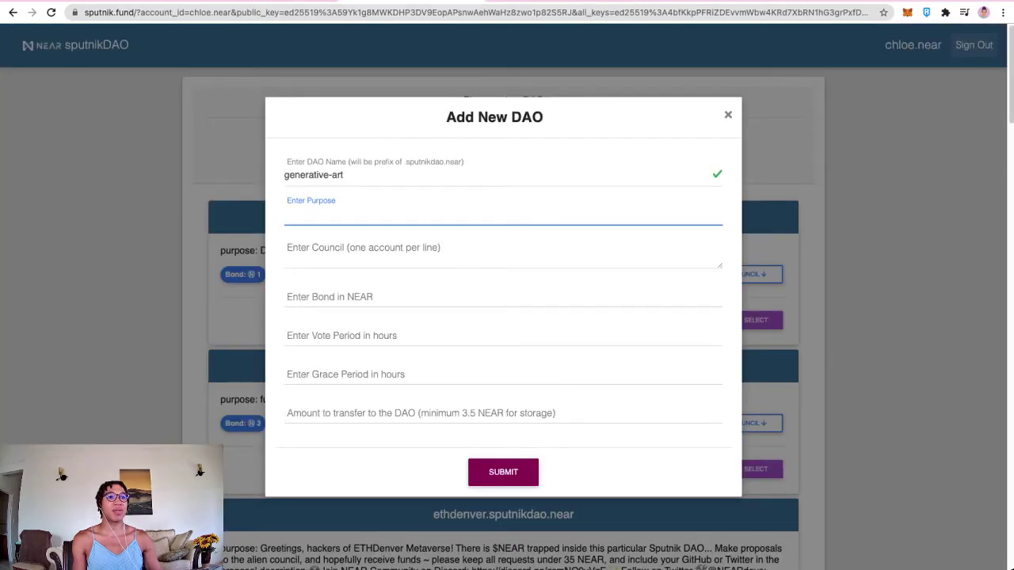
{"action": "key", "text": "ctrl+v"}
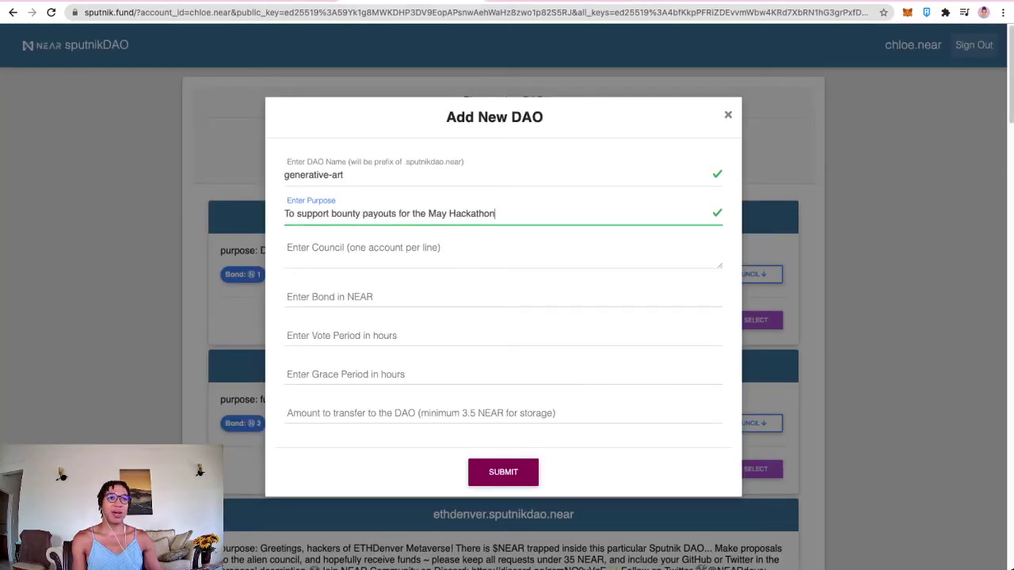
{"action": "key", "text": "Tab"}
Step: Paste the three Generative-art council accounts and put each on its own line
{"action": "key", "text": "ctrl+shift+Tab"}
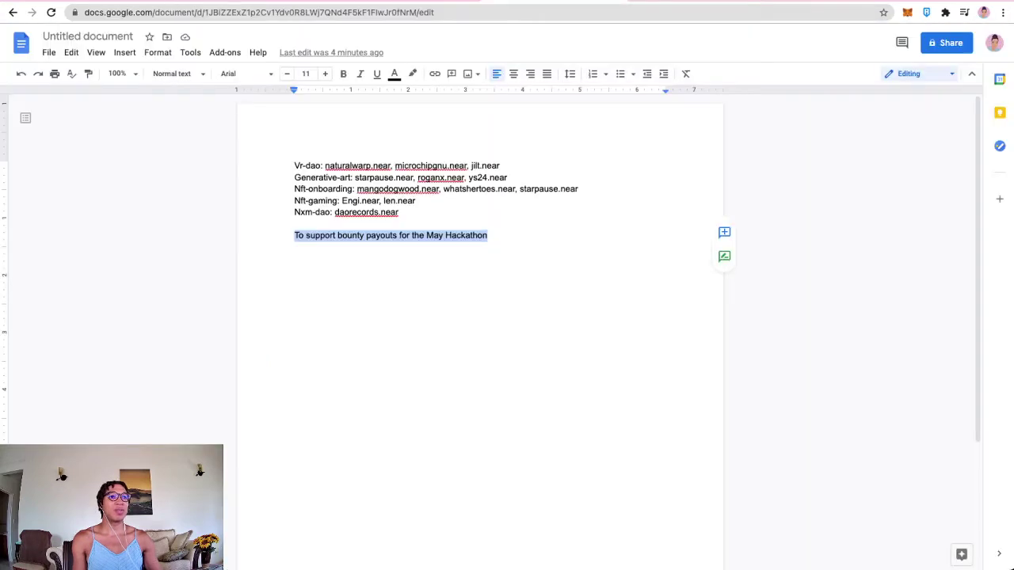
{"action": "left_click_drag", "start_coordinate": [506, 178], "coordinate": [354, 178]}
{"action": "key", "text": "ctrl+c"}
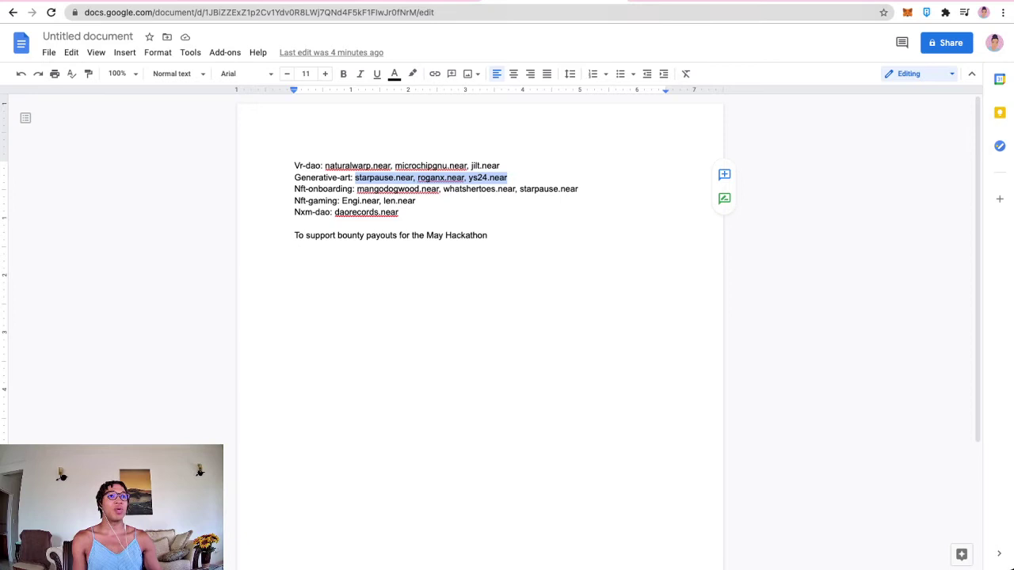
{"action": "key", "text": "ctrl+Tab"}
{"action": "key", "text": "ctrl+v"}
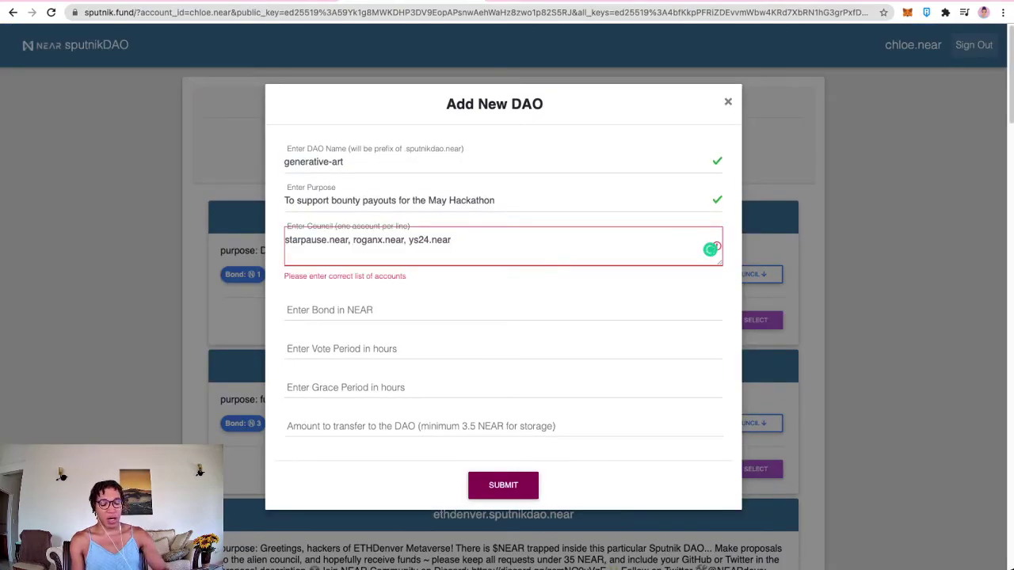
{"action": "key", "text": "BackSpace"}
{"action": "key", "text": "BackSpace"}
{"action": "key", "text": "Return"}
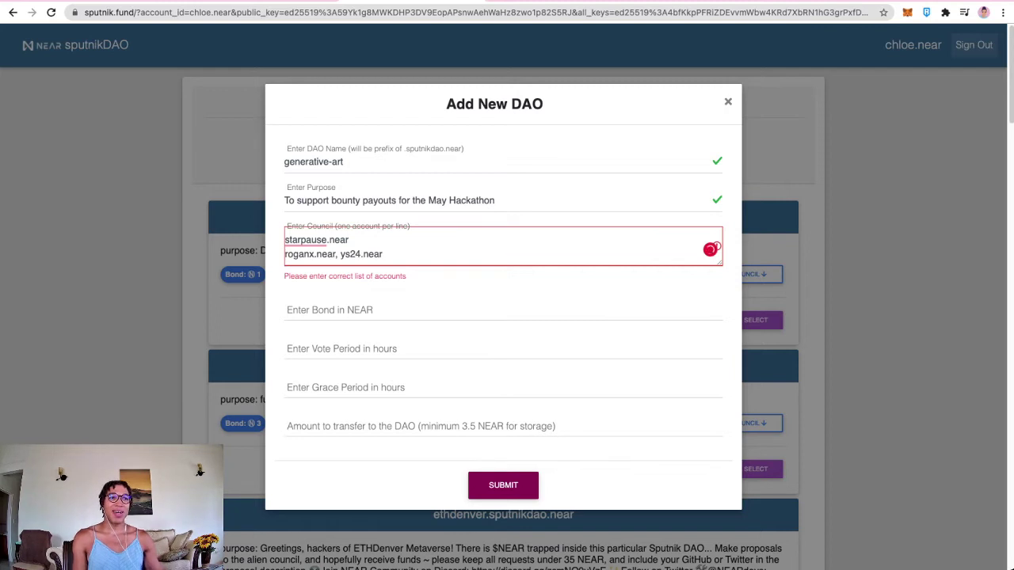
{"action": "left_click", "coordinate": [340, 254]}
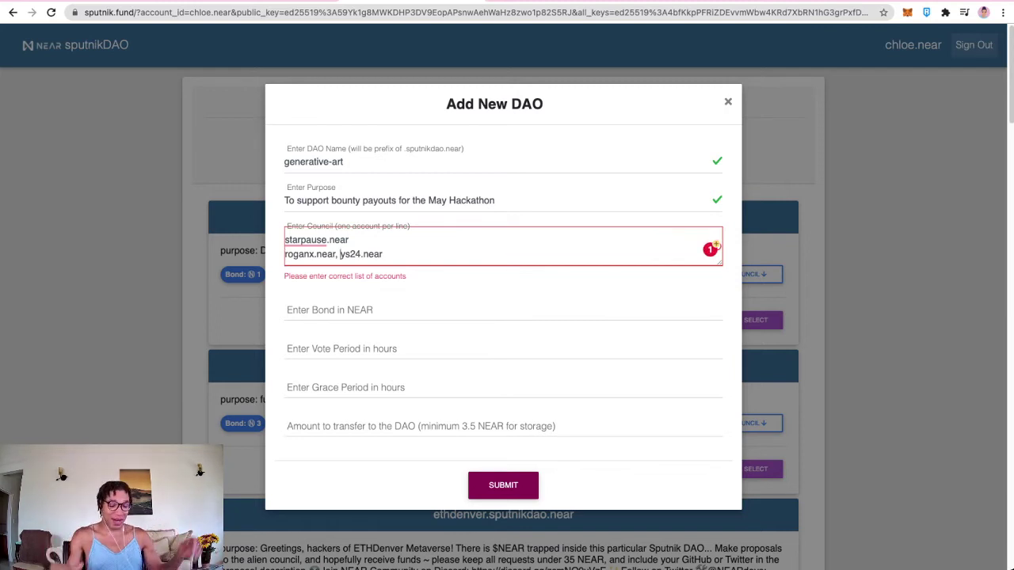
{"action": "key", "text": "BackSpace"}
{"action": "key", "text": "BackSpace"}
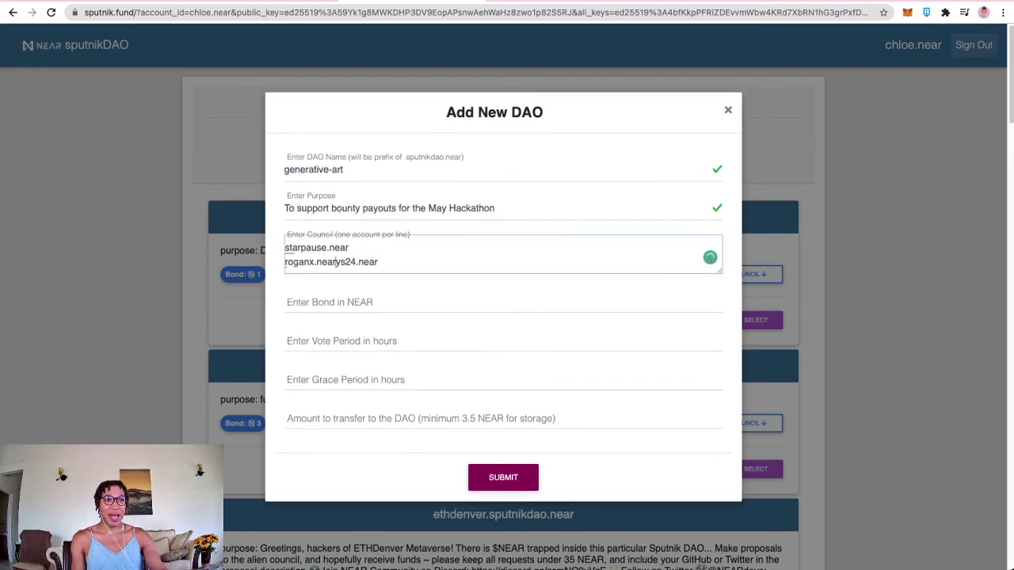
{"action": "key", "text": "Return"}
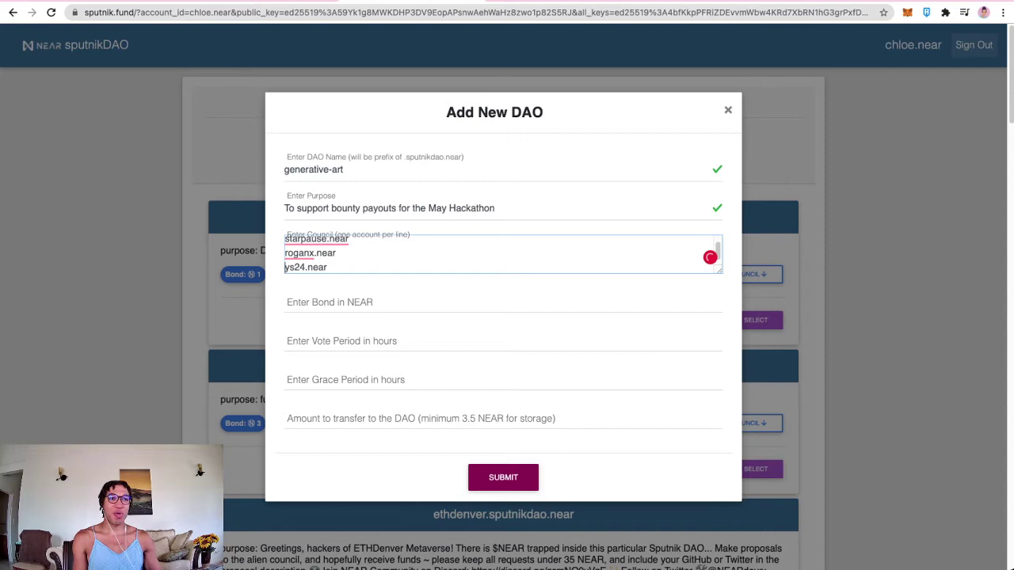
Step: Fill in bond 0.1, vote period 72, grace period 12 and amount 10, then submit generative-art
{"action": "left_click", "coordinate": [396, 302]}
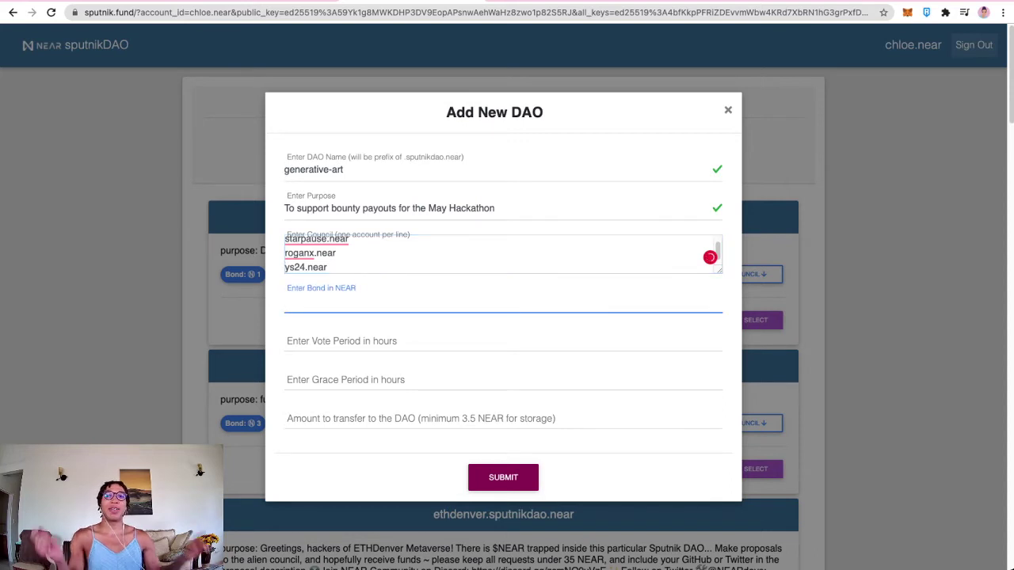
{"action": "type", "text": "0"}
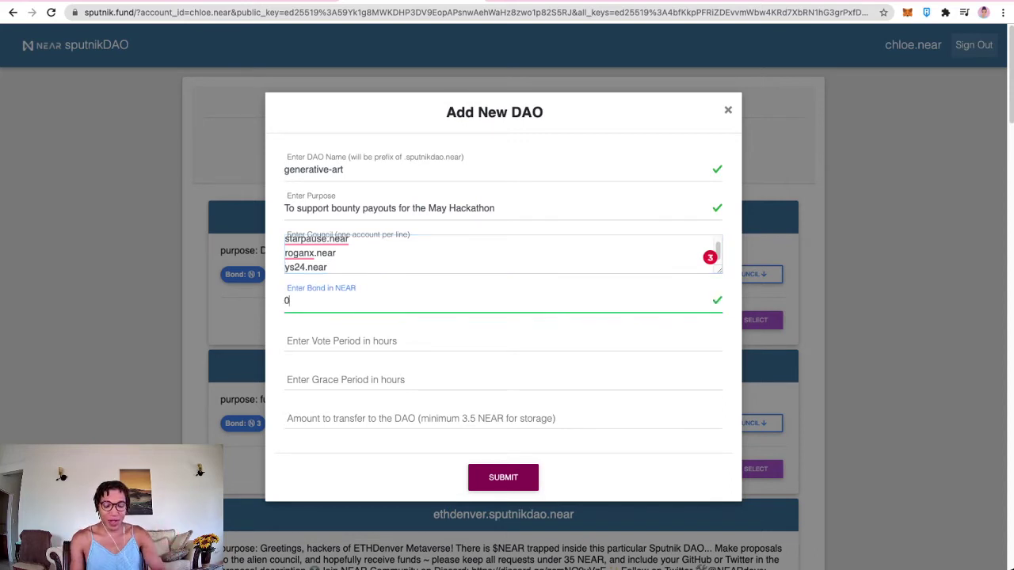
{"action": "type", "text": "."}
{"action": "key", "text": "BackSpace"}
{"action": "type", "text": ".1"}
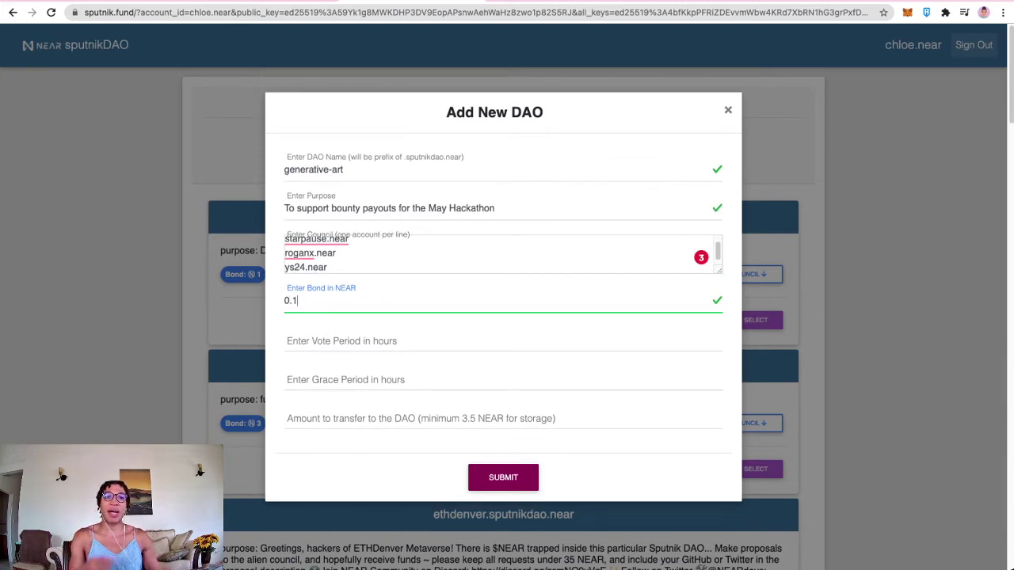
{"action": "left_click", "coordinate": [503, 341]}
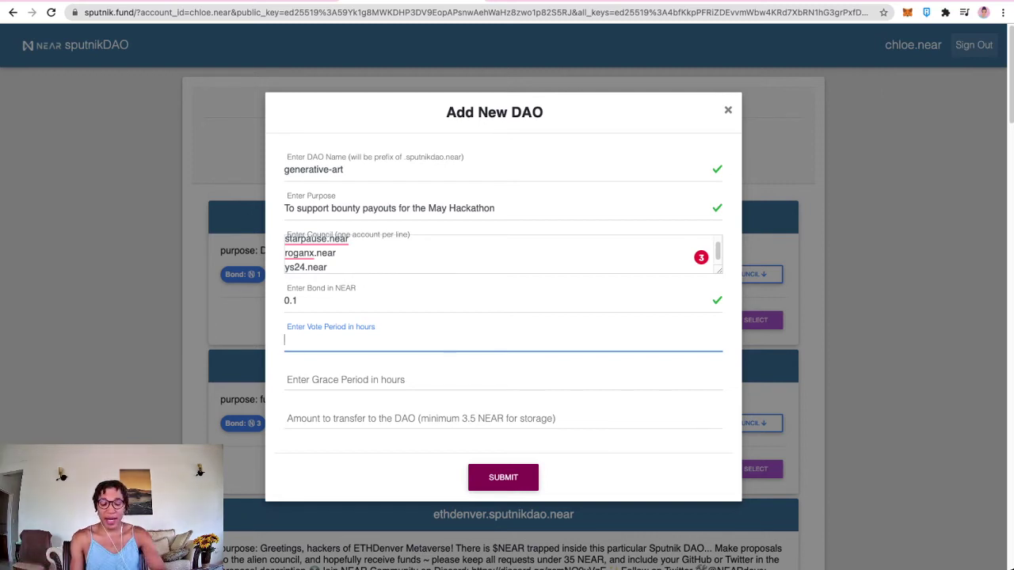
{"action": "type", "text": "72"}
{"action": "key", "text": "Tab"}
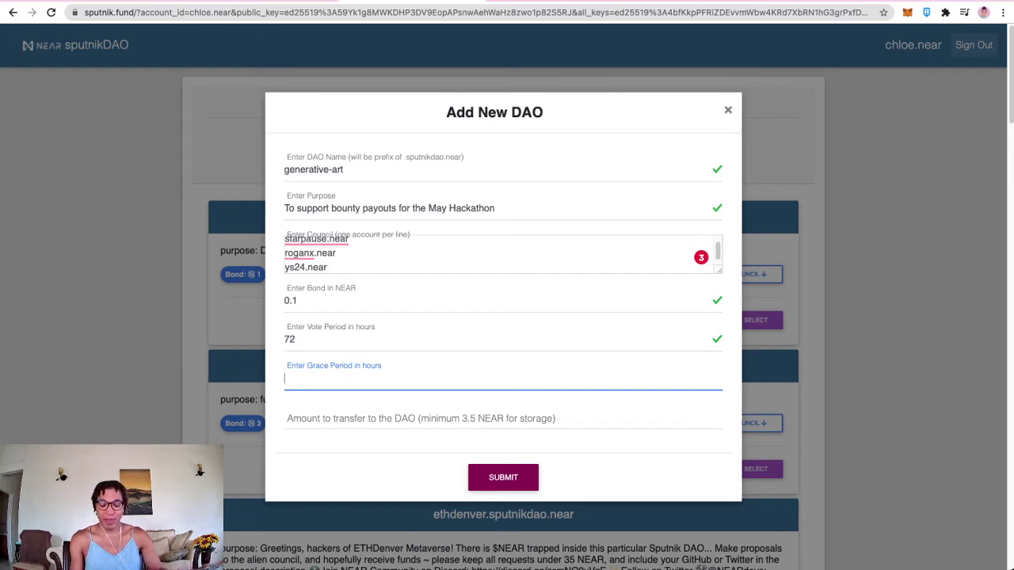
{"action": "type", "text": "12"}
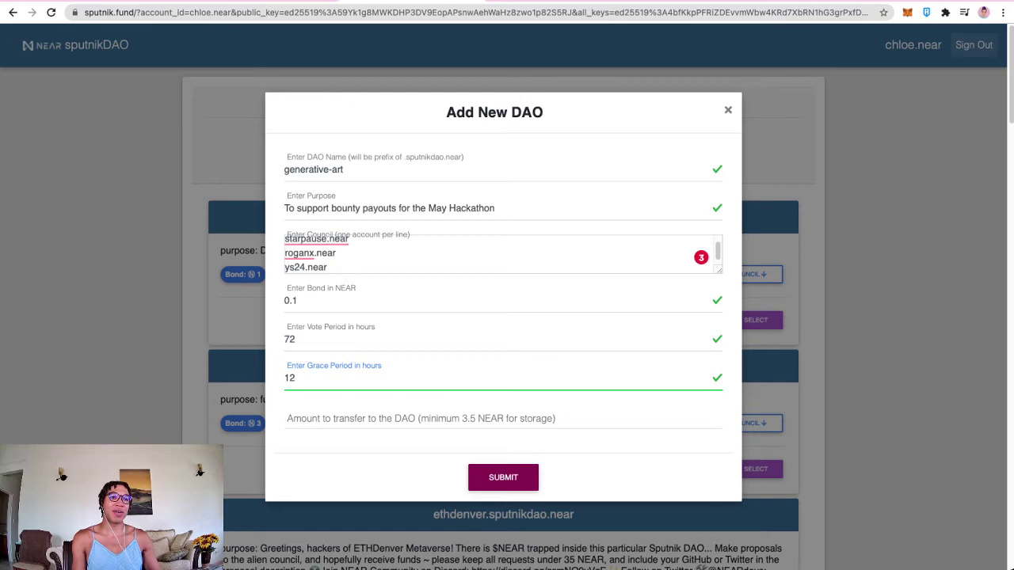
{"action": "key", "text": "Tab"}
{"action": "type", "text": "10"}
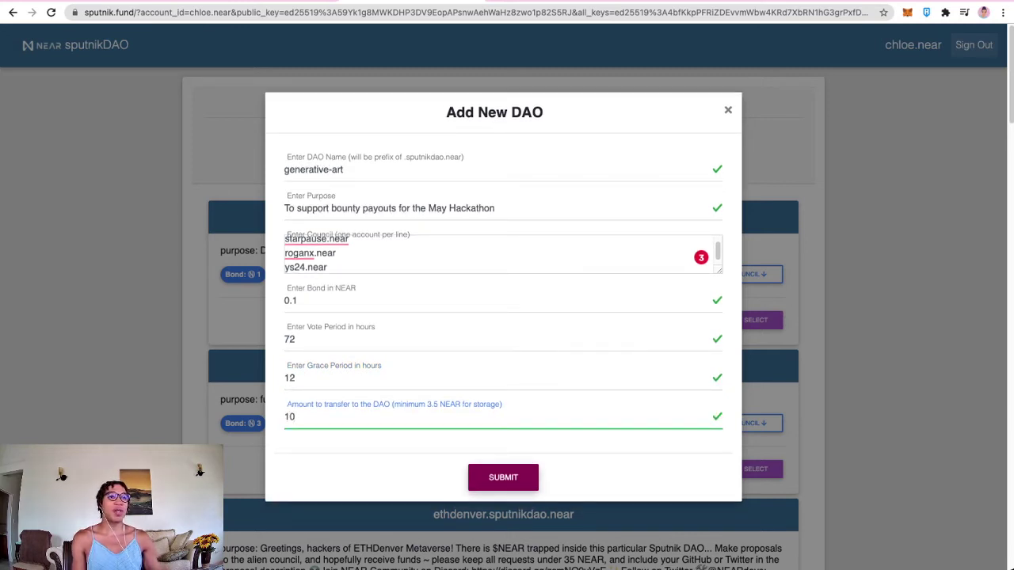
{"action": "key", "text": "Return"}
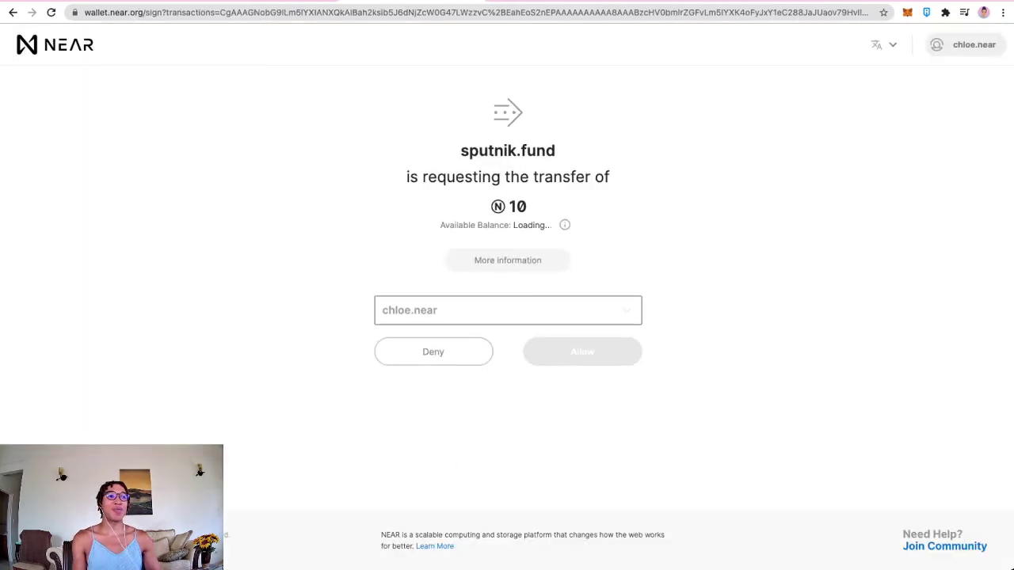
Step: Review the transaction arguments for the 10 NEAR transfer on the NEAR Wallet sign page
{"action": "mouse_move", "coordinate": [452, 233]}
{"action": "left_mouse_down"}
{"action": "mouse_move", "coordinate": [615, 233]}
{"action": "mouse_move", "coordinate": [411, 245]}
{"action": "mouse_move", "coordinate": [519, 233]}
{"action": "mouse_move", "coordinate": [451, 233]}
{"action": "left_mouse_up"}
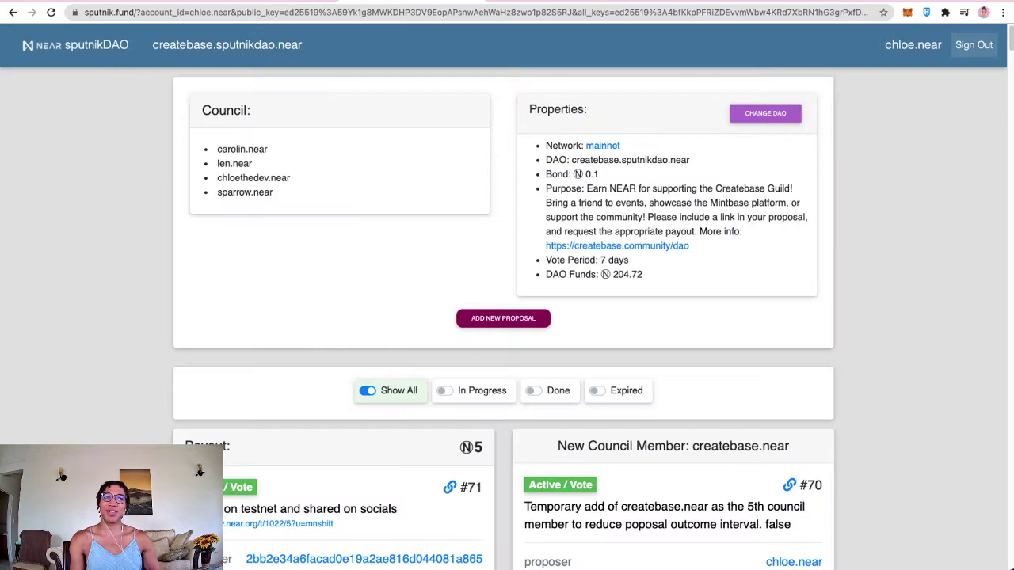
Step: Review proposal #71's description on the createbase DAO page
{"action": "scroll", "coordinate": [507, 317], "scroll_direction": "down", "scroll_amount": 3}
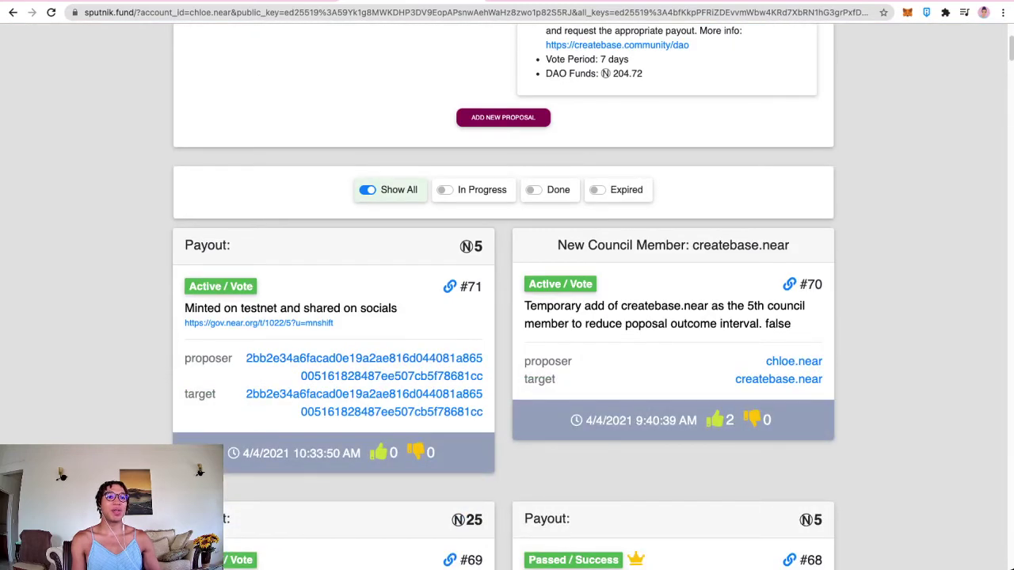
{"action": "left_click_drag", "start_coordinate": [203, 308], "coordinate": [397, 308]}
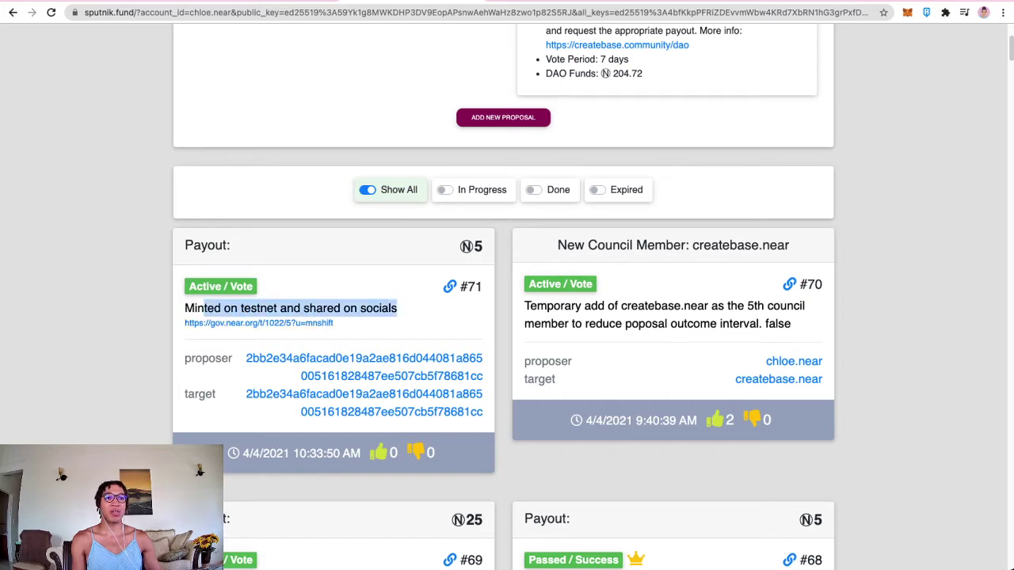
{"action": "scroll", "coordinate": [507, 317], "scroll_direction": "up", "scroll_amount": 3}
{"action": "scroll", "coordinate": [507, 317], "scroll_direction": "down", "scroll_amount": 2}
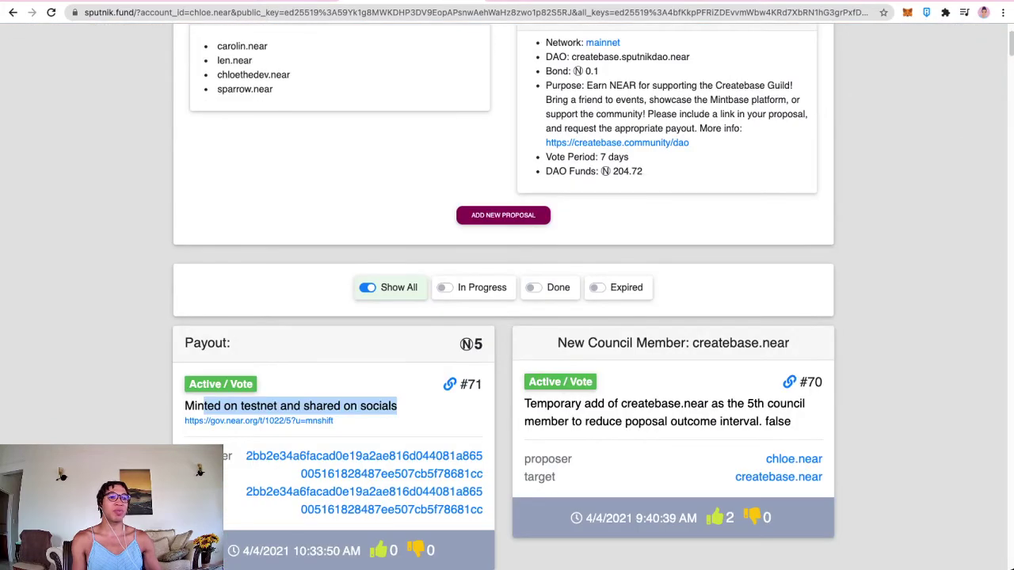
{"action": "left_click_drag", "start_coordinate": [397, 405], "coordinate": [333, 423]}
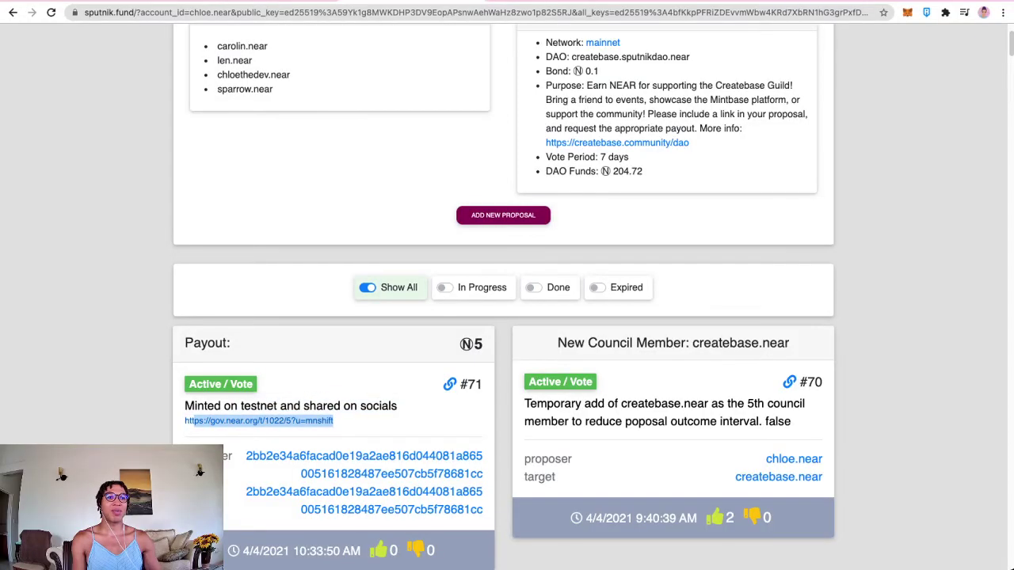
{"action": "left_click", "coordinate": [333, 422]}
{"action": "scroll", "coordinate": [506, 316], "scroll_direction": "up", "scroll_amount": 1}
{"action": "scroll", "coordinate": [506, 316], "scroll_direction": "up", "scroll_amount": 1}
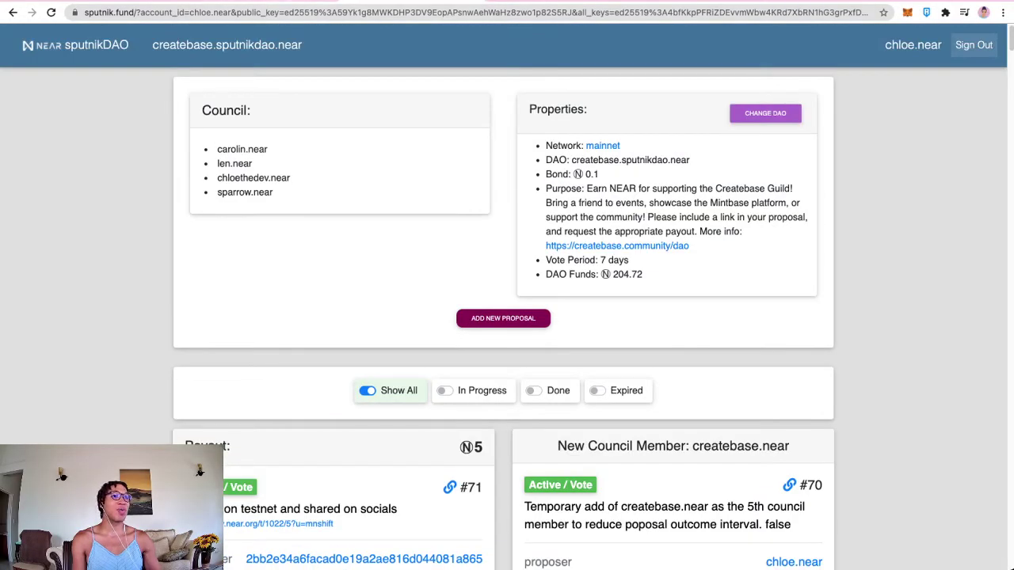
Step: Return to the DAO list and show generative-art.sputnikdao.near's council members
{"action": "left_click", "coordinate": [765, 112]}
{"action": "scroll", "coordinate": [507, 317], "scroll_direction": "down", "scroll_amount": 15}
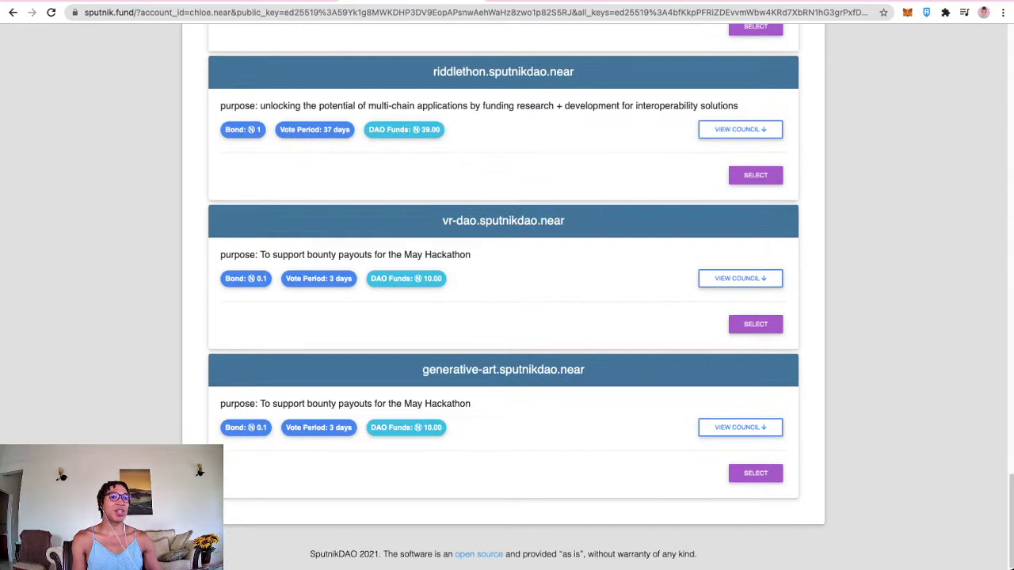
{"action": "left_click_drag", "start_coordinate": [421, 369], "coordinate": [585, 369]}
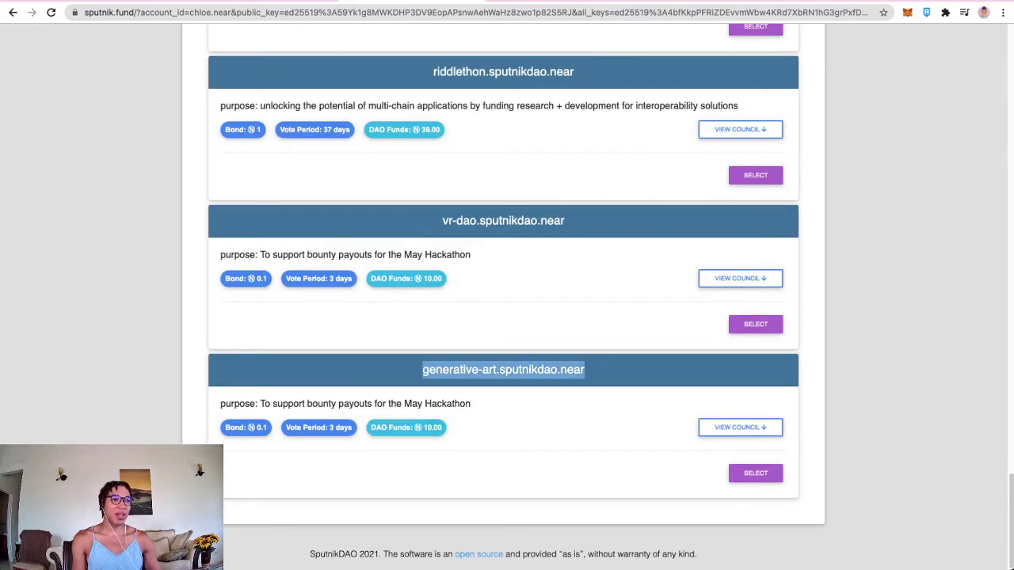
{"action": "left_click", "coordinate": [740, 427]}
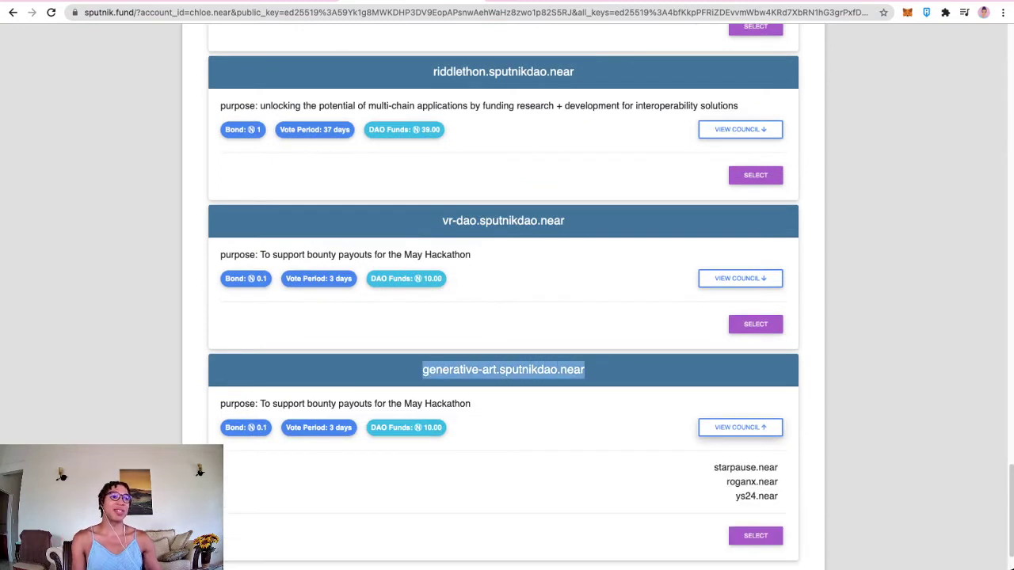
{"action": "scroll", "coordinate": [506, 317], "scroll_direction": "down", "scroll_amount": 1}
{"action": "scroll", "coordinate": [507, 317], "scroll_direction": "up", "scroll_amount": 20}
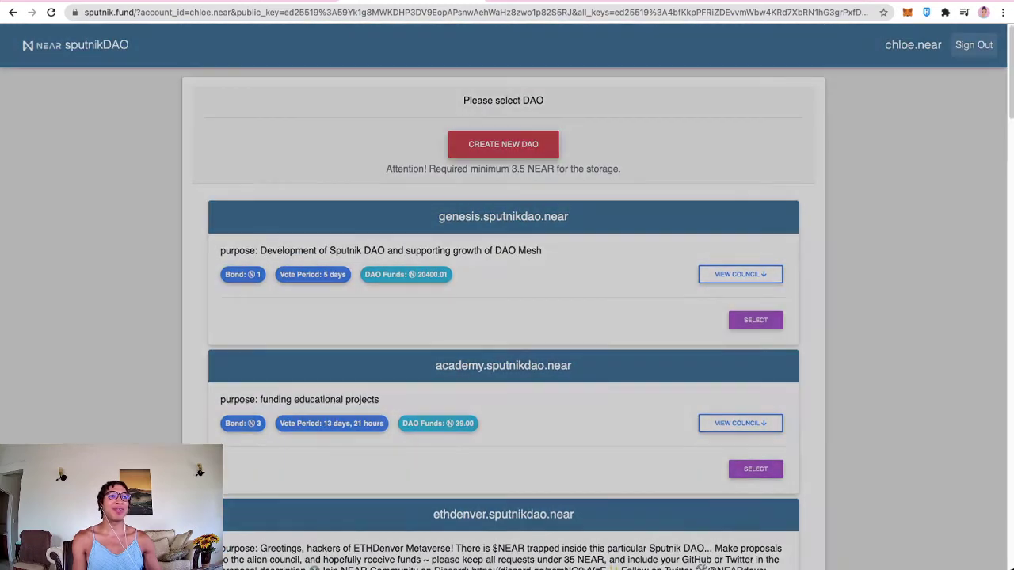
Step: Start a new DAO named nft-onboarding with the May Hackathon purpose from the notes
{"action": "left_click", "coordinate": [503, 144]}
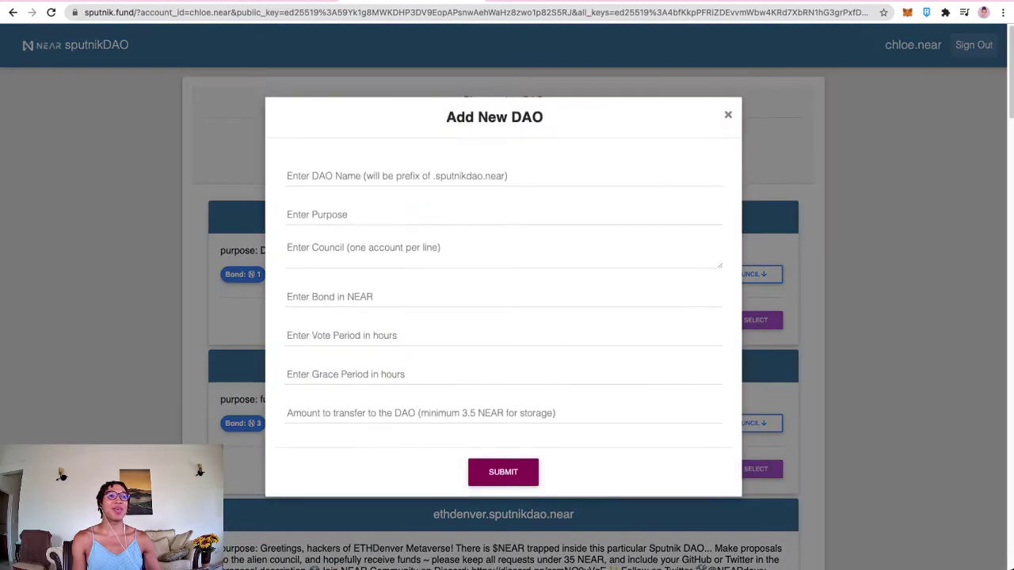
{"action": "key", "text": "ctrl+Tab"}
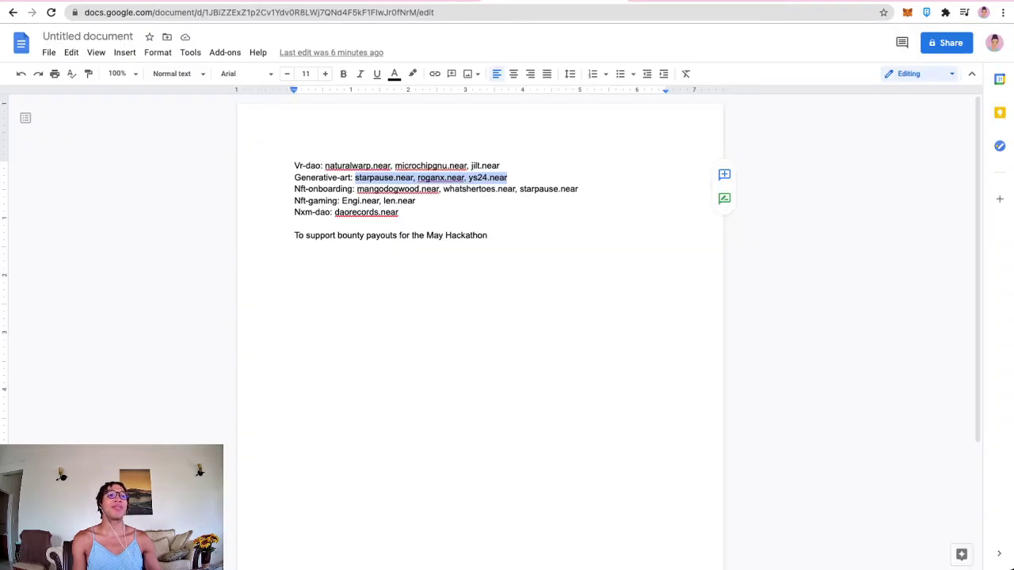
{"action": "left_click_drag", "start_coordinate": [295, 189], "coordinate": [353, 189]}
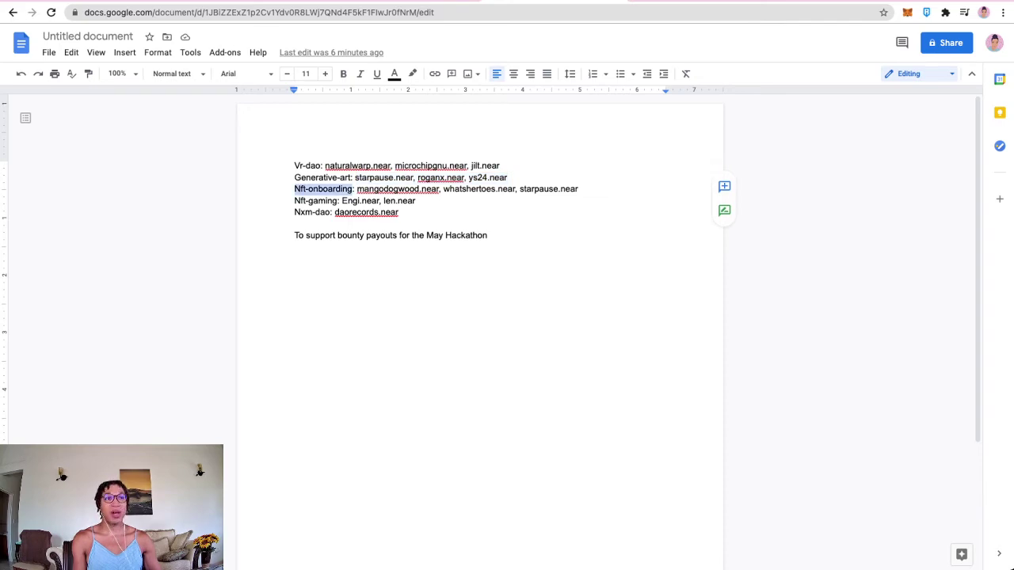
{"action": "key", "text": "ctrl+shift+Tab"}
{"action": "type", "text": "nft-onboarding"}
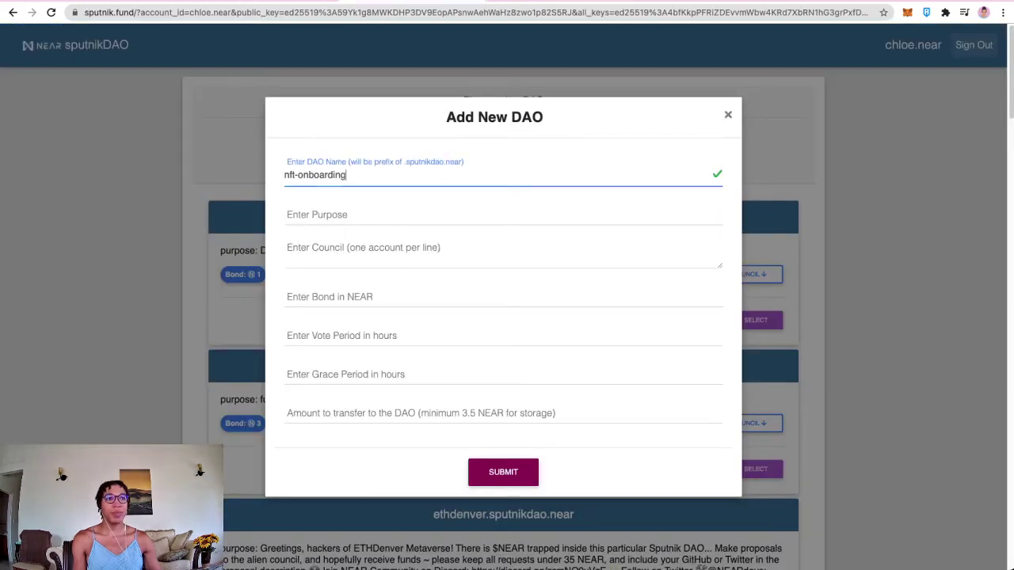
{"action": "key", "text": "ctrl+Tab"}
{"action": "left_click_drag", "start_coordinate": [491, 235], "coordinate": [295, 235]}
{"action": "key", "text": "ctrl+c"}
{"action": "key", "text": "ctrl+shift+Tab"}
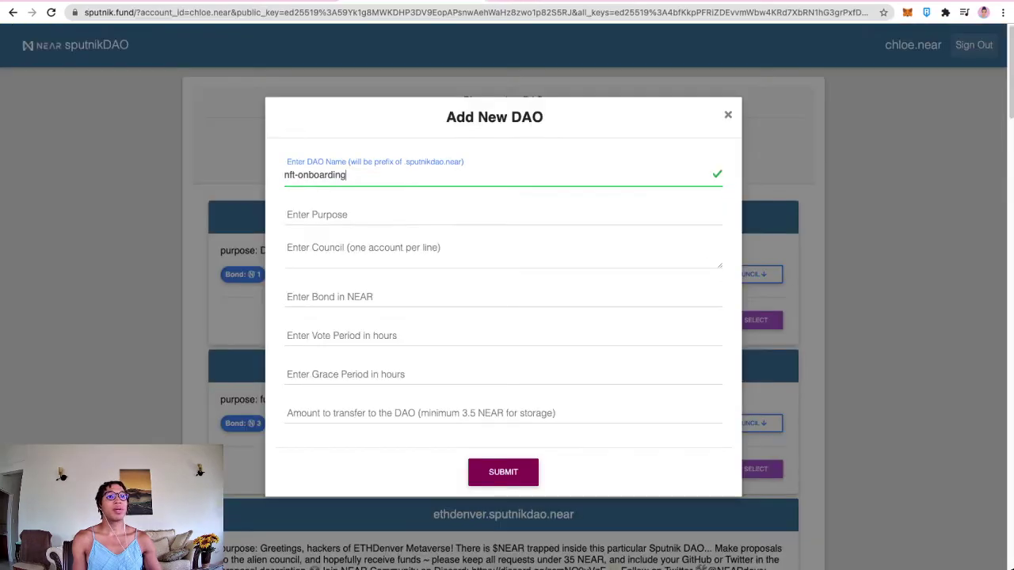
{"action": "key", "text": "Tab"}
{"action": "key", "text": "ctrl+v"}
Step: Paste the three nft-onboarding council accounts, putting each on its own line
{"action": "key", "text": "ctrl+Tab"}
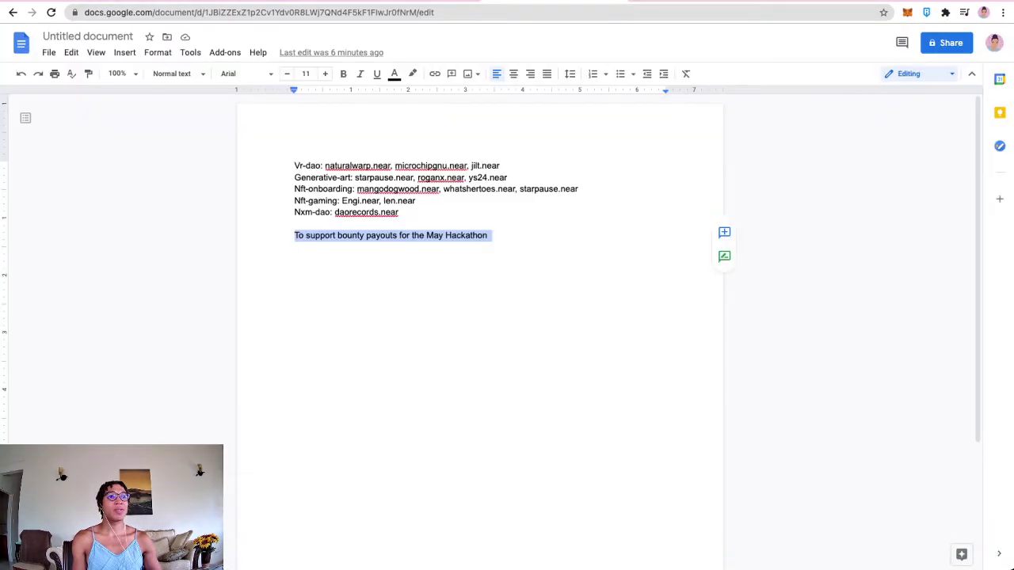
{"action": "left_click_drag", "start_coordinate": [356, 189], "coordinate": [578, 189]}
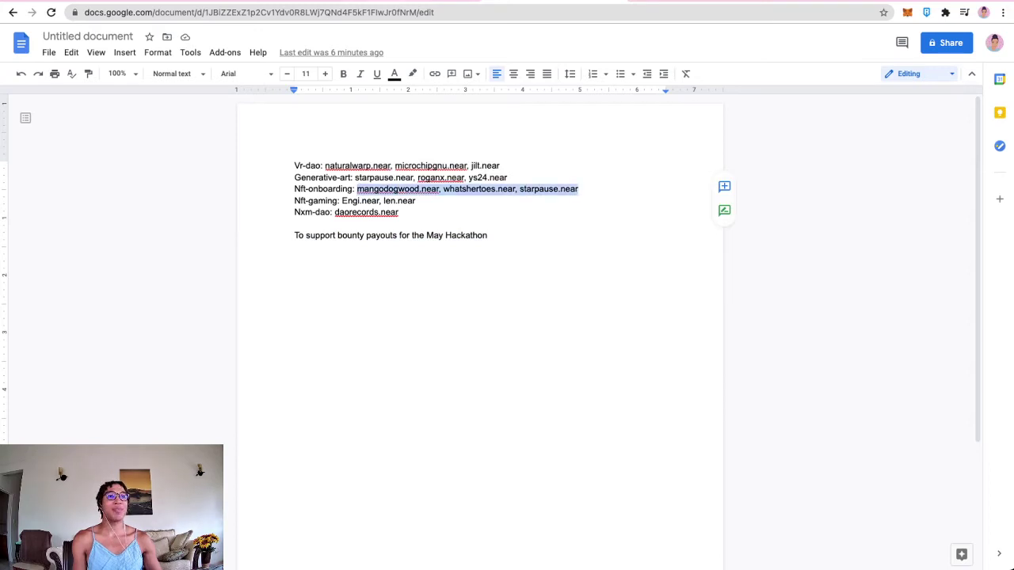
{"action": "key", "text": "ctrl+c"}
{"action": "key", "text": "ctrl+shift+Tab"}
{"action": "key", "text": "Tab"}
{"action": "key", "text": "ctrl+v"}
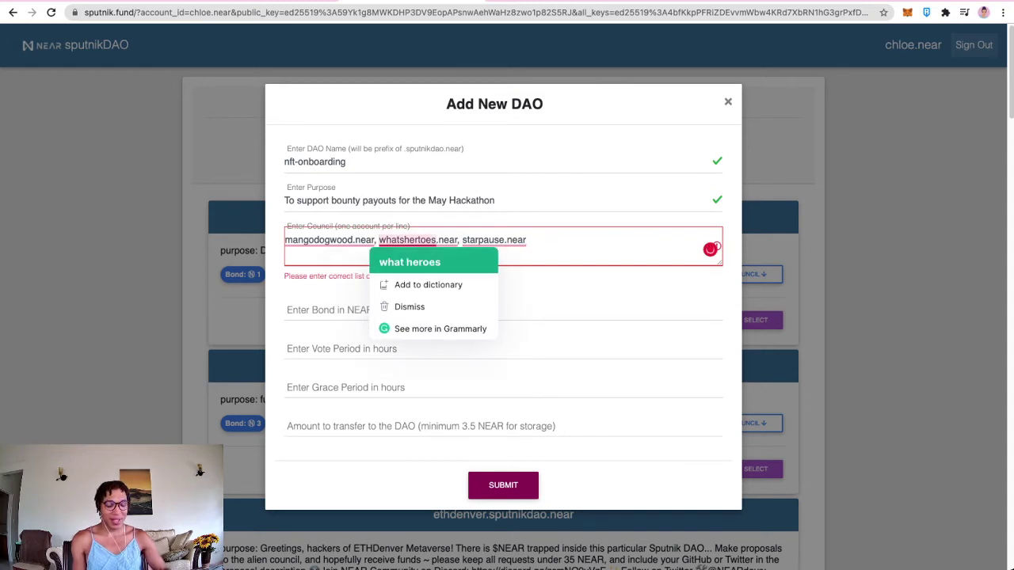
{"action": "left_click", "coordinate": [378, 240]}
{"action": "key", "text": "BackSpace"}
{"action": "key", "text": "BackSpace"}
{"action": "key", "text": "Return"}
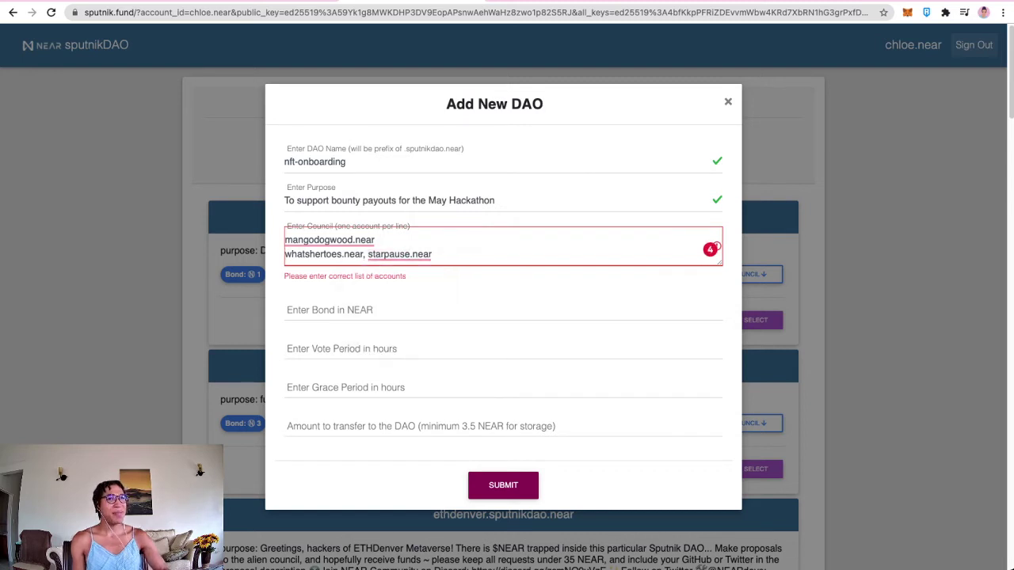
{"action": "left_click", "coordinate": [367, 254]}
{"action": "key", "text": "BackSpace"}
{"action": "key", "text": "BackSpace"}
{"action": "key", "text": "Return"}
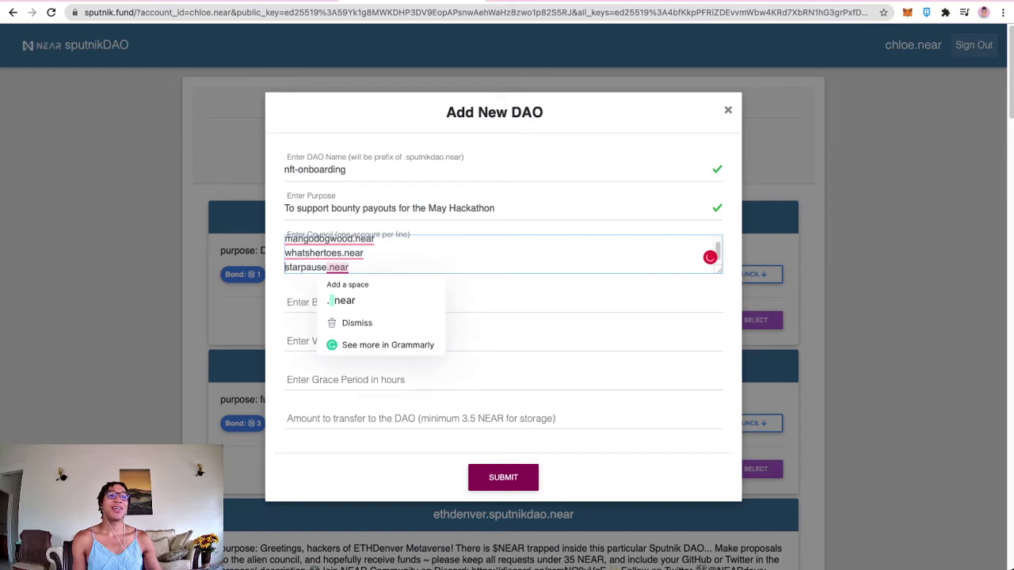
{"action": "key", "text": "Left"}
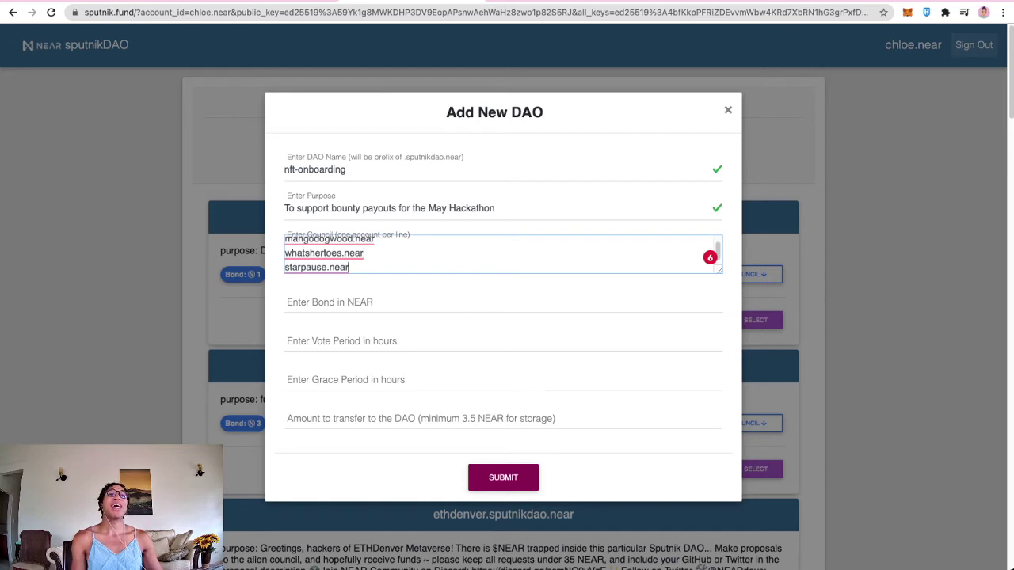
Step: Enter bond 0.1, vote period 72, grace period 12 and amount 10, then submit nft-onboarding
{"action": "left_click", "coordinate": [503, 302]}
{"action": "type", "text": "0"}
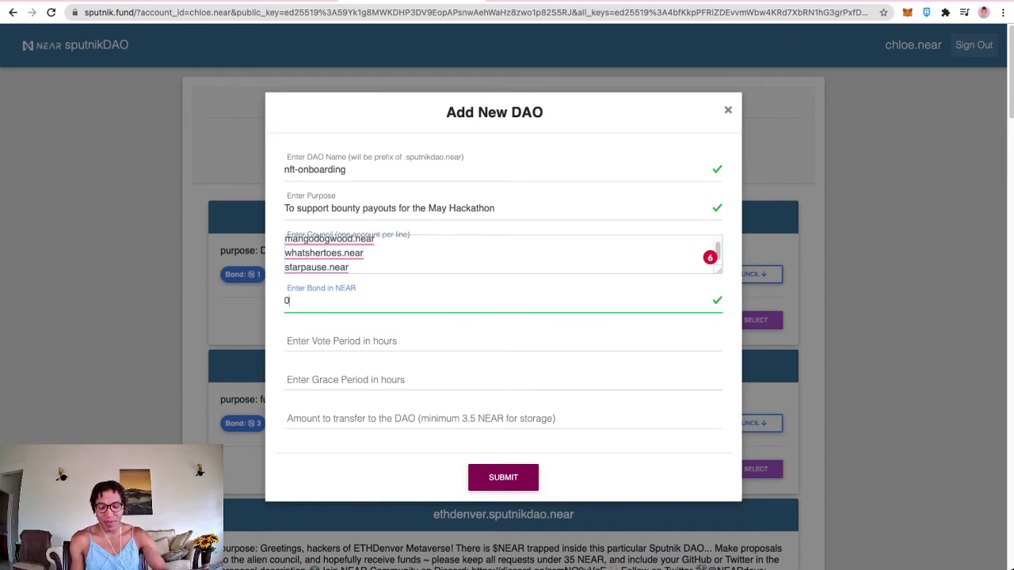
{"action": "type", "text": ".1"}
{"action": "left_click", "coordinate": [503, 341]}
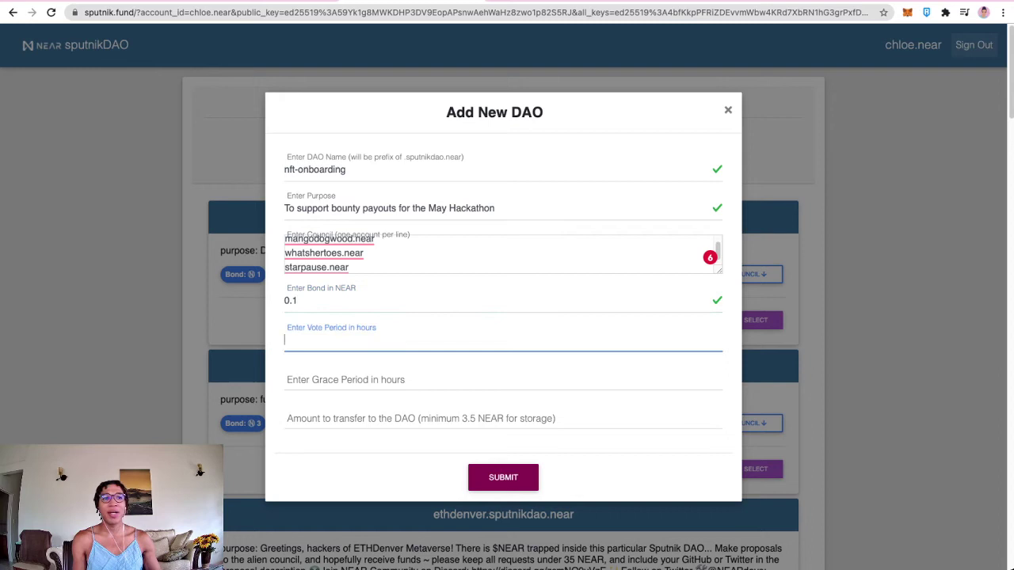
{"action": "type", "text": "72"}
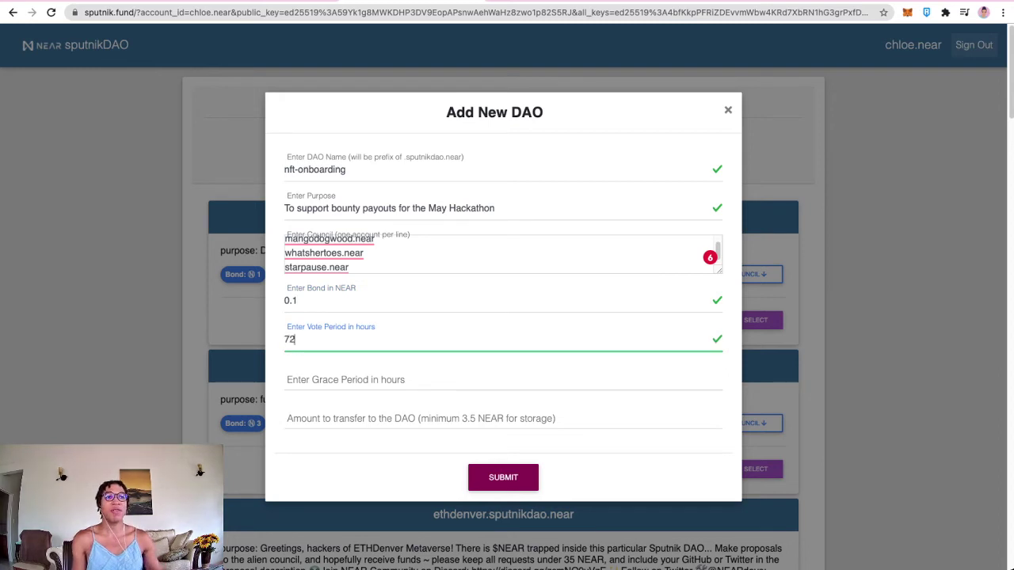
{"action": "left_click", "coordinate": [297, 301]}
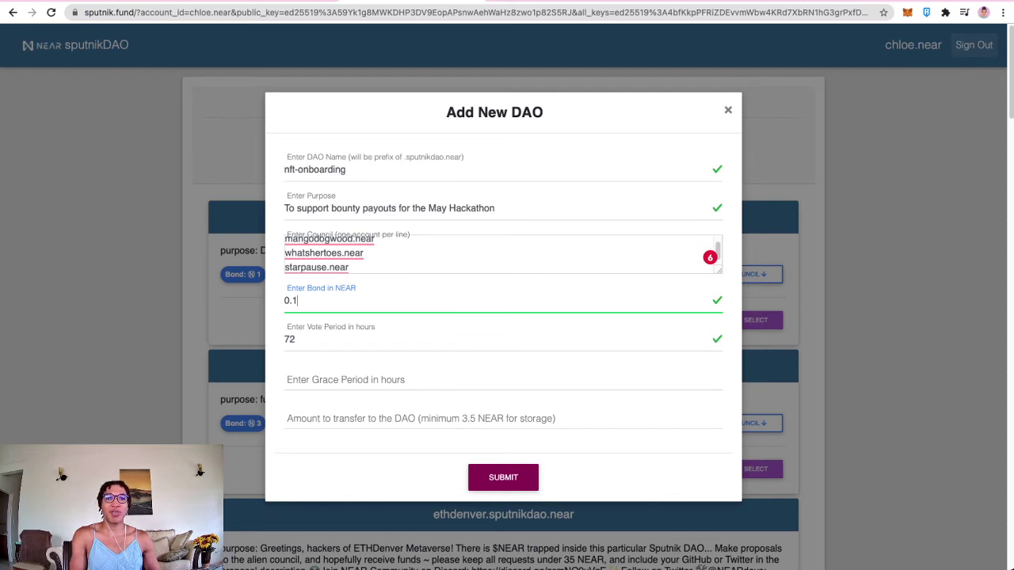
{"action": "left_click", "coordinate": [290, 339]}
{"action": "left_click", "coordinate": [287, 378]}
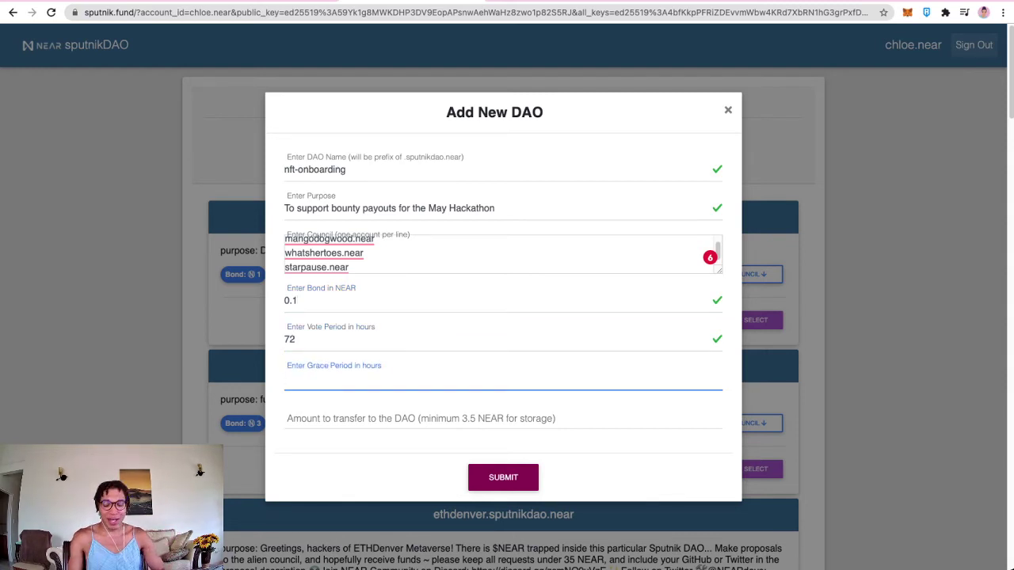
{"action": "type", "text": "12"}
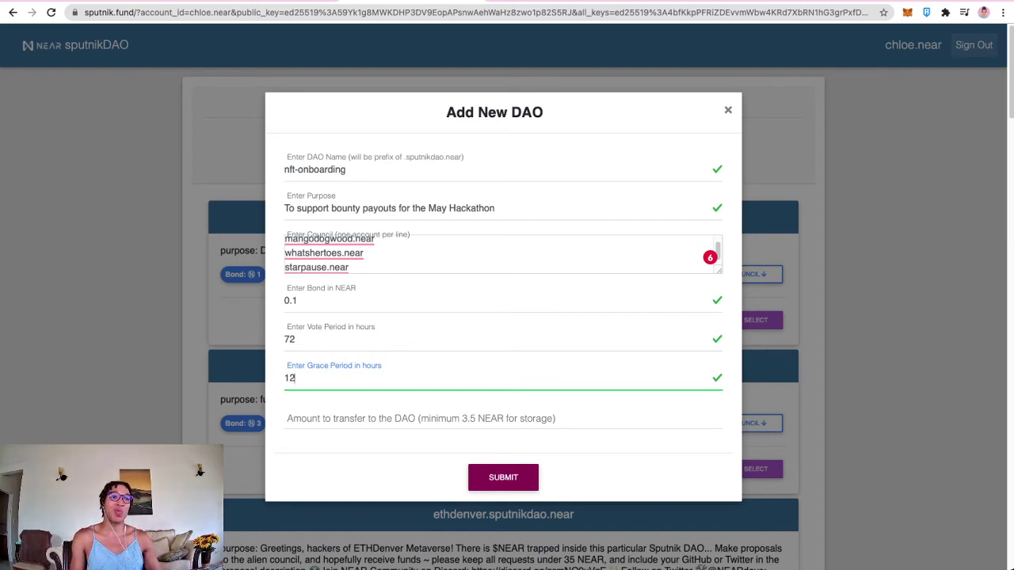
{"action": "key", "text": "Tab"}
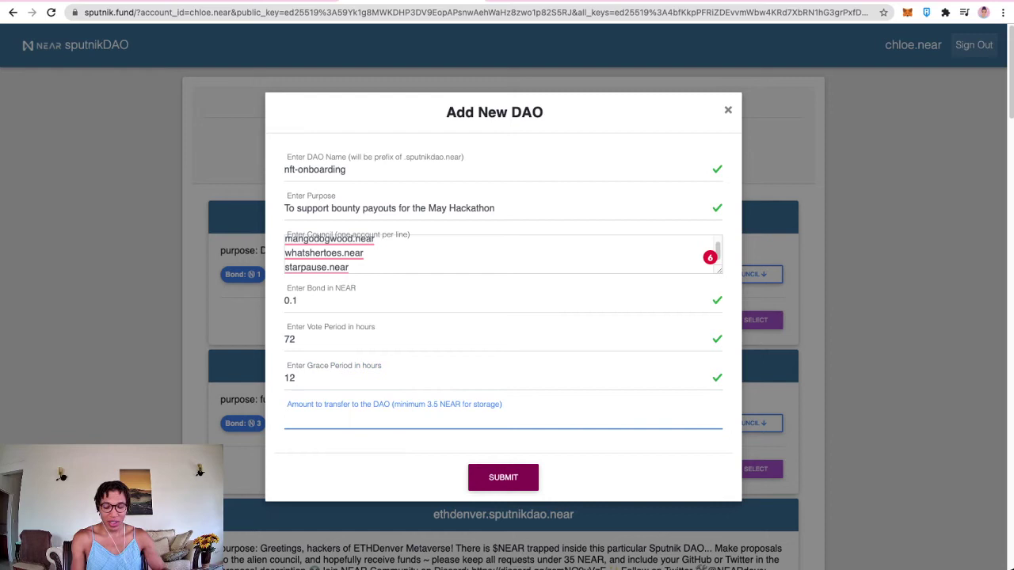
{"action": "type", "text": "10"}
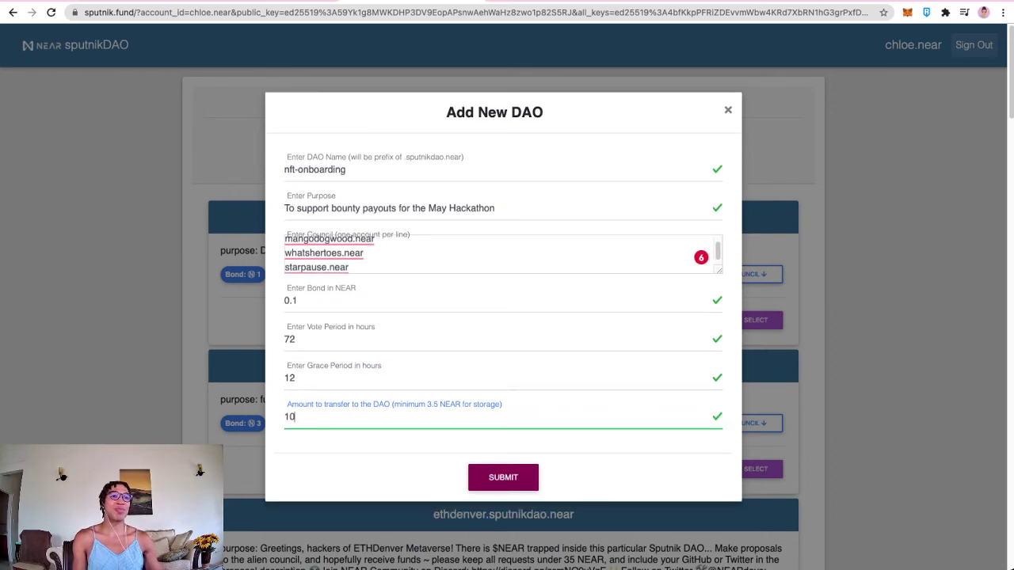
{"action": "key", "text": "Return"}
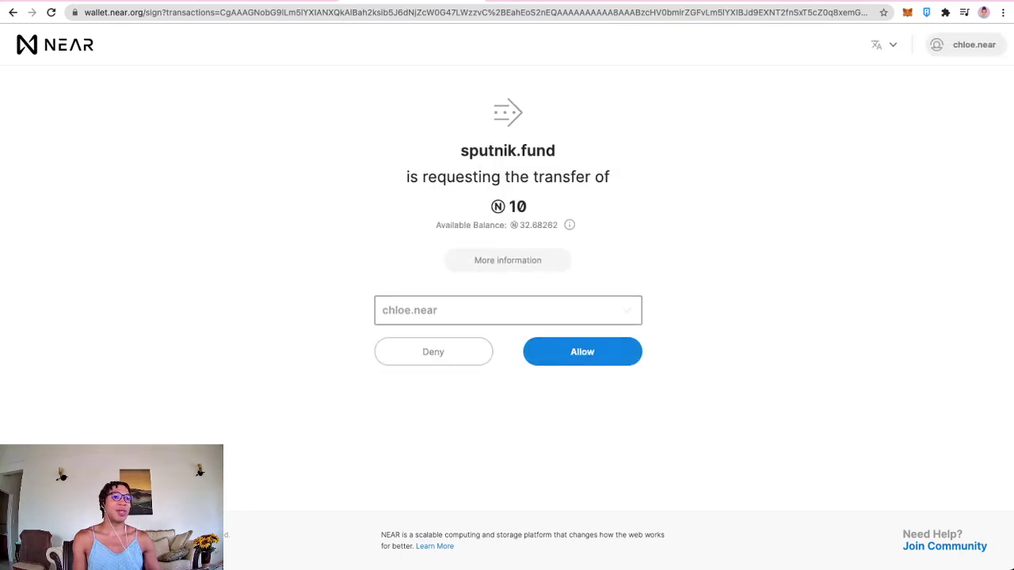
Step: Approve the 10 NEAR transfer for nft-onboarding and copy the Nft-gaming name from the notes
{"action": "key", "text": "Return"}
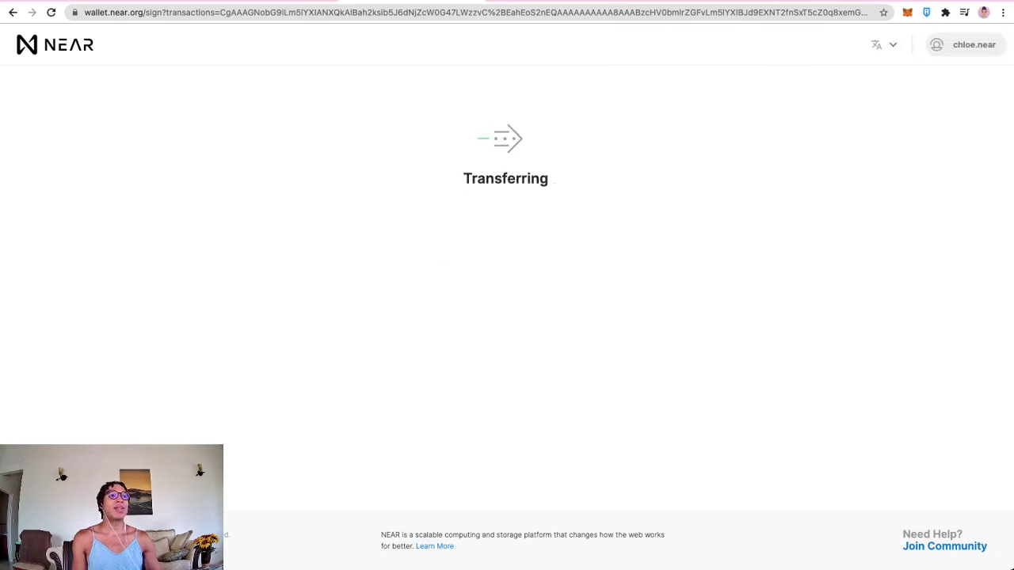
{"action": "key", "text": "ctrl+Tab"}
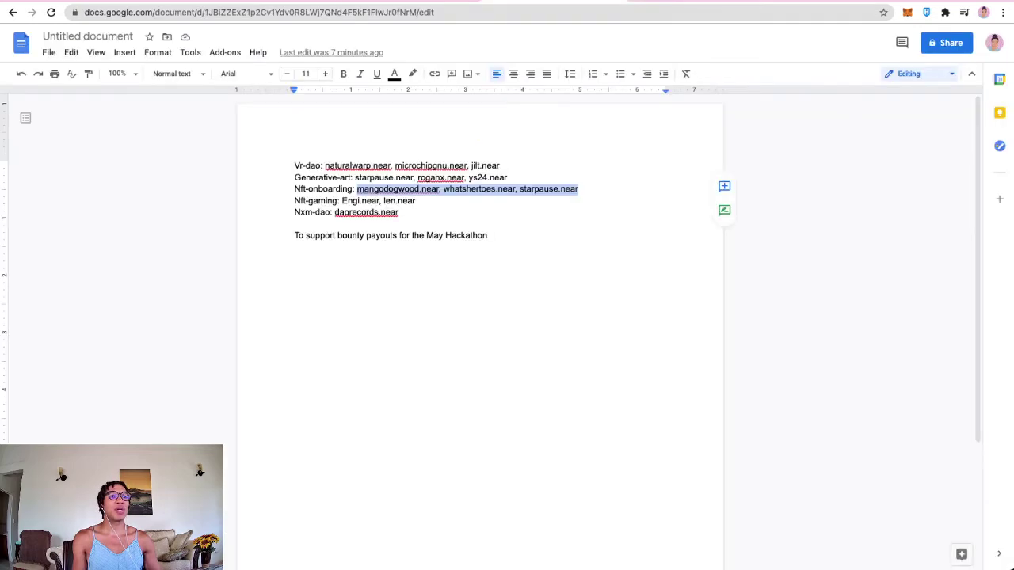
{"action": "left_click_drag", "start_coordinate": [339, 200], "coordinate": [295, 201]}
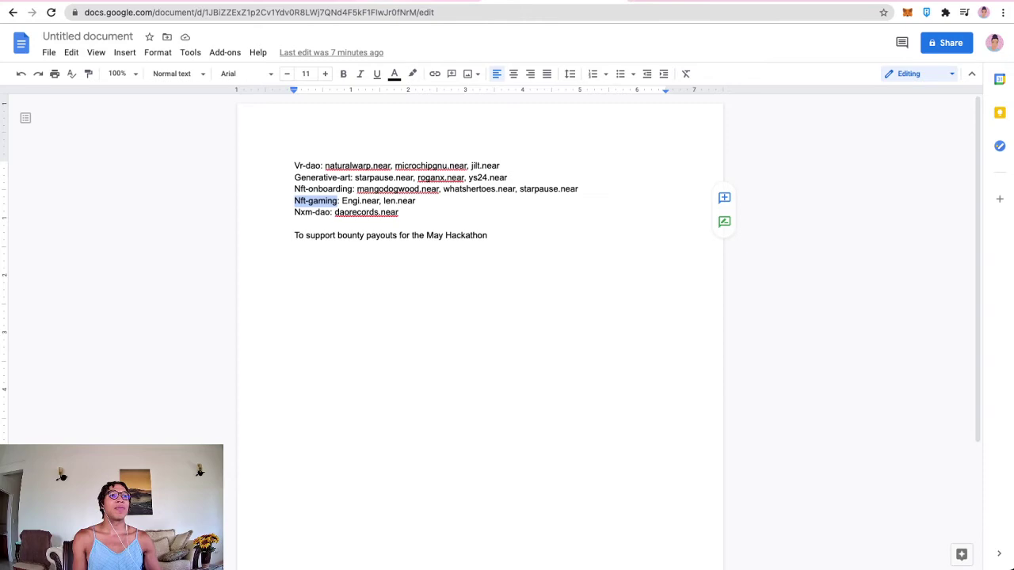
{"action": "key", "text": "ctrl+shift+Tab"}
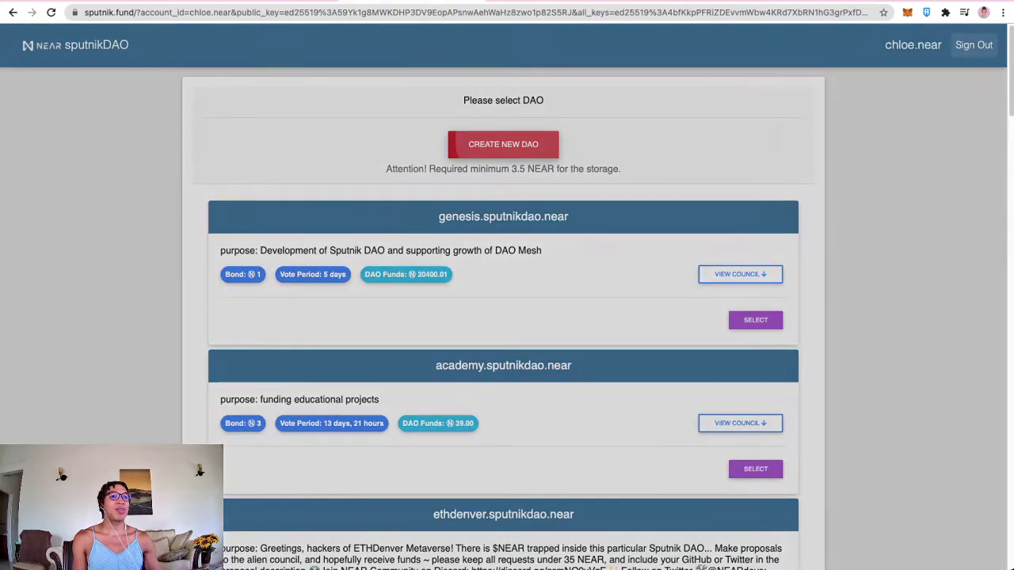
Step: Start a new DAO named nft-gaming with the May Hackathon purpose from the notes
{"action": "left_click", "coordinate": [503, 144]}
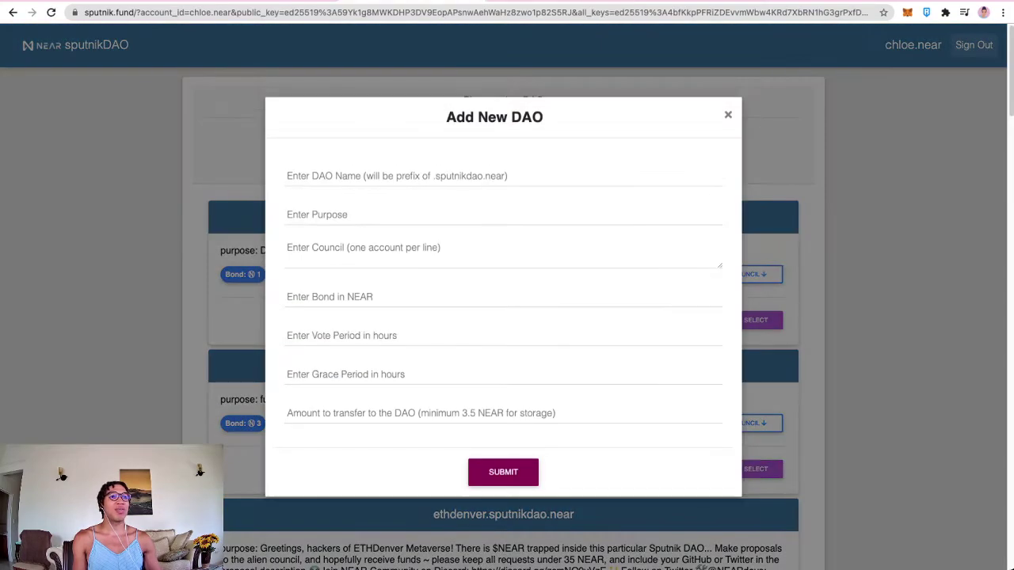
{"action": "left_click", "coordinate": [503, 174]}
{"action": "key", "text": "ctrl+v"}
{"action": "left_click", "coordinate": [503, 214]}
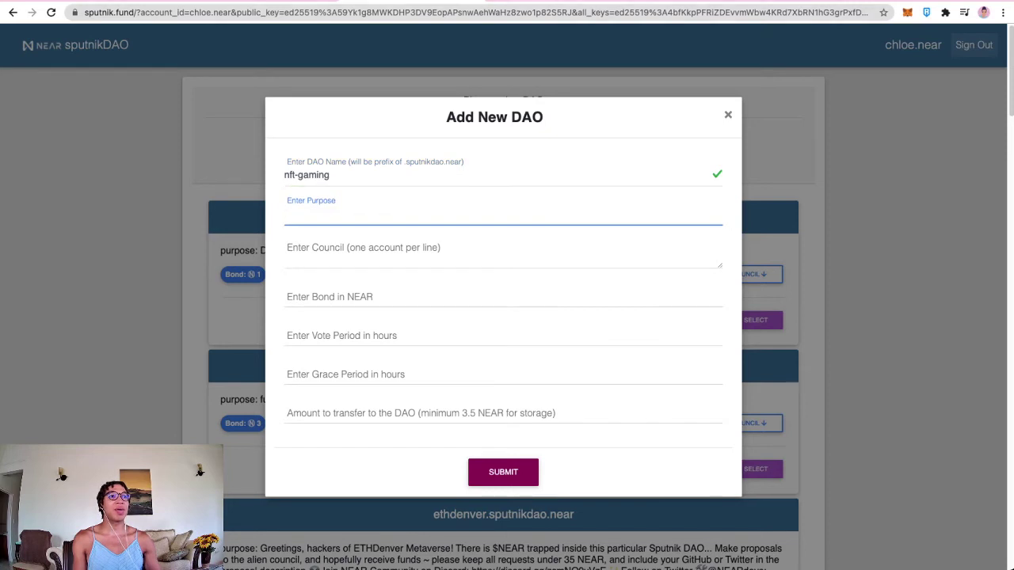
{"action": "key", "text": "ctrl+Tab"}
{"action": "left_click", "coordinate": [426, 235]}
{"action": "double_click", "coordinate": [434, 235]}
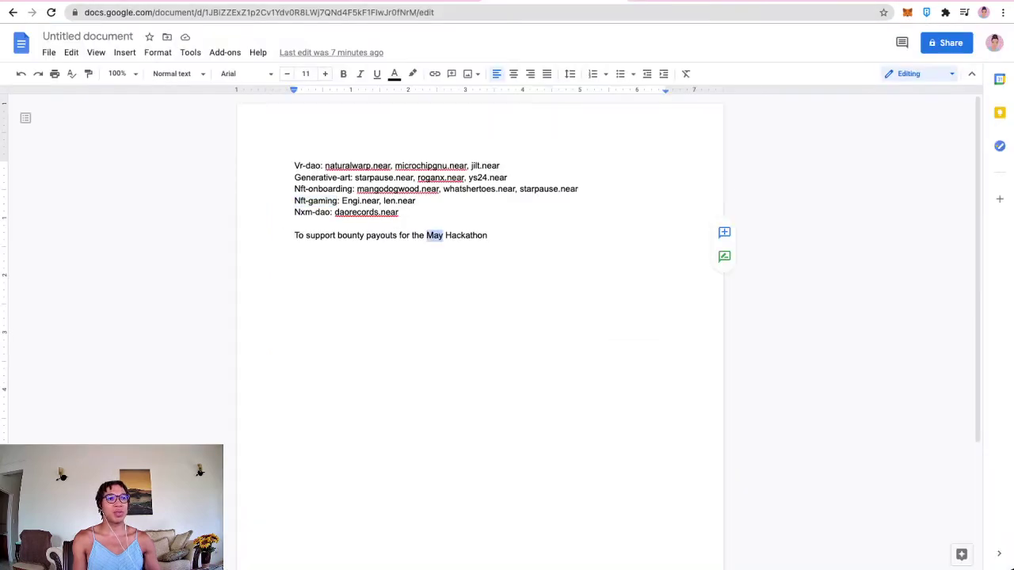
{"action": "triple_click", "coordinate": [434, 235]}
{"action": "key", "text": "ctrl+c"}
{"action": "key", "text": "ctrl+shift+Tab"}
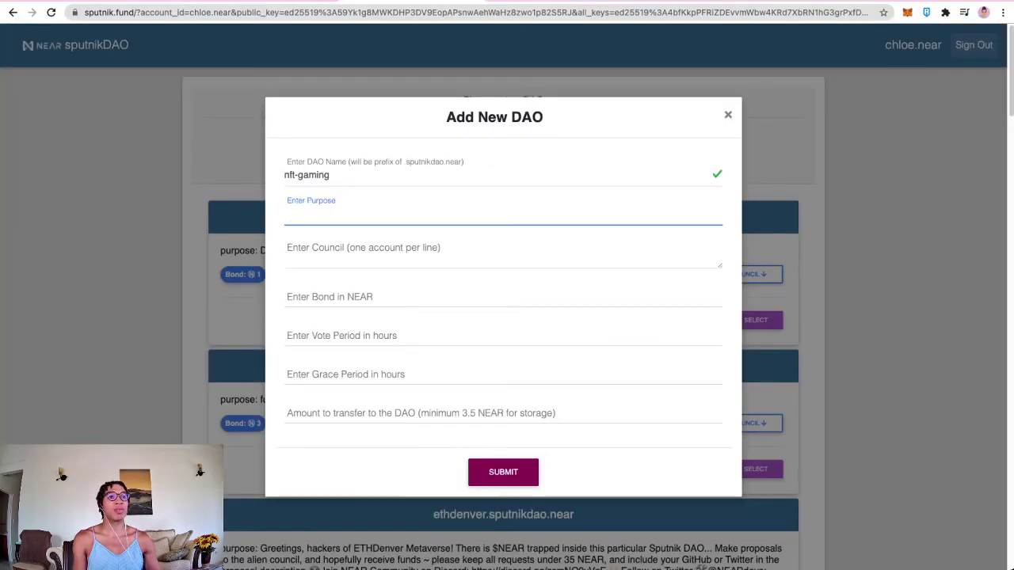
{"action": "key", "text": "ctrl+v"}
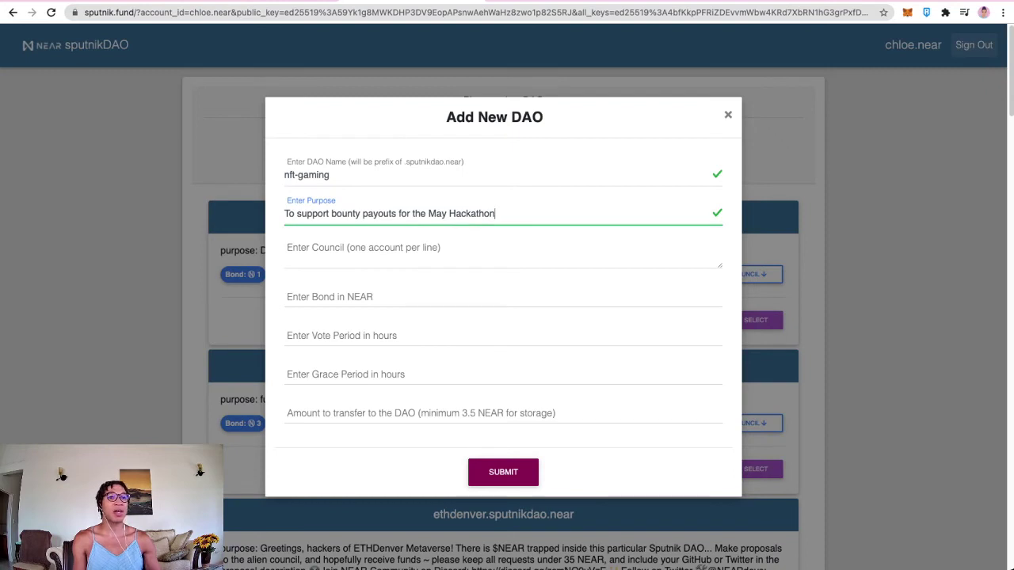
Step: Paste the two nft-gaming council accounts, one per line
{"action": "key", "text": "Tab"}
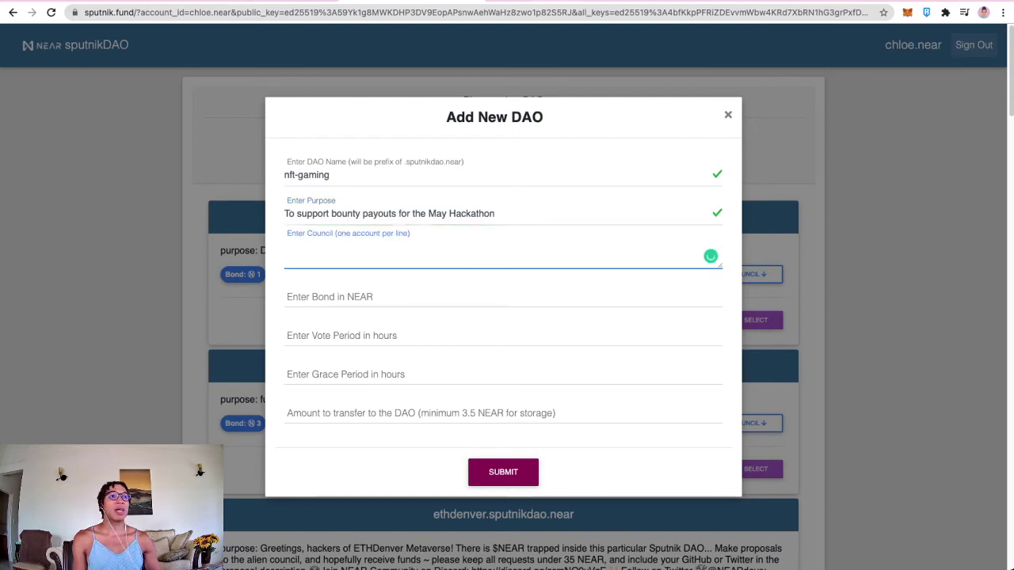
{"action": "key", "text": "ctrl+Tab"}
{"action": "left_click_drag", "start_coordinate": [416, 200], "coordinate": [343, 201]}
{"action": "key", "text": "super+c"}
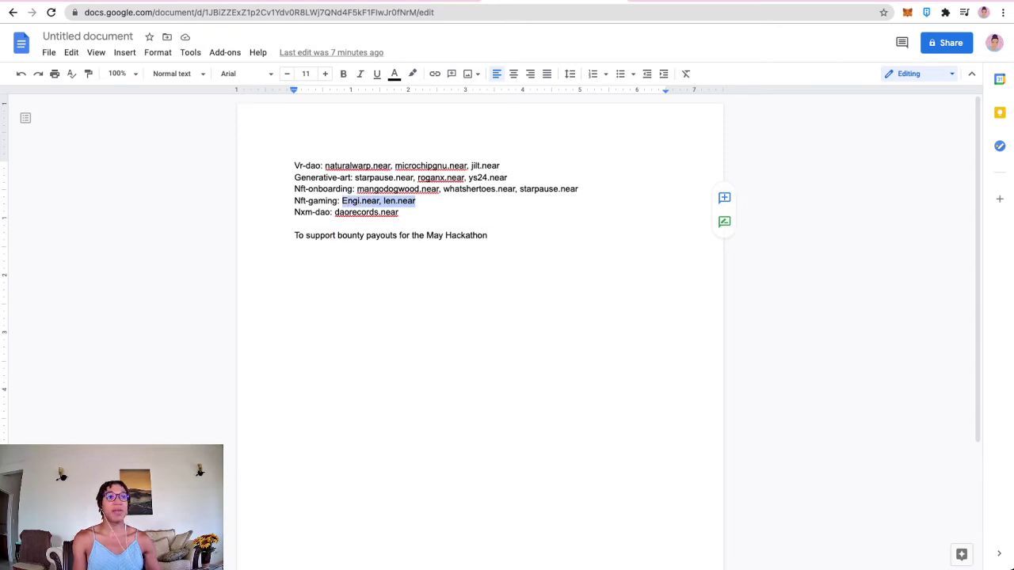
{"action": "key", "text": "ctrl+shift+Tab"}
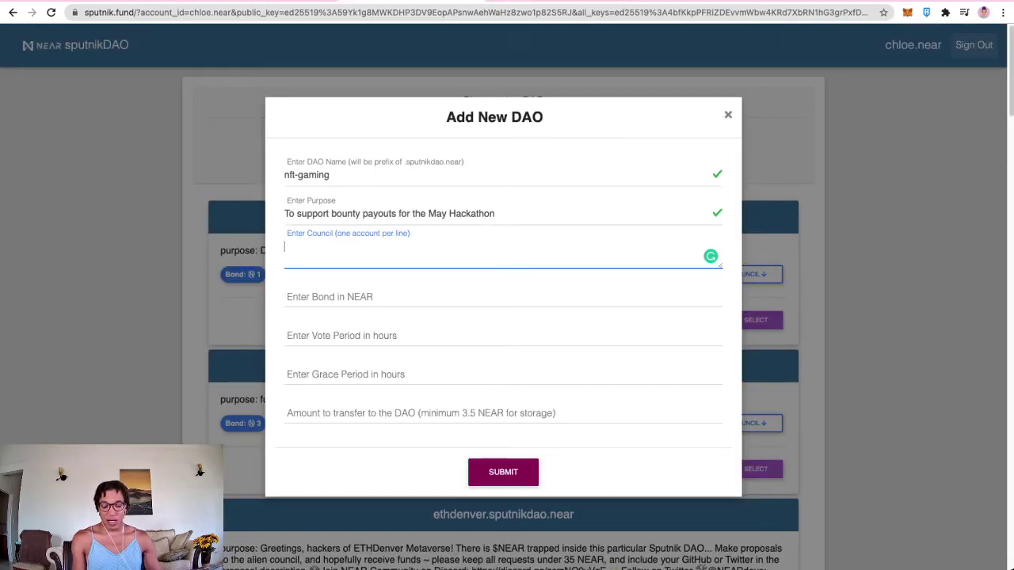
{"action": "key", "text": "super+v"}
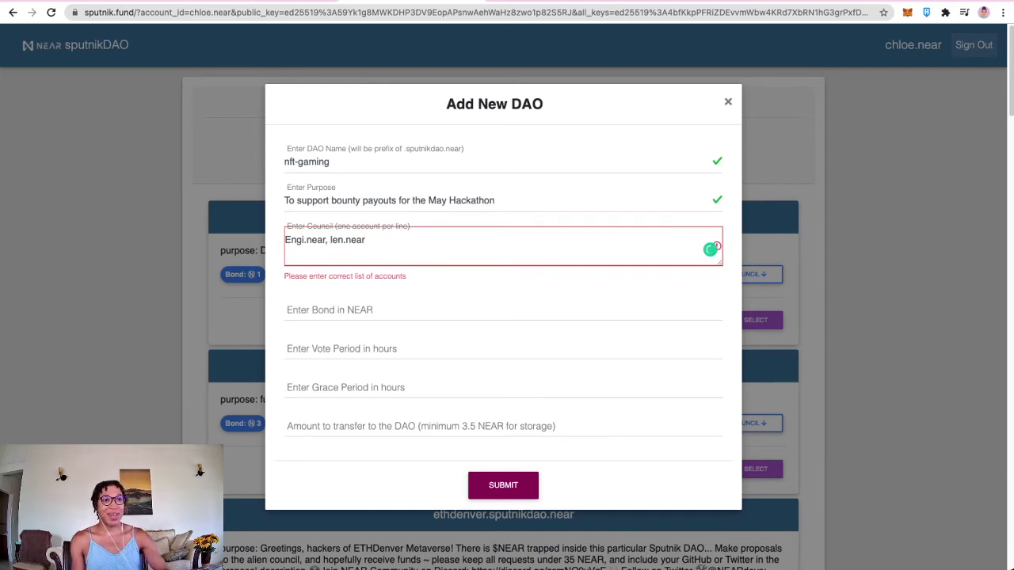
{"action": "key", "text": "BackSpace"}
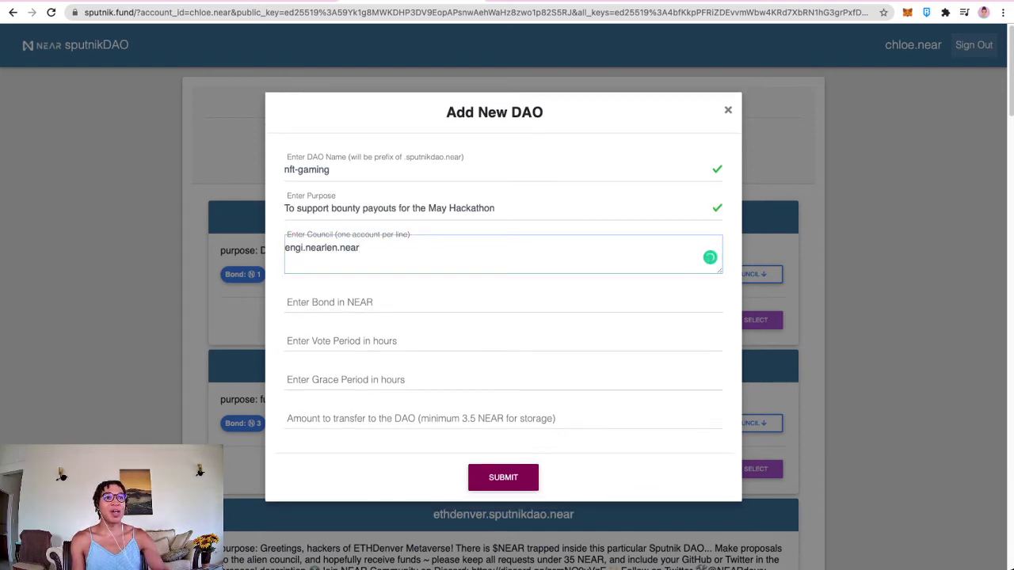
{"action": "key", "text": "Left"}
{"action": "key", "text": "Left"}
{"action": "key", "text": "Left"}
{"action": "key", "text": "Left"}
{"action": "key", "text": "Left"}
{"action": "key", "text": "Left"}
{"action": "key", "text": "Left"}
{"action": "key", "text": "Left"}
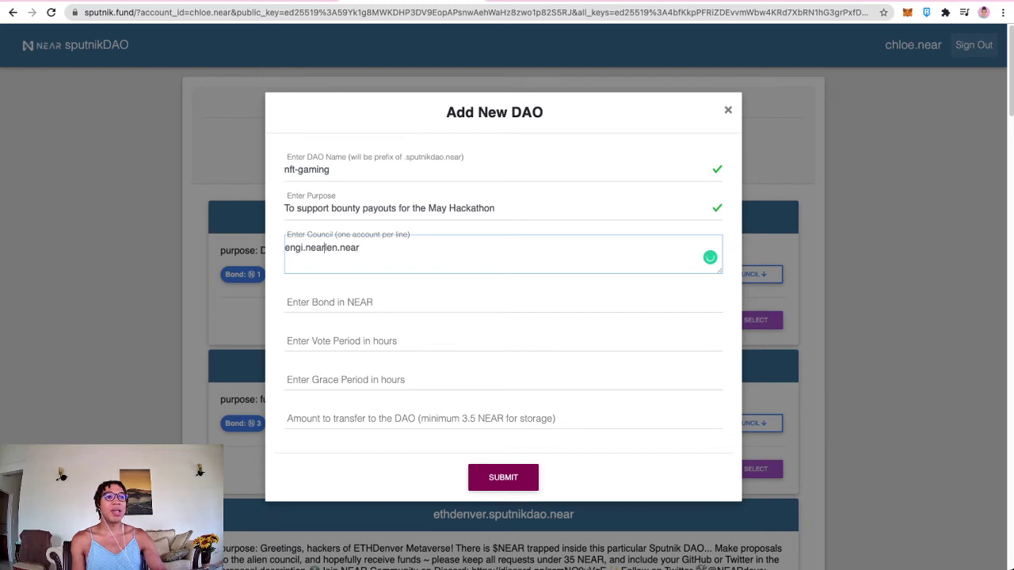
{"action": "key", "text": "Return"}
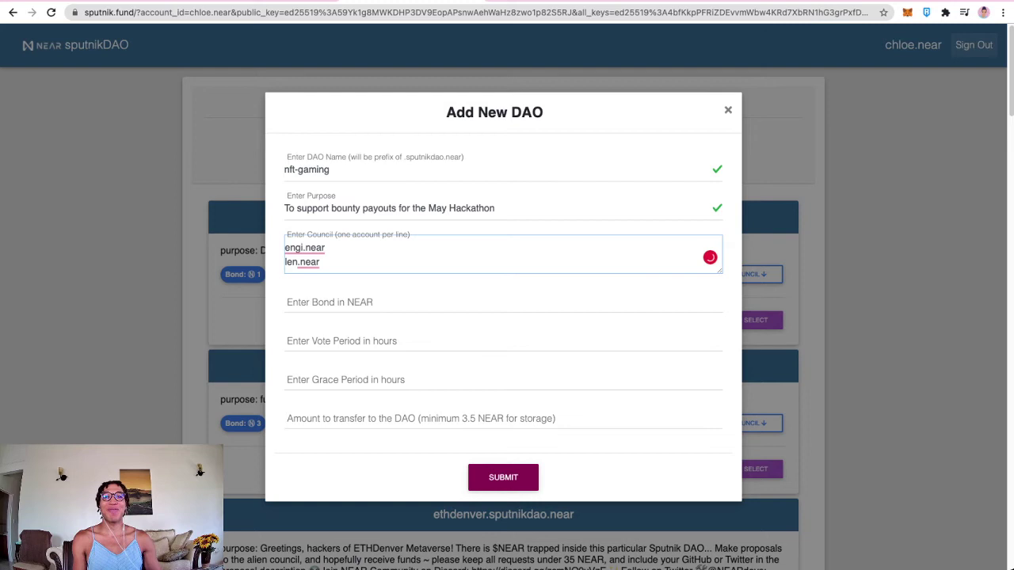
{"action": "key", "text": "shift+Left"}
{"action": "key", "text": "shift+Left"}
{"action": "key", "text": "shift+Left"}
{"action": "key", "text": "shift+Left"}
{"action": "key", "text": "shift+Left"}
{"action": "key", "text": "shift+Left"}
{"action": "key", "text": "shift+Left"}
{"action": "key", "text": "shift+Left"}
{"action": "key", "text": "shift+Left"}
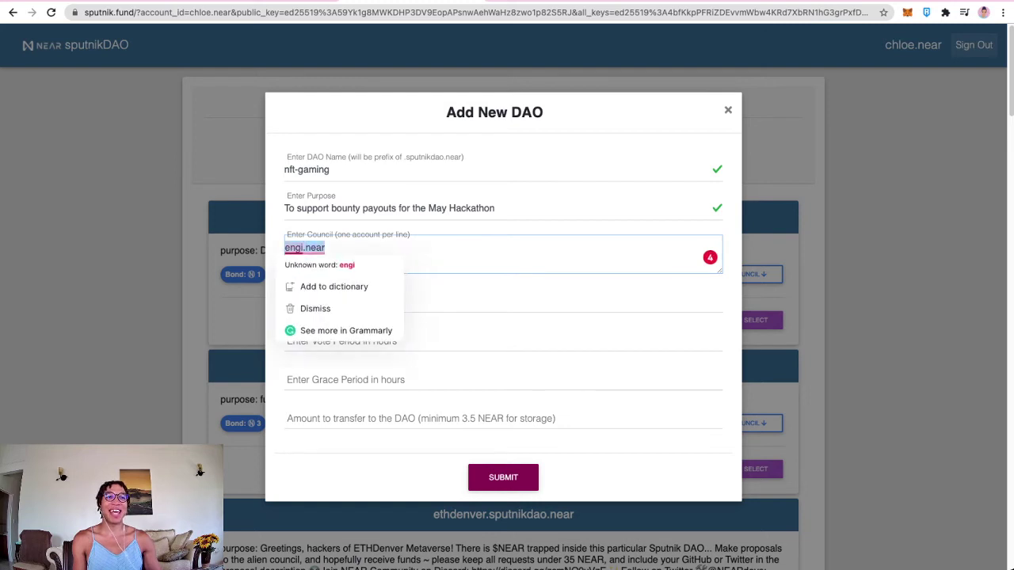
{"action": "key", "text": "Right"}
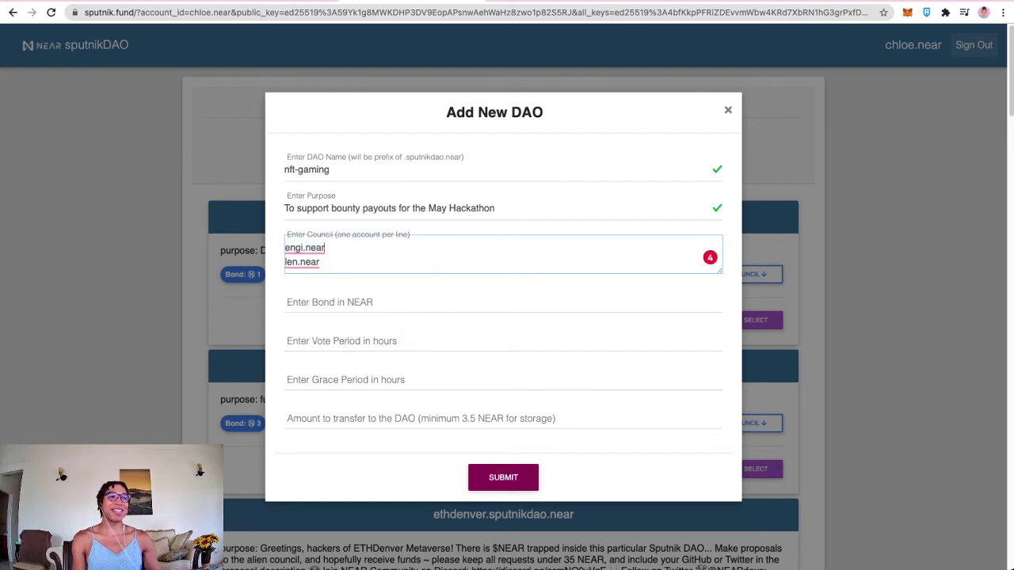
Step: Enter bond 0.1, vote 72, grace 12 and amount 10, then submit nft-gaming
{"action": "left_click", "coordinate": [503, 303]}
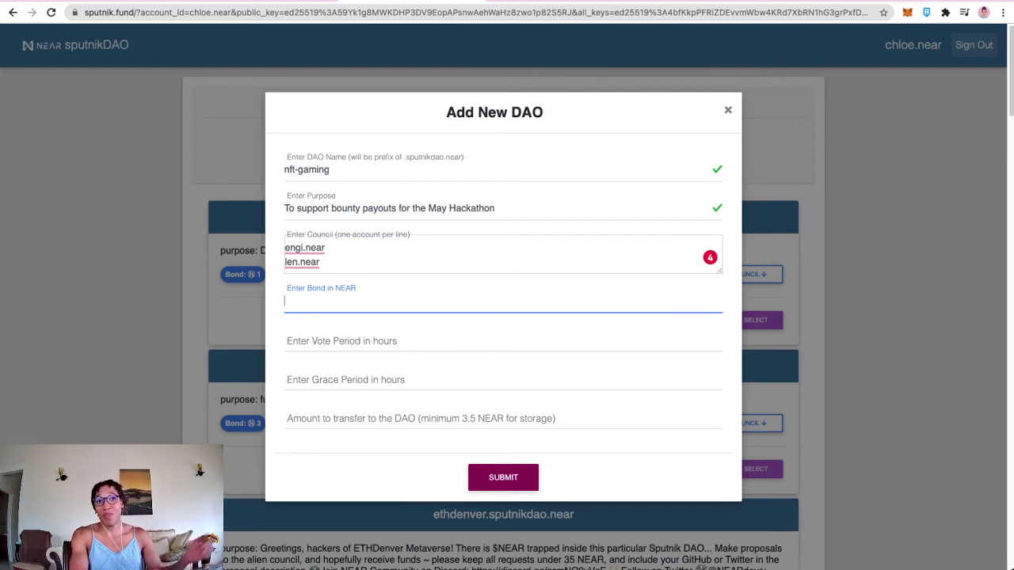
{"action": "type", "text": "0.1"}
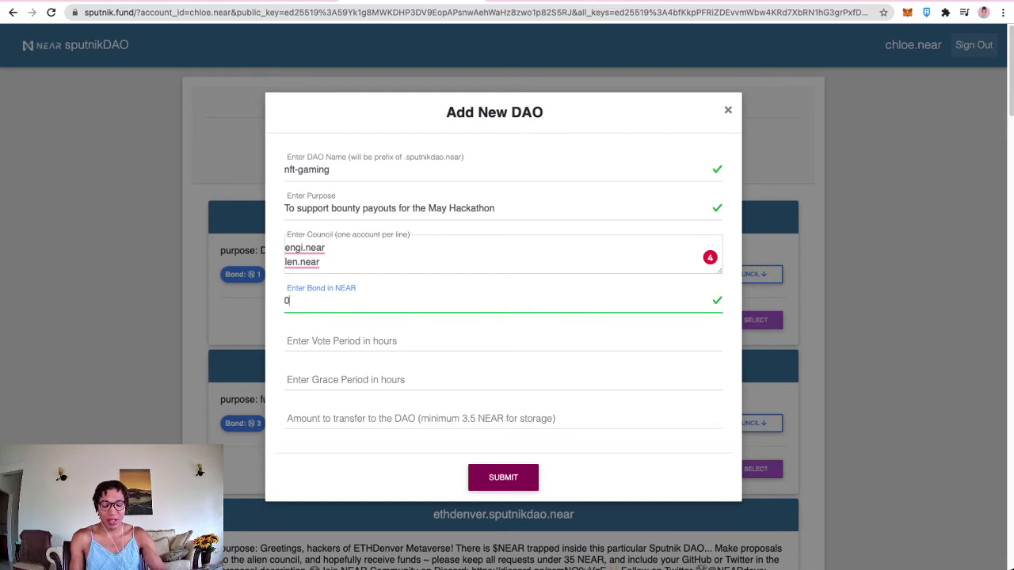
{"action": "left_click", "coordinate": [340, 341]}
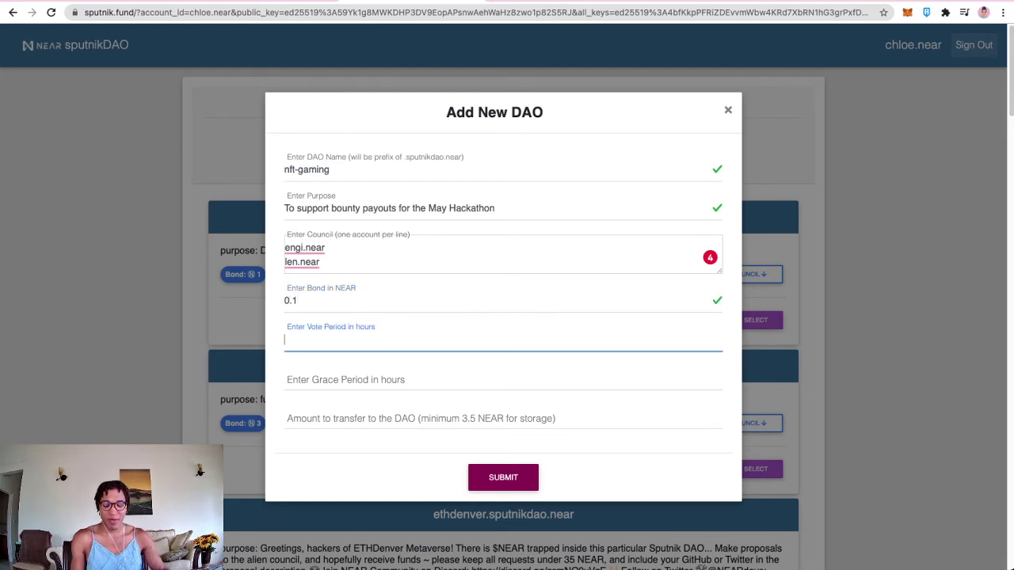
{"action": "type", "text": "72"}
{"action": "left_click", "coordinate": [341, 380]}
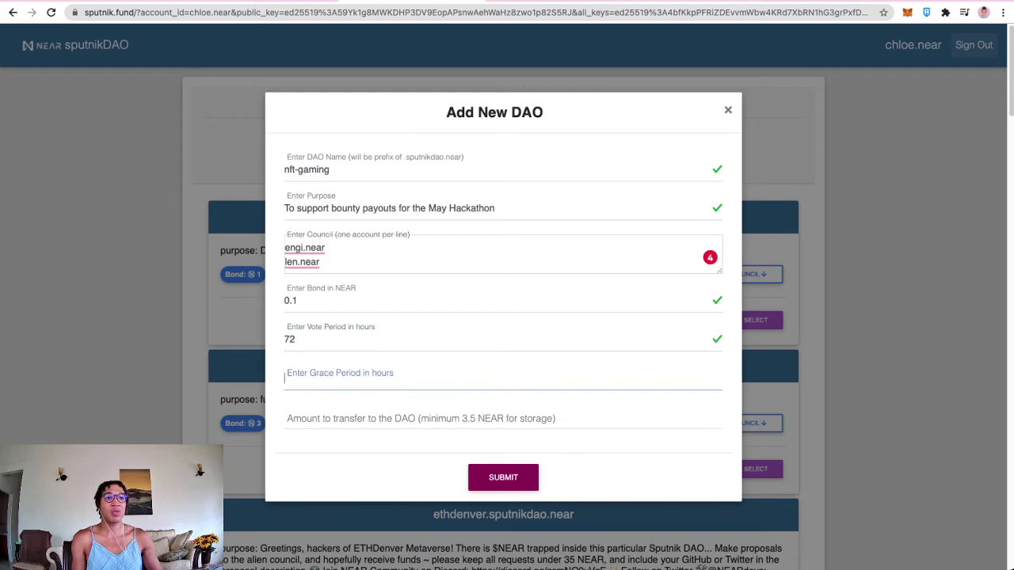
{"action": "type", "text": "12"}
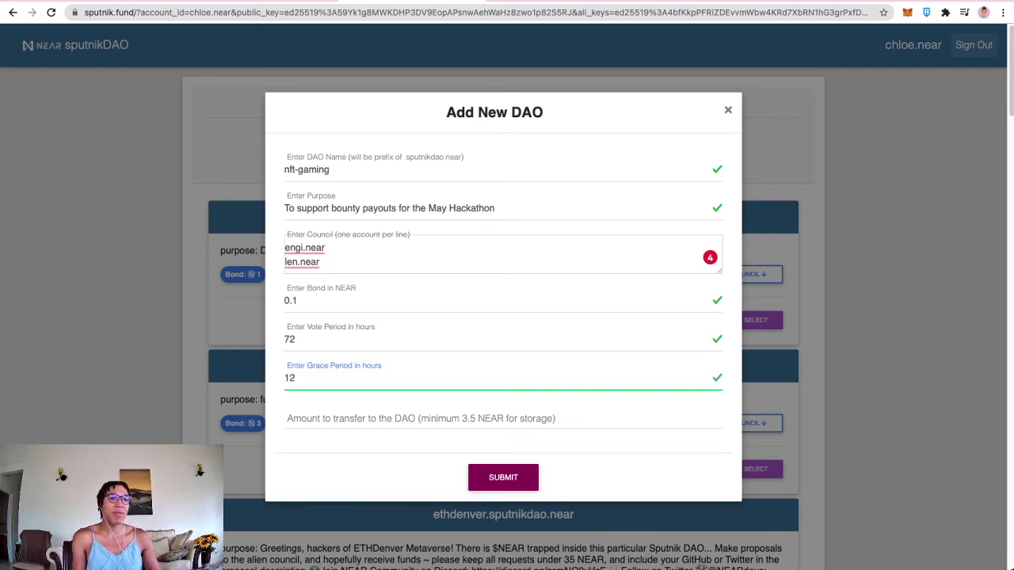
{"action": "left_click", "coordinate": [340, 417]}
{"action": "type", "text": "10"}
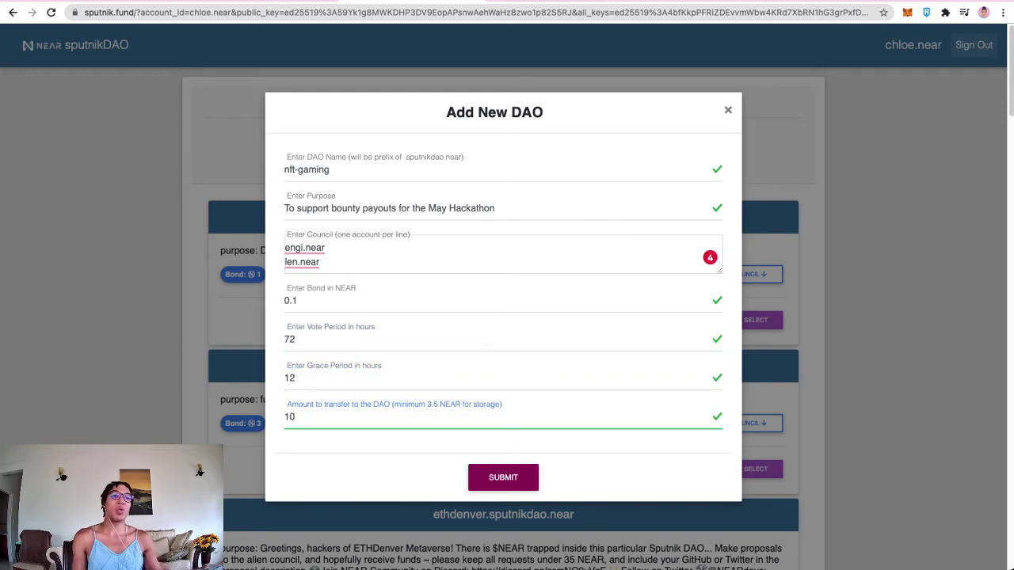
{"action": "left_click", "coordinate": [503, 477]}
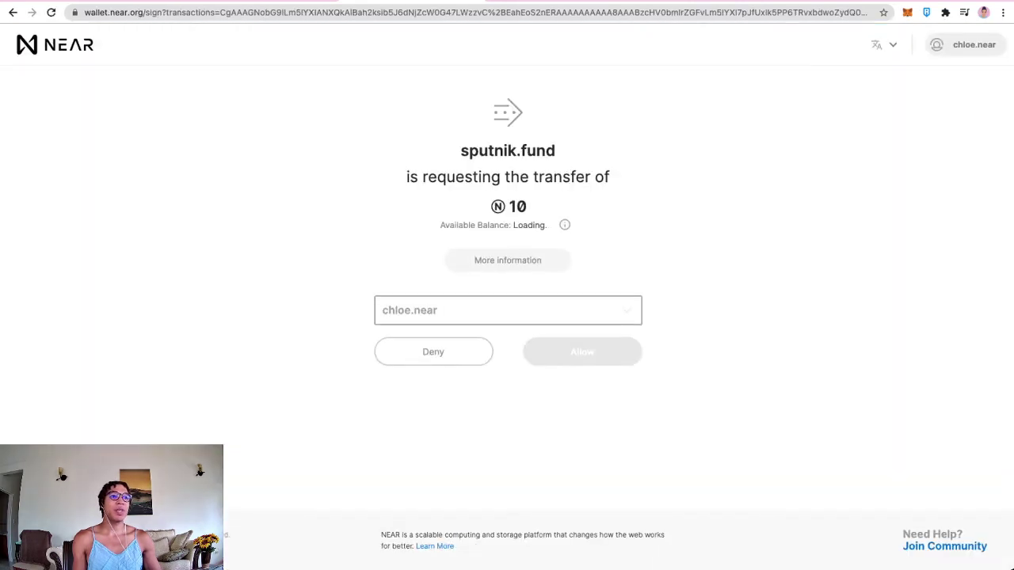
Step: Allow the 10 NEAR transfer for nft-gaming and copy the Nxm-dao name from the notes
{"action": "left_click", "coordinate": [582, 351]}
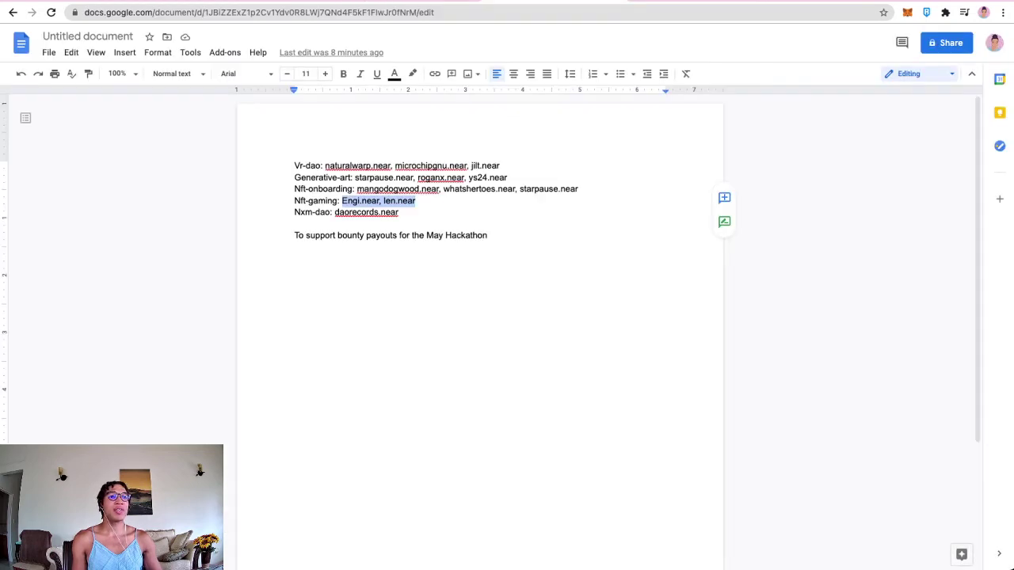
{"action": "left_click_drag", "start_coordinate": [330, 212], "coordinate": [294, 213]}
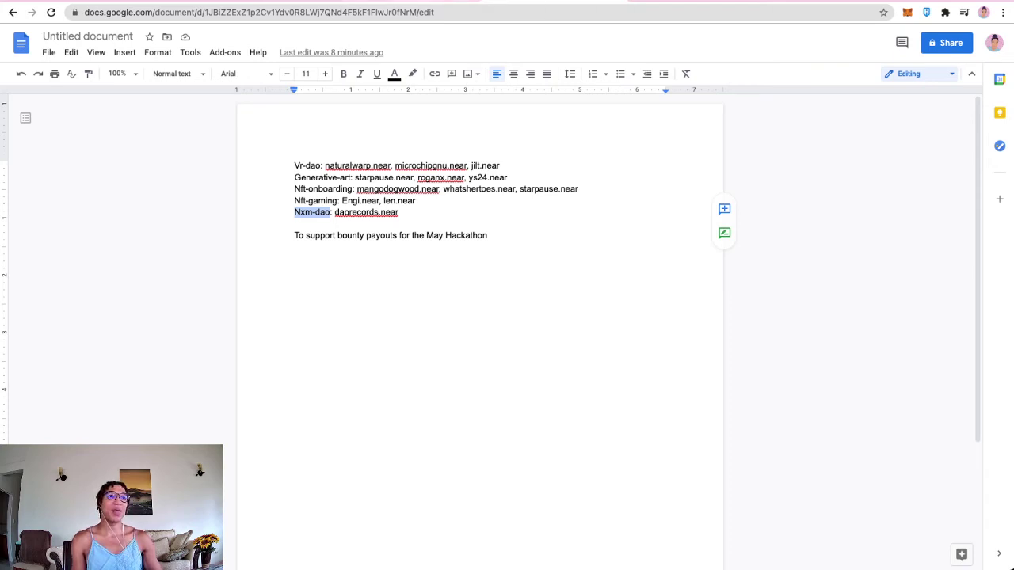
{"action": "key", "text": "ctrl+Tab"}
Step: Start a new DAO named nxm-dao with the May Hackathon bounty purpose
{"action": "left_click", "coordinate": [765, 113]}
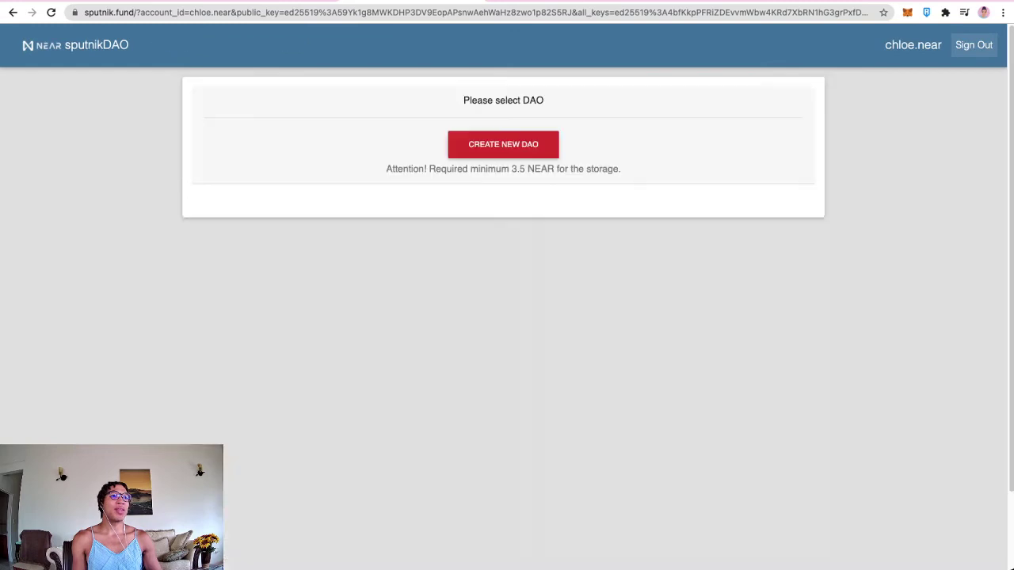
{"action": "left_click", "coordinate": [502, 143]}
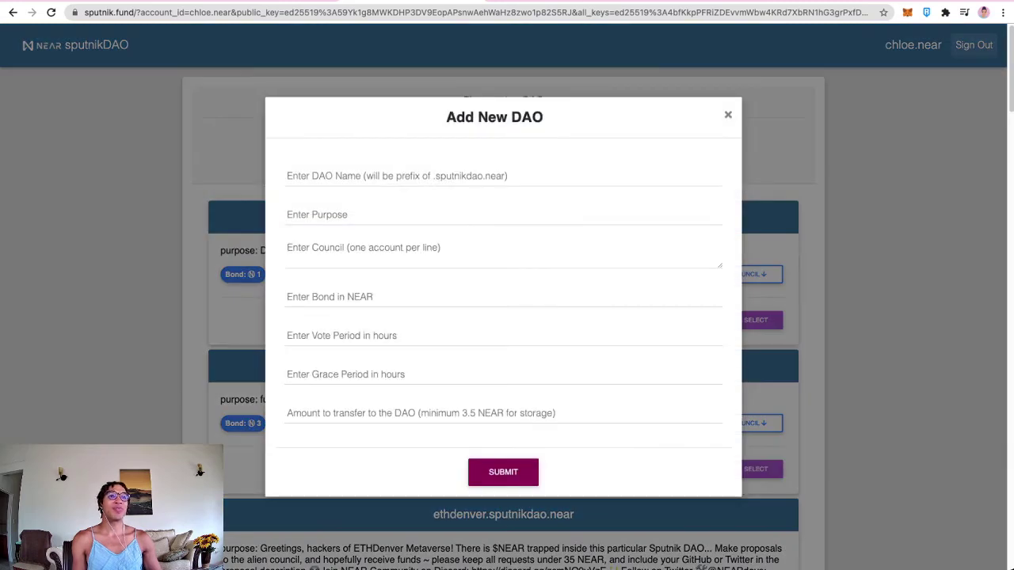
{"action": "left_click", "coordinate": [396, 175]}
{"action": "type", "text": "nxm-dao"}
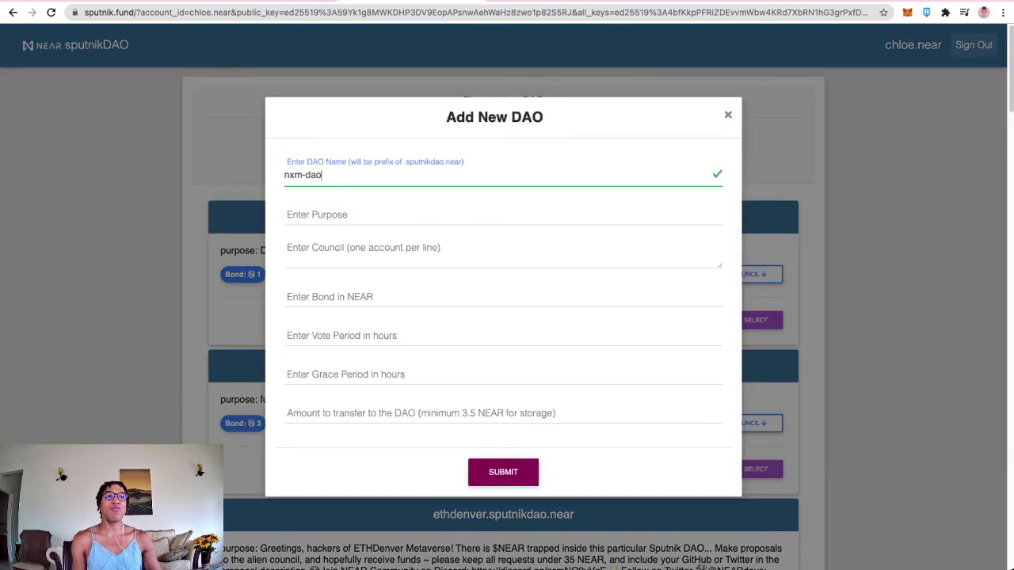
{"action": "left_click", "coordinate": [503, 214]}
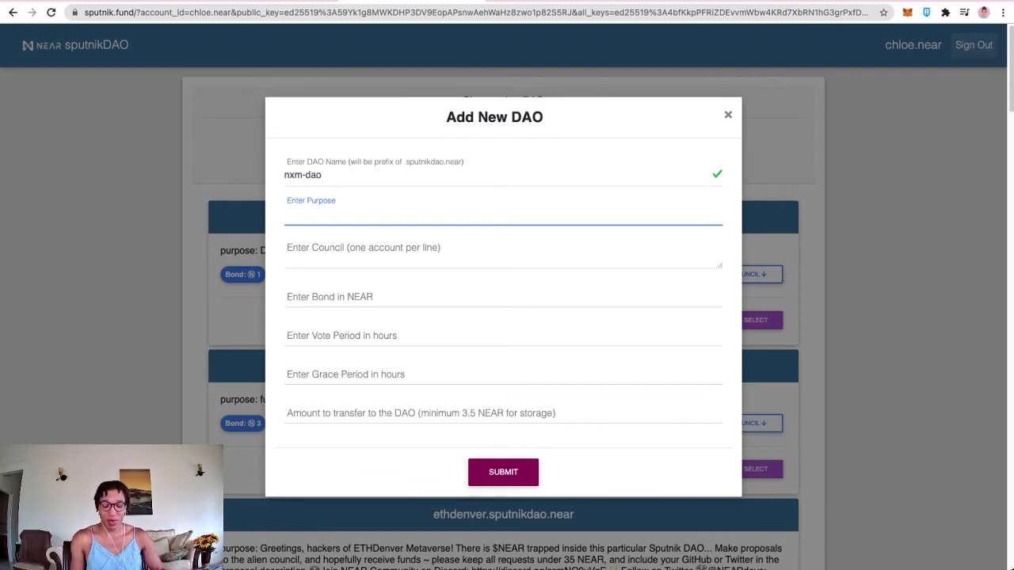
{"action": "key", "text": "ctrl+shift+Tab"}
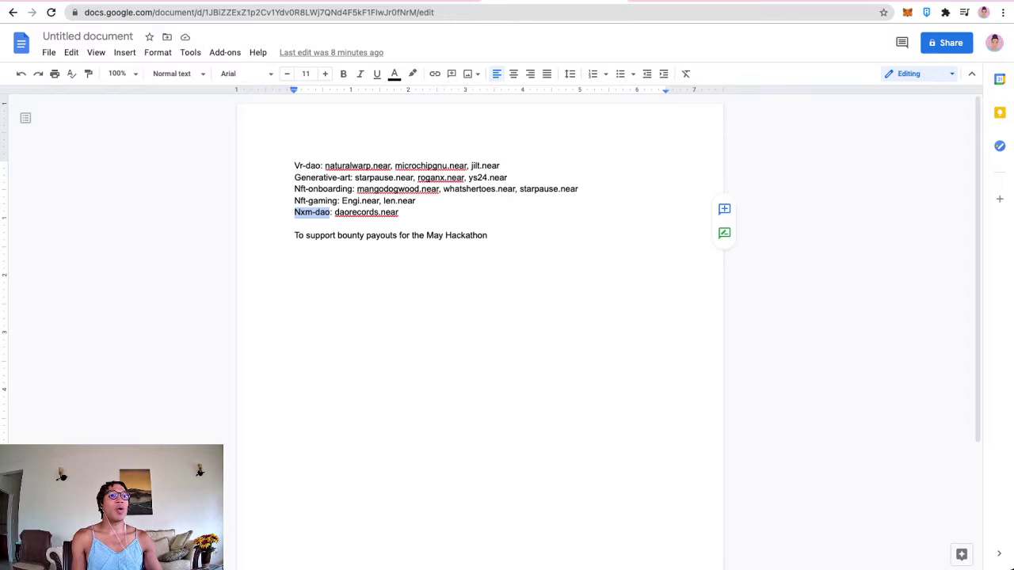
{"action": "triple_click", "coordinate": [433, 235]}
{"action": "key", "text": "ctrl+c"}
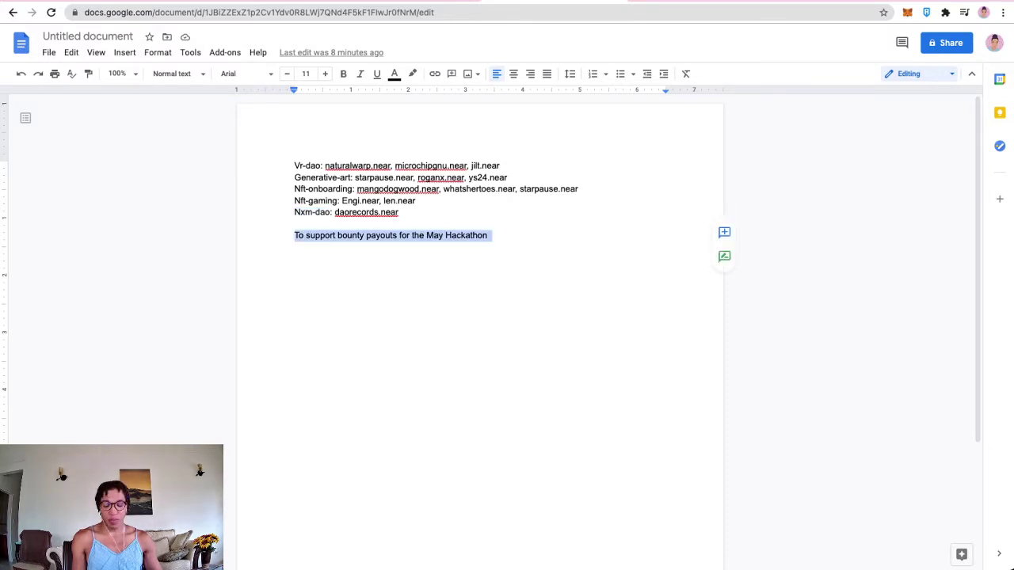
{"action": "key", "text": "ctrl+Tab"}
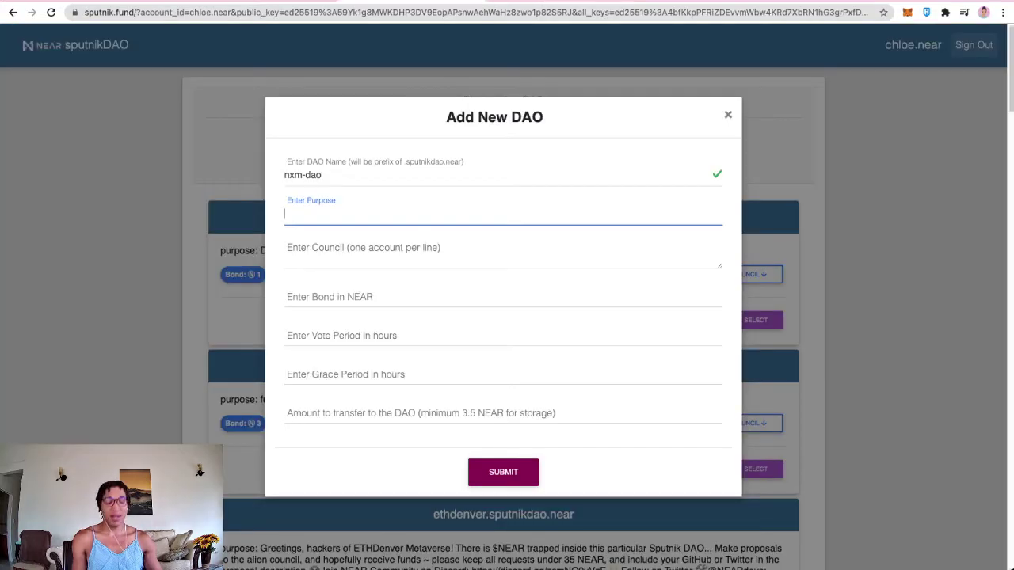
{"action": "key", "text": "ctrl+v"}
Step: Add daorecords.near as the single council account
{"action": "key", "text": "Tab"}
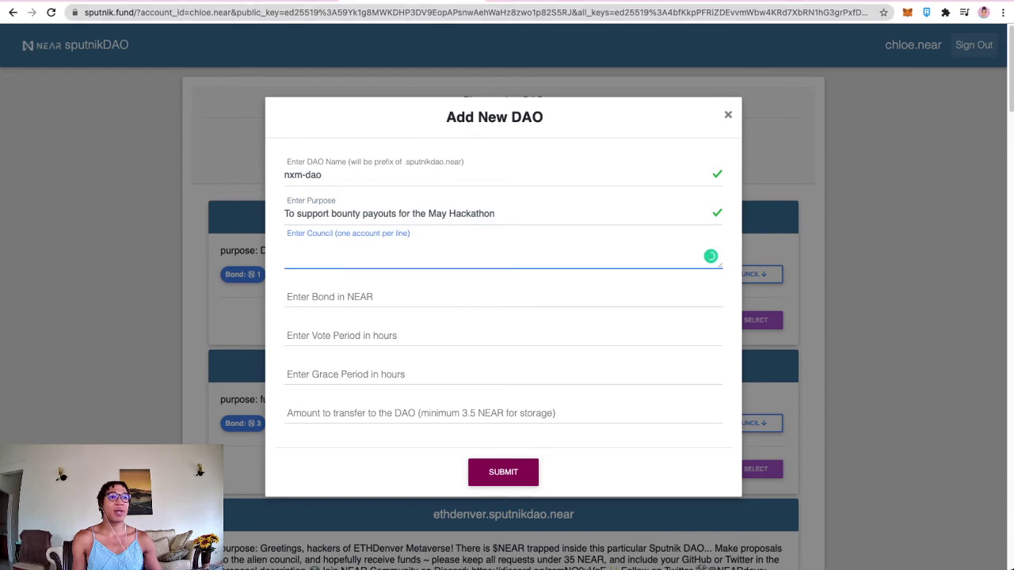
{"action": "key", "text": "ctrl+shift+Tab"}
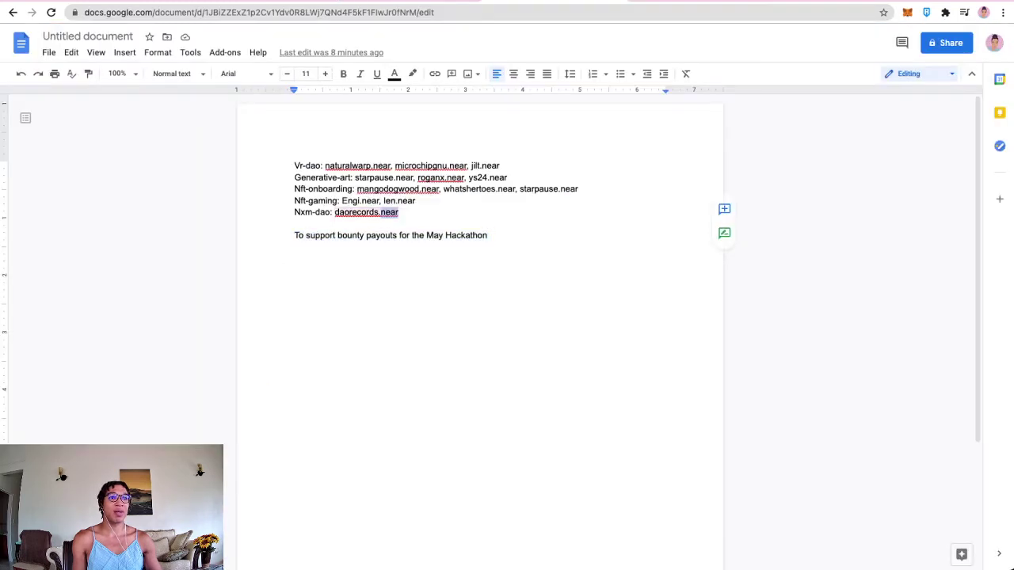
{"action": "left_click_drag", "start_coordinate": [398, 212], "coordinate": [334, 212]}
{"action": "key", "text": "ctrl+c"}
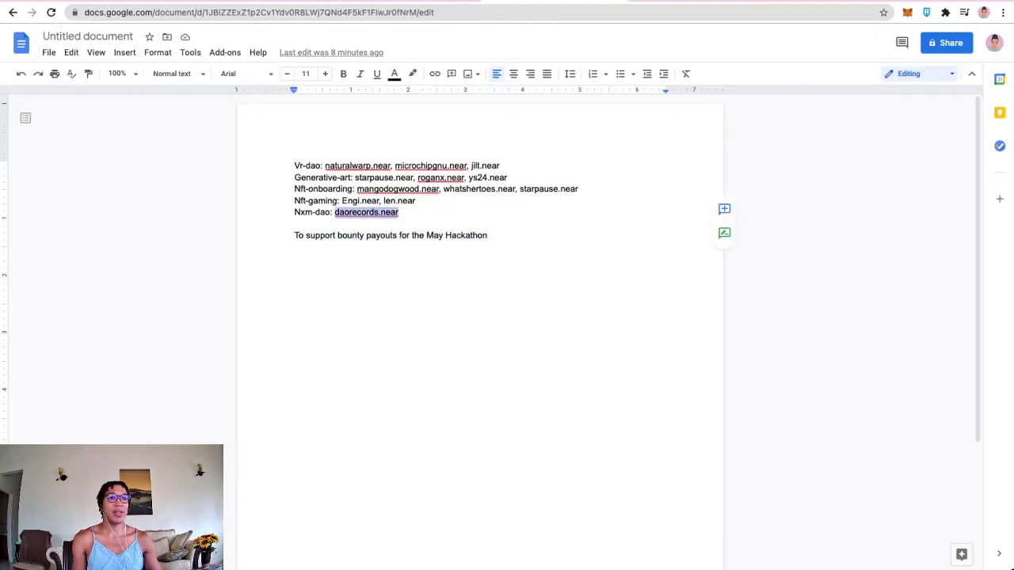
{"action": "key", "text": "ctrl+Tab"}
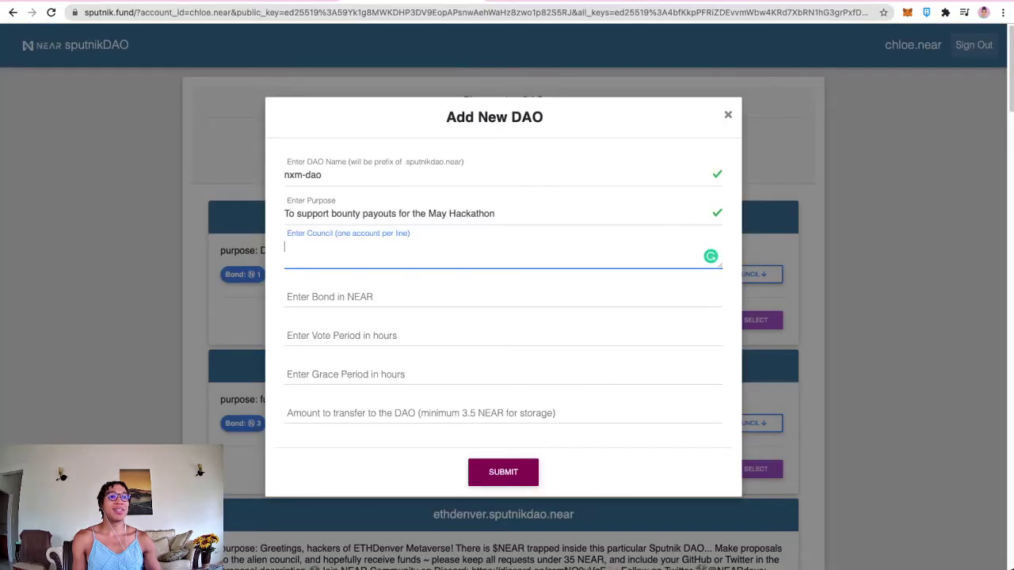
{"action": "key", "text": "ctrl+v"}
{"action": "key", "text": "Tab"}
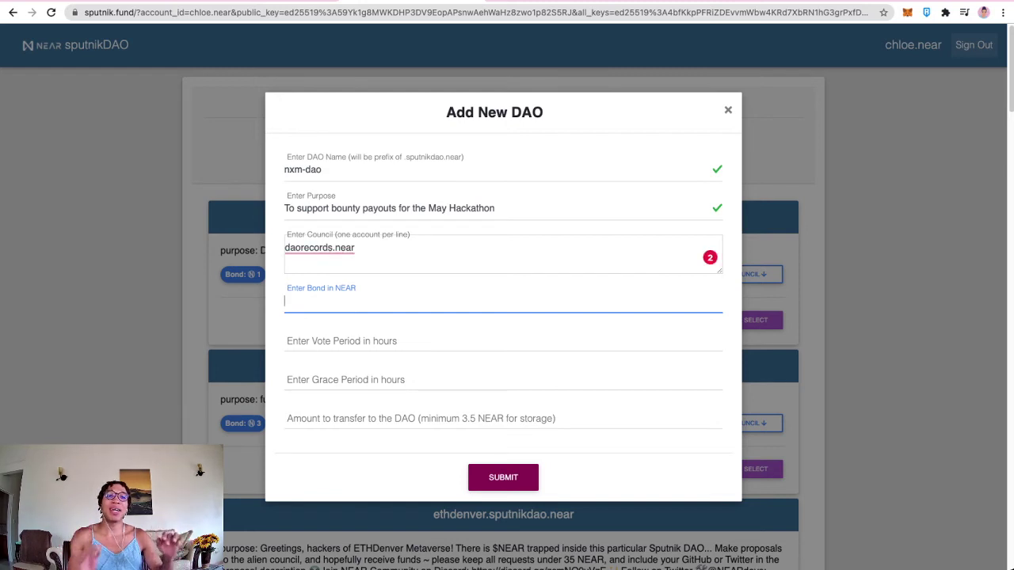
Step: Fill in nxm-dao's bond 0.1 NEAR, vote 72 hours, grace 12 hours and 10 NEAR amount
{"action": "type", "text": "0.1"}
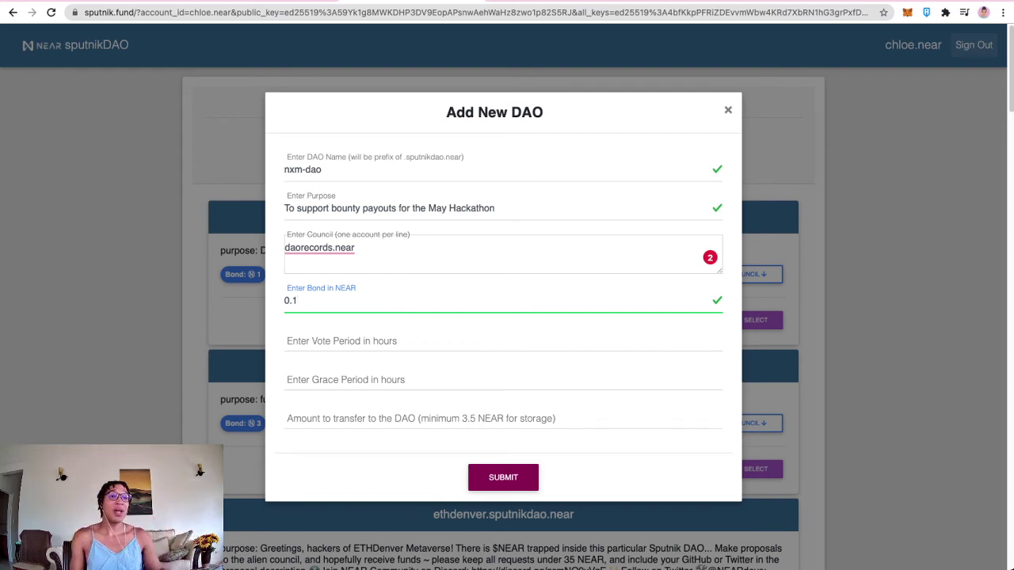
{"action": "left_click", "coordinate": [502, 341]}
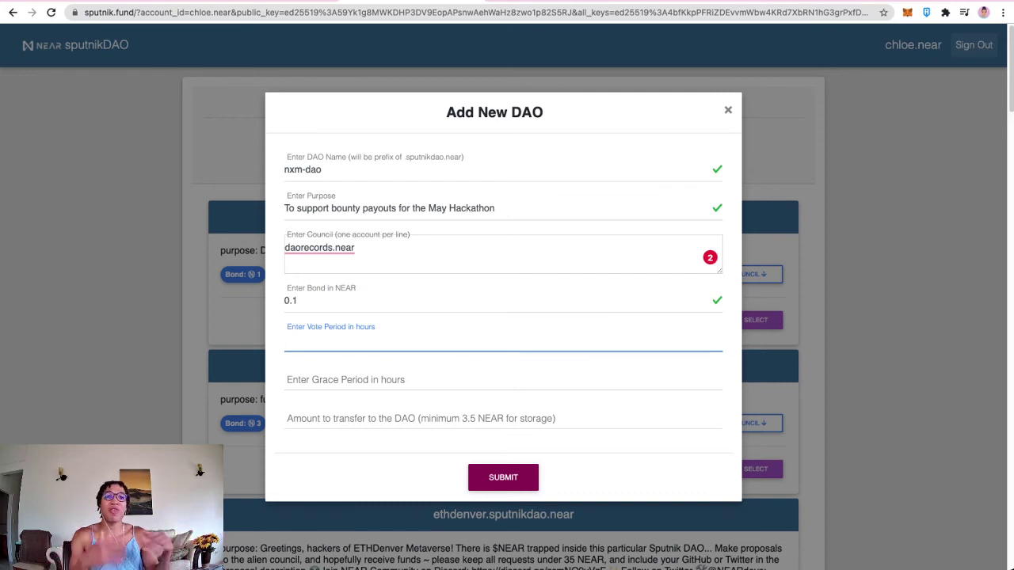
{"action": "type", "text": "72"}
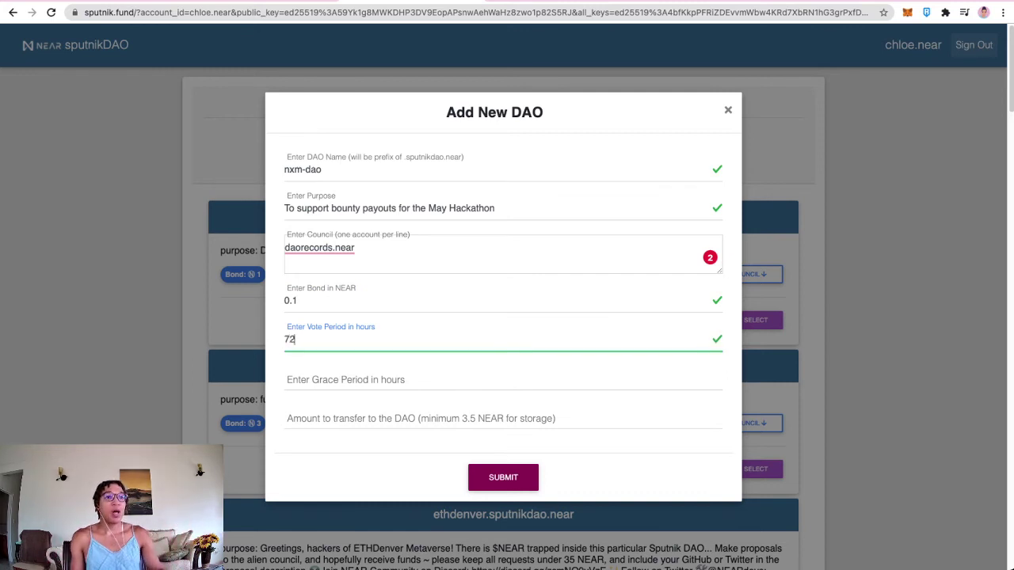
{"action": "key", "text": "Tab"}
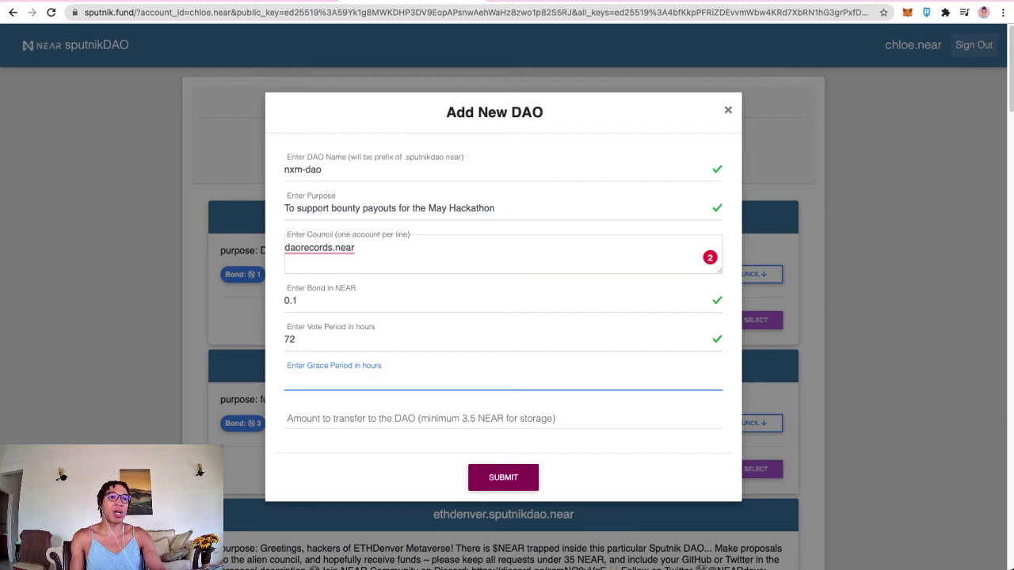
{"action": "type", "text": "12"}
{"action": "key", "text": "Tab"}
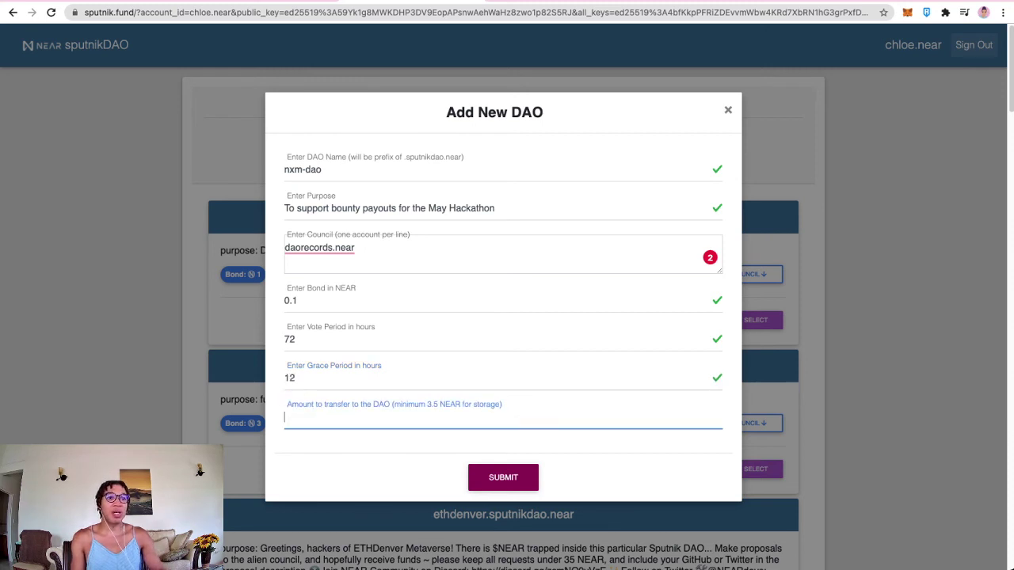
{"action": "type", "text": "10"}
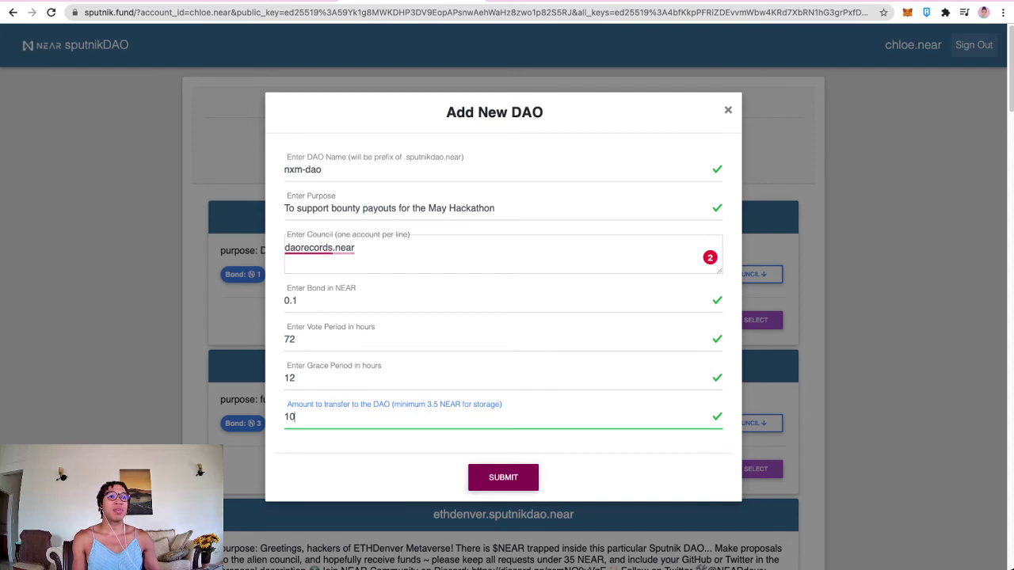
{"action": "mouse_move", "coordinate": [308, 248]}
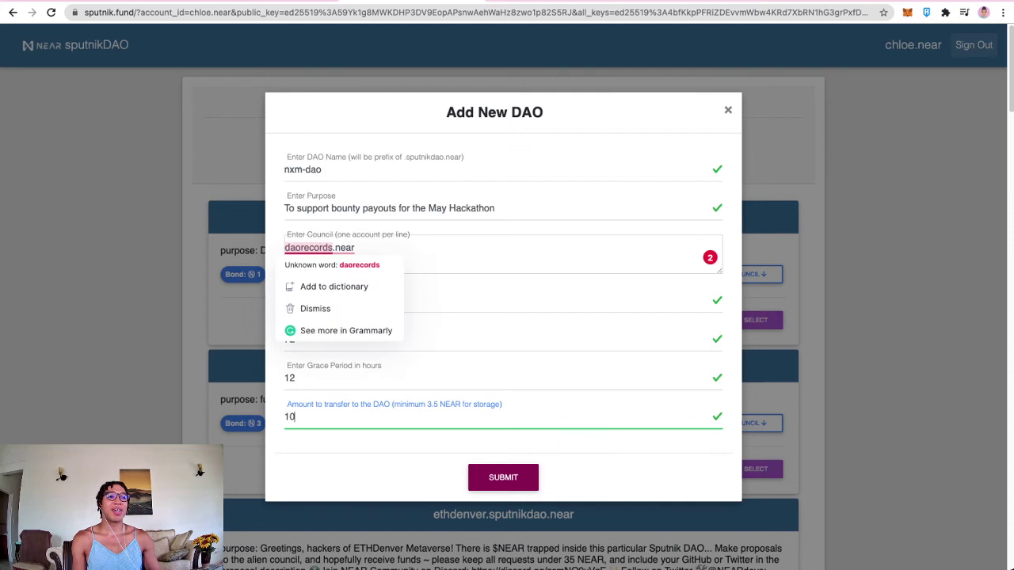
{"action": "left_click", "coordinate": [356, 248]}
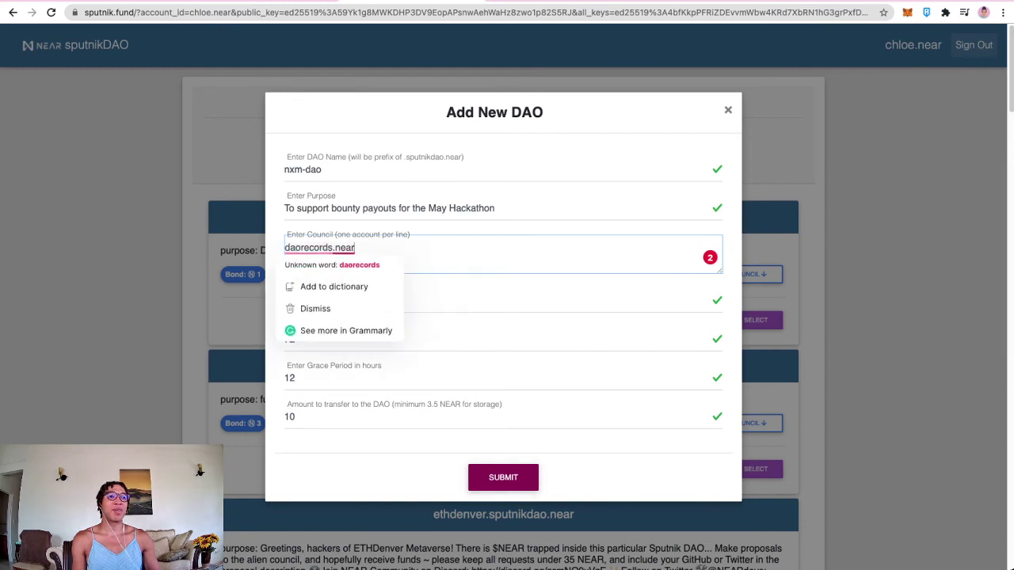
{"action": "key", "text": "shift+Left"}
{"action": "key", "text": "shift+Left"}
{"action": "key", "text": "shift+Left"}
{"action": "key", "text": "shift+Left"}
{"action": "key", "text": "shift+Left"}
{"action": "key", "text": "shift+Left"}
{"action": "key", "text": "shift+Left"}
{"action": "key", "text": "shift+Left"}
{"action": "key", "text": "shift+Left"}
{"action": "key", "text": "shift+Left"}
{"action": "key", "text": "shift+Left"}
{"action": "key", "text": "shift+Left"}
{"action": "key", "text": "shift+Left"}
{"action": "key", "text": "shift+Left"}
{"action": "key", "text": "shift+Left"}
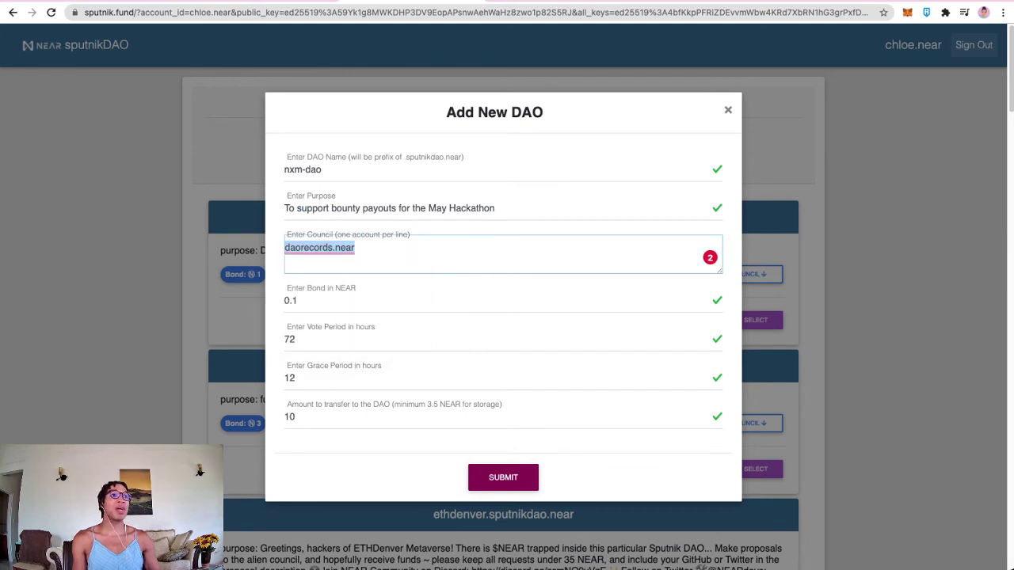
{"action": "key", "text": "ctrl+Tab"}
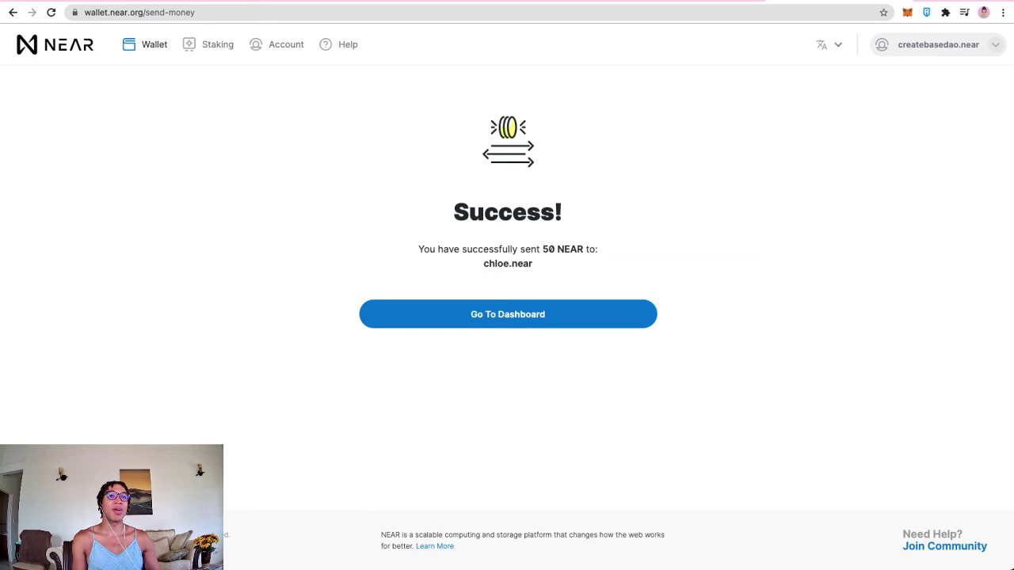
{"action": "left_click", "coordinate": [151, 45]}
{"action": "scroll", "coordinate": [507, 285], "scroll_direction": "down", "scroll_amount": 10}
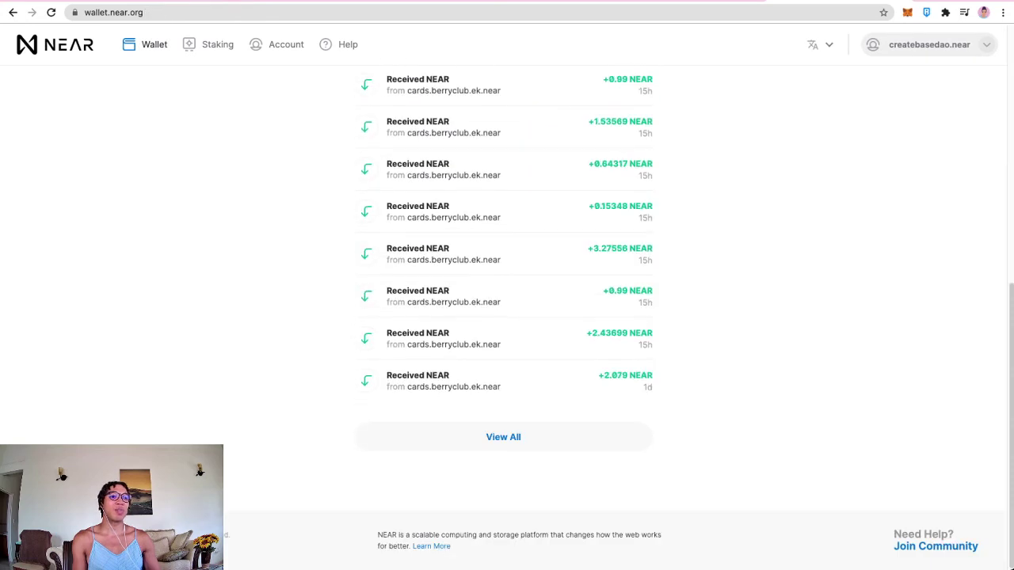
{"action": "left_click", "coordinate": [503, 436]}
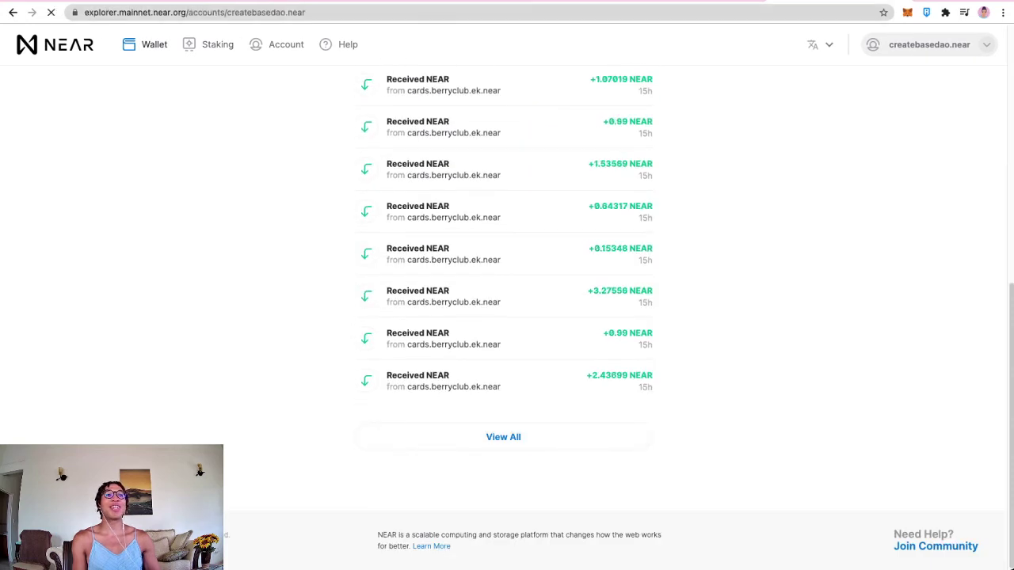
{"action": "left_click", "coordinate": [306, 12]}
{"action": "left_click_drag", "start_coordinate": [306, 12], "coordinate": [227, 12]}
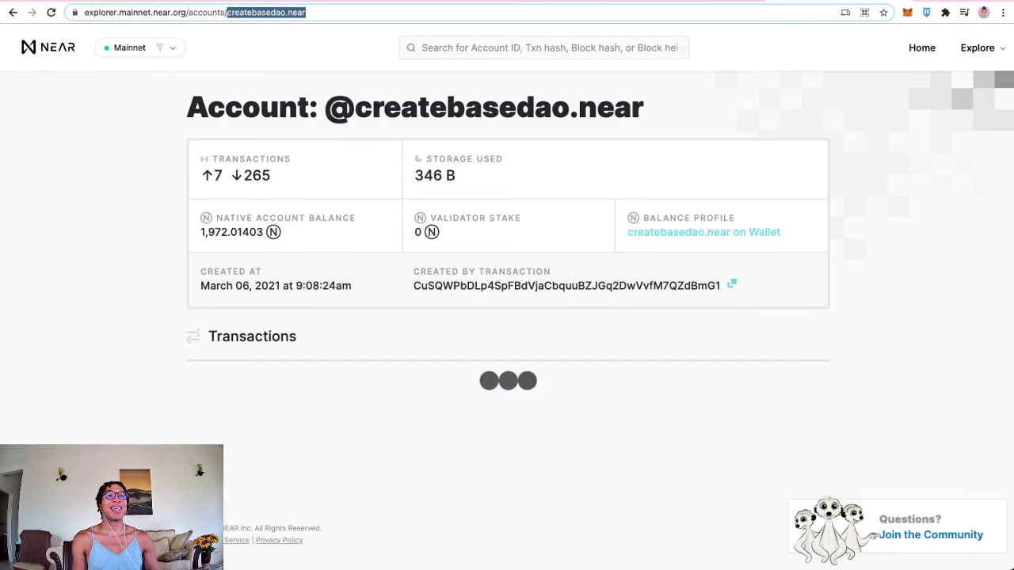
{"action": "type", "text": "daorecords.near"}
{"action": "key", "text": "Return"}
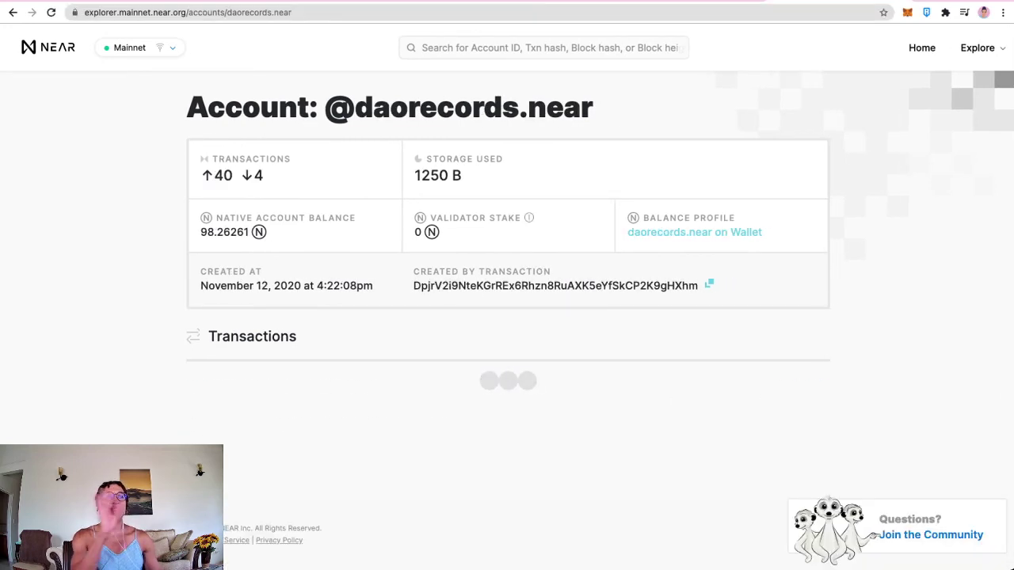
{"action": "key", "text": "ctrl+Tab"}
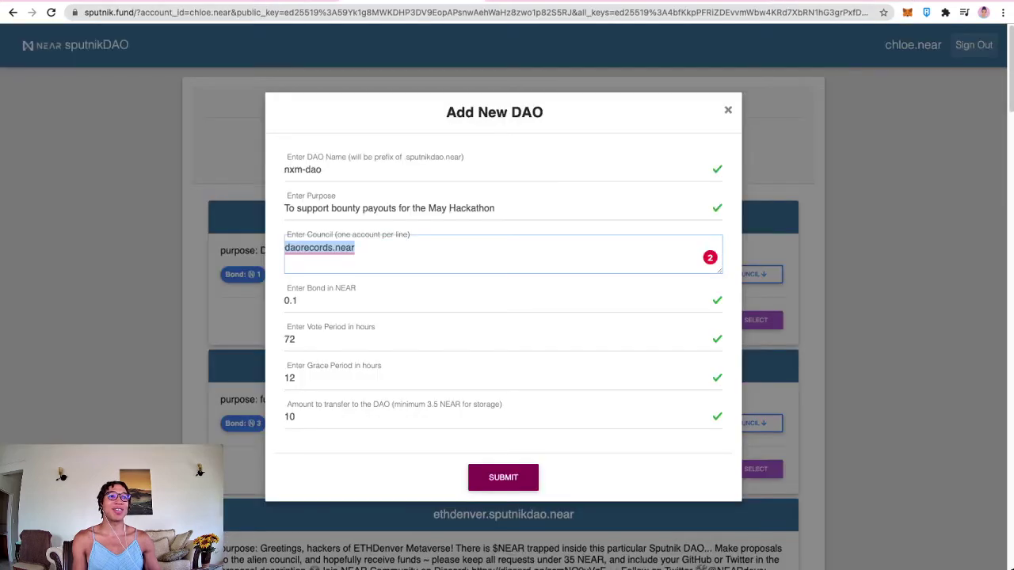
Step: Submit nxm-dao and allow its 10 NEAR transfer in NEAR Wallet
{"action": "left_click", "coordinate": [503, 477]}
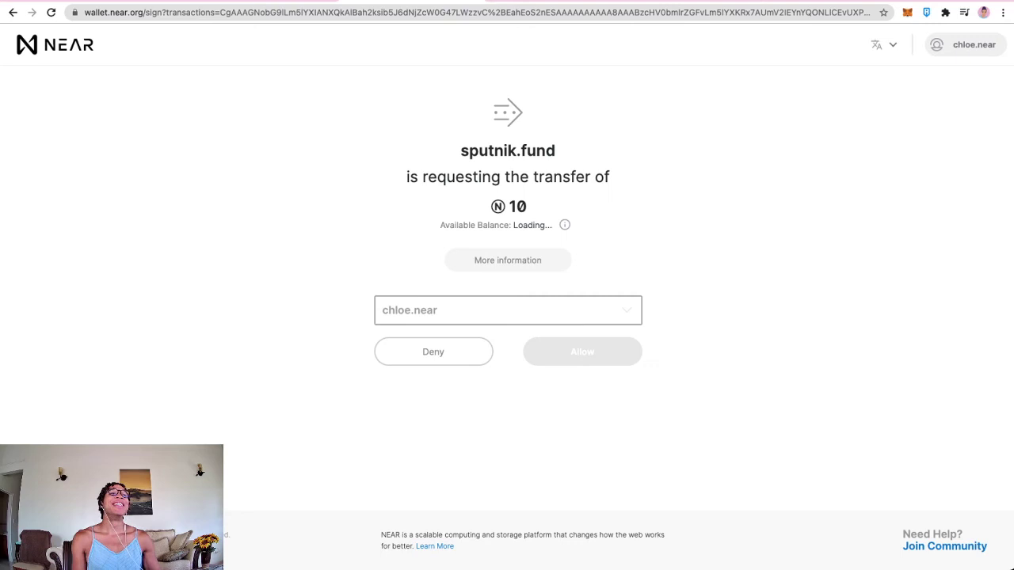
{"action": "left_click", "coordinate": [582, 352]}
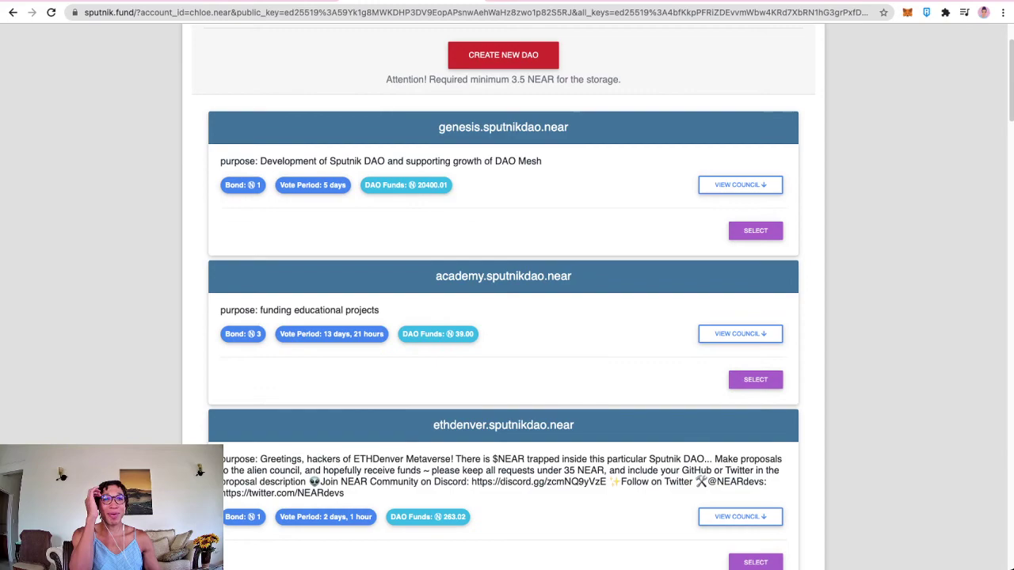
Step: Highlight the vr-dao, generative-art, nft-onboarding, nft-gaming and nxm-dao entries, each funded with 10 NEAR
{"action": "scroll", "coordinate": [503, 317], "scroll_direction": "down", "scroll_amount": 5}
{"action": "scroll", "coordinate": [503, 317], "scroll_direction": "down", "scroll_amount": 20}
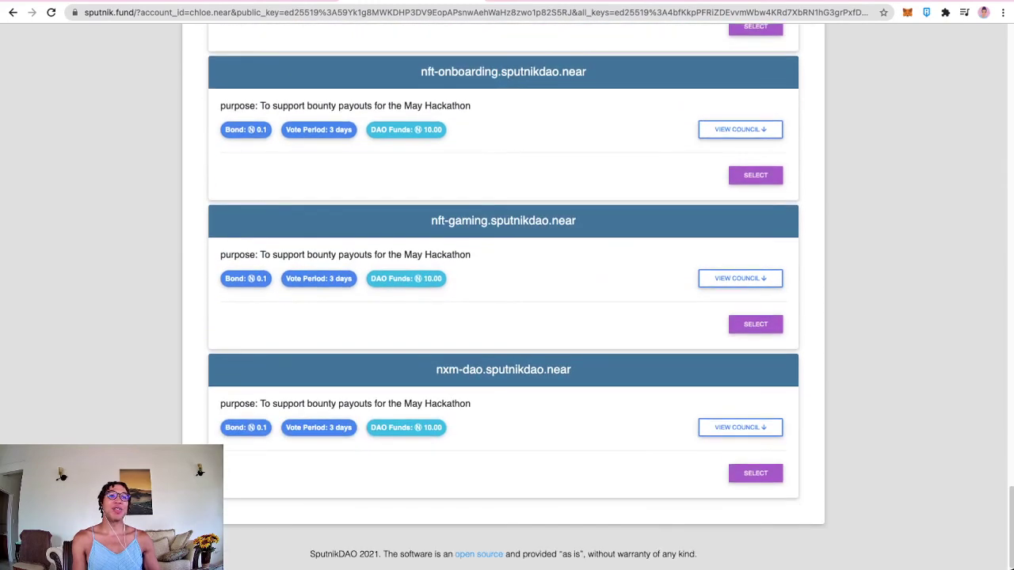
{"action": "scroll", "coordinate": [503, 316], "scroll_direction": "up", "scroll_amount": 5}
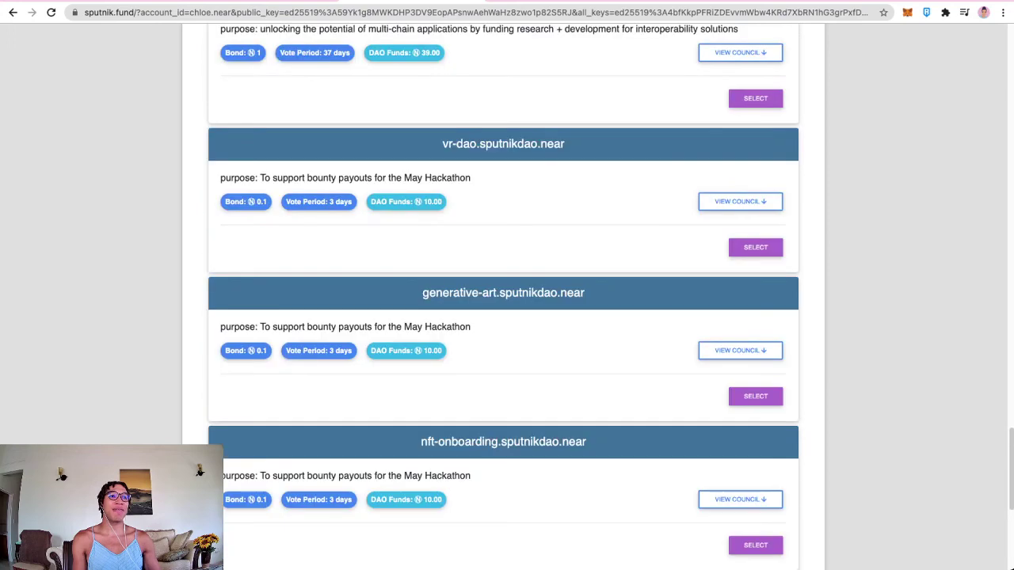
{"action": "left_click_drag", "start_coordinate": [442, 143], "coordinate": [563, 143]}
{"action": "scroll", "coordinate": [503, 317], "scroll_direction": "down", "scroll_amount": 1}
{"action": "left_click_drag", "start_coordinate": [436, 188], "coordinate": [506, 188]}
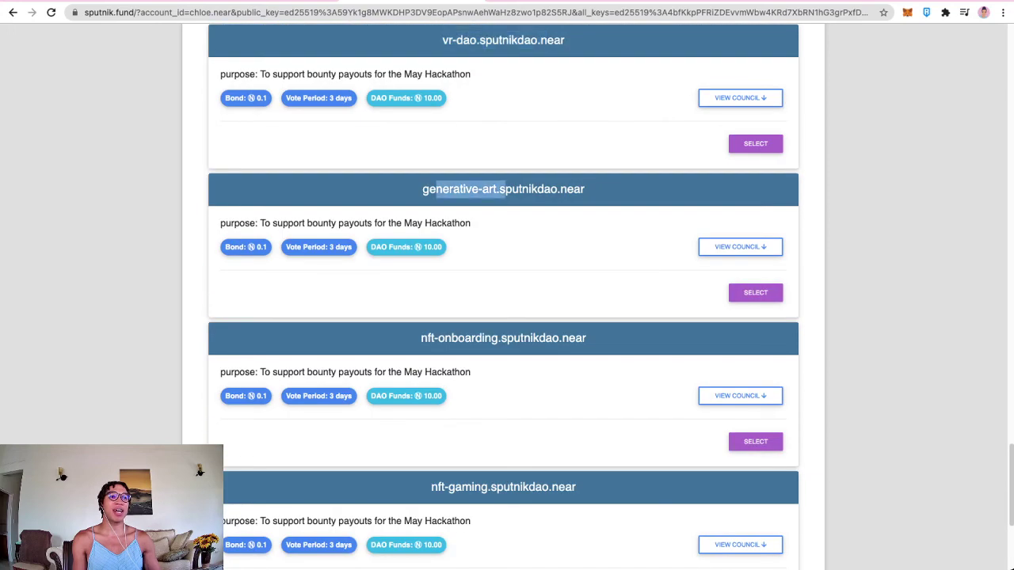
{"action": "left_click_drag", "start_coordinate": [422, 337], "coordinate": [483, 337]}
{"action": "scroll", "coordinate": [483, 338], "scroll_direction": "down", "scroll_amount": 1}
{"action": "left_click_drag", "start_coordinate": [431, 394], "coordinate": [497, 394]}
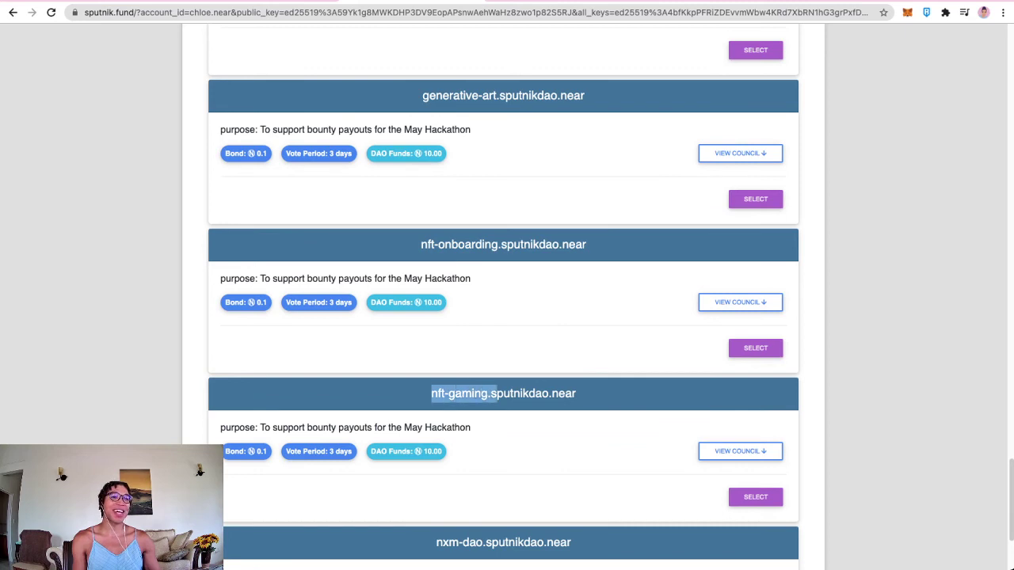
{"action": "scroll", "coordinate": [497, 394], "scroll_direction": "down", "scroll_amount": 2}
{"action": "left_click_drag", "start_coordinate": [436, 369], "coordinate": [483, 369]}
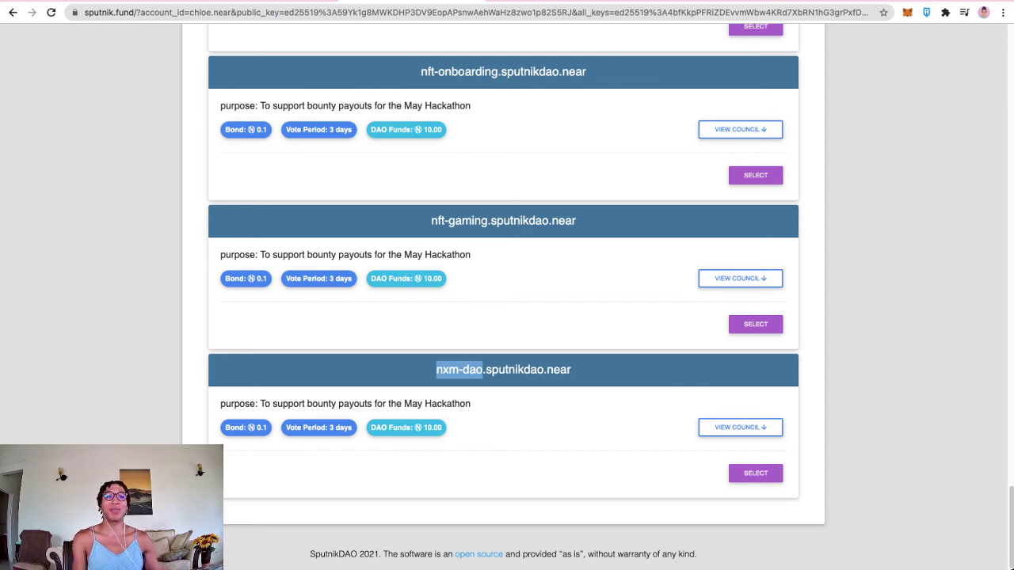
Step: Return to the browser and scroll back up to the createbase DAO card
{"action": "key", "text": "super+Tab"}
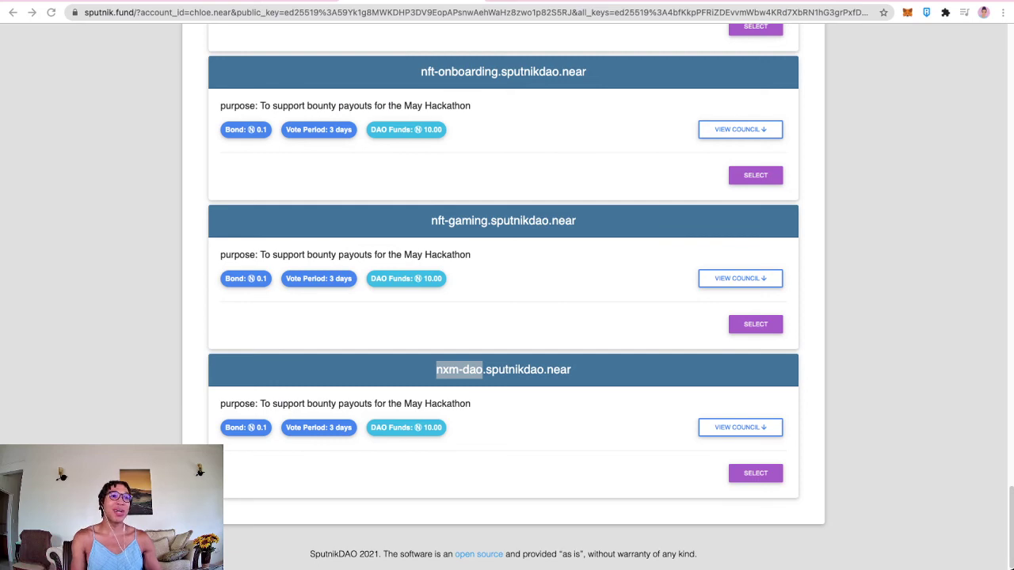
{"action": "key", "text": "super+Tab"}
{"action": "scroll", "coordinate": [503, 317], "scroll_direction": "up", "scroll_amount": 2}
{"action": "scroll", "coordinate": [503, 317], "scroll_direction": "up", "scroll_amount": 10}
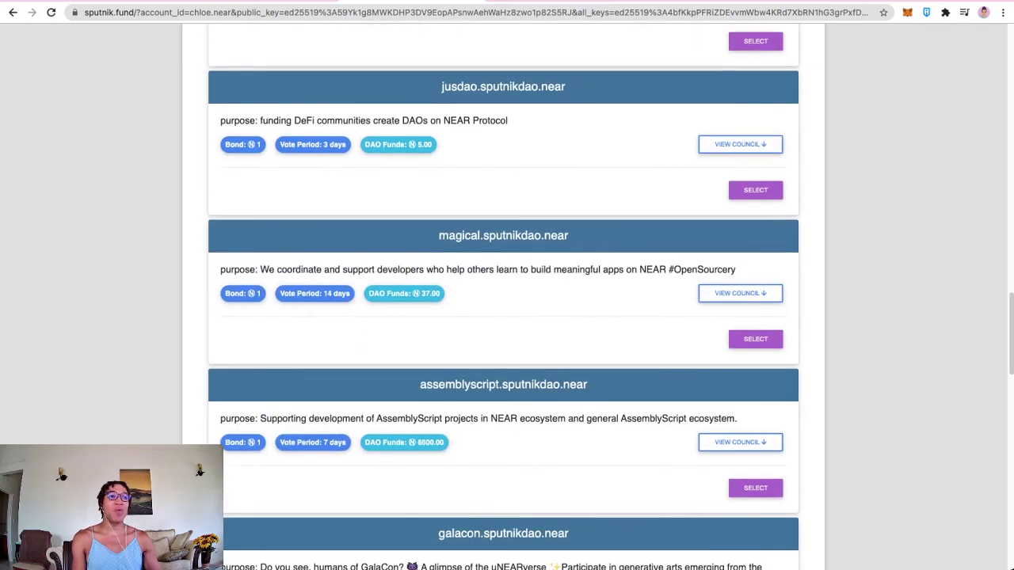
{"action": "scroll", "coordinate": [502, 317], "scroll_direction": "up", "scroll_amount": 15}
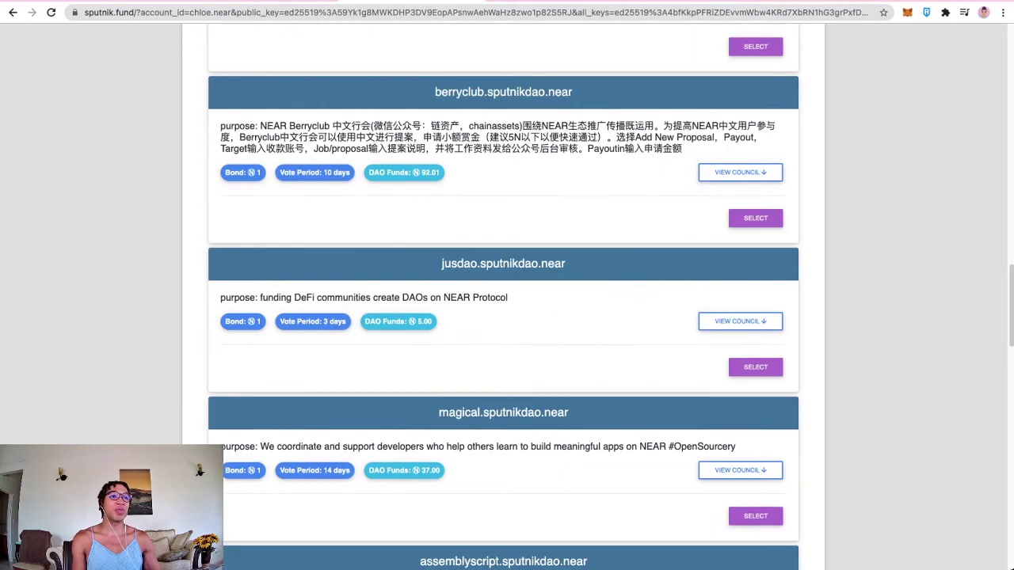
{"action": "scroll", "coordinate": [503, 317], "scroll_direction": "up", "scroll_amount": 3}
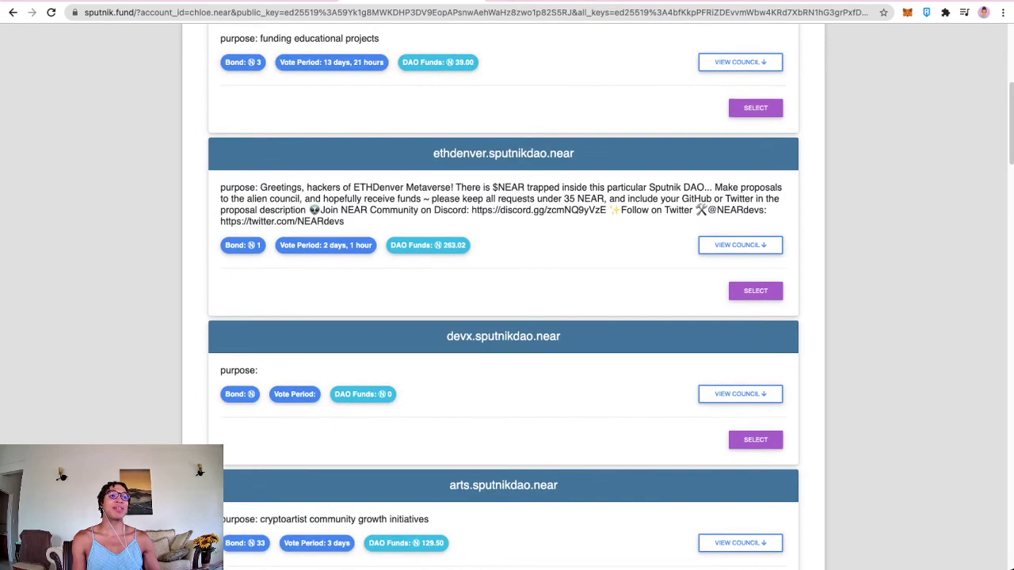
{"action": "scroll", "coordinate": [503, 317], "scroll_direction": "down", "scroll_amount": 5}
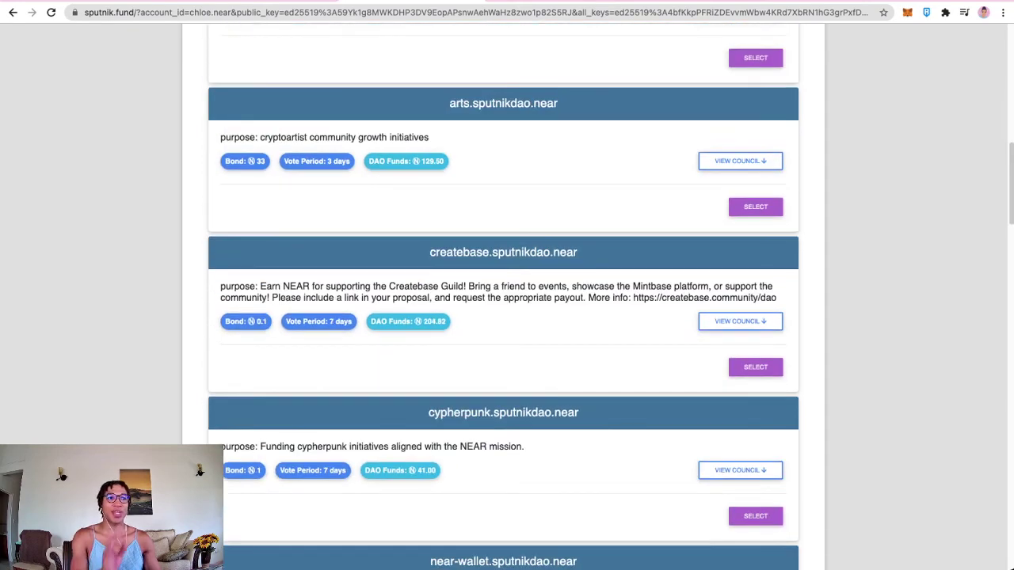
Step: Open the createbase DAO, start a new proposal and enter your NEAR account as target
{"action": "left_click", "coordinate": [756, 367]}
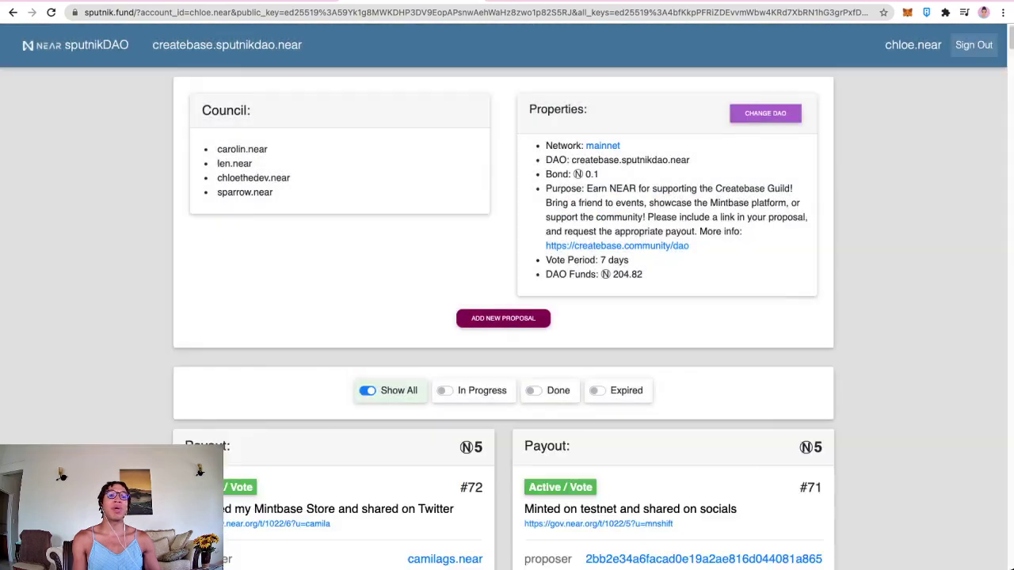
{"action": "left_click", "coordinate": [502, 317]}
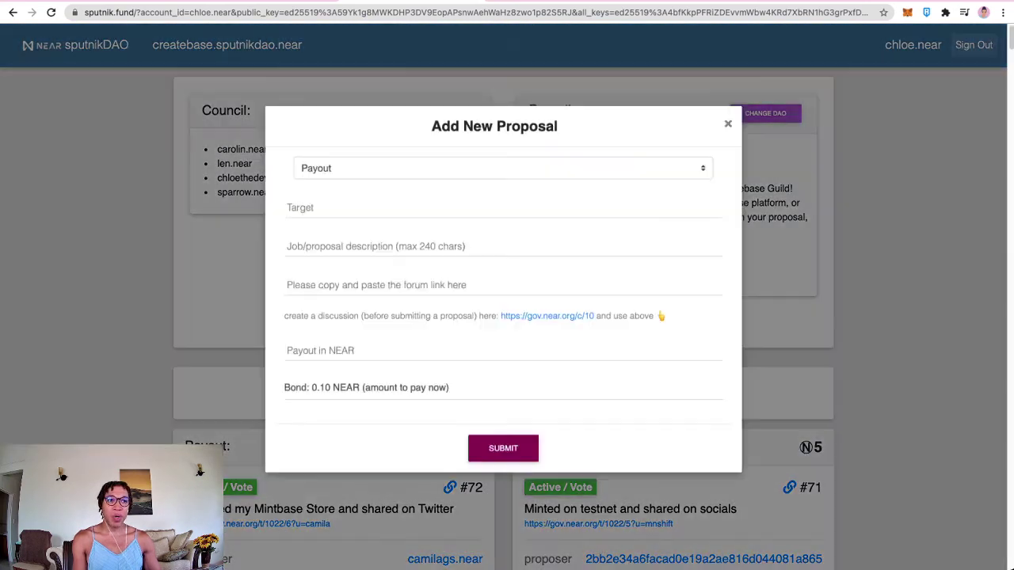
{"action": "left_click", "coordinate": [504, 215]}
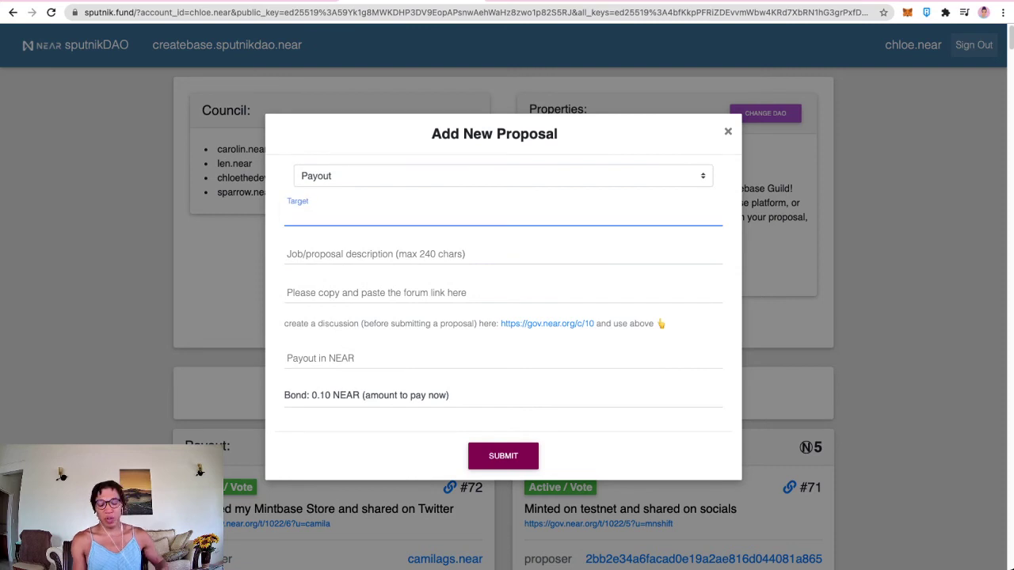
{"action": "type", "text": "chloe.near"}
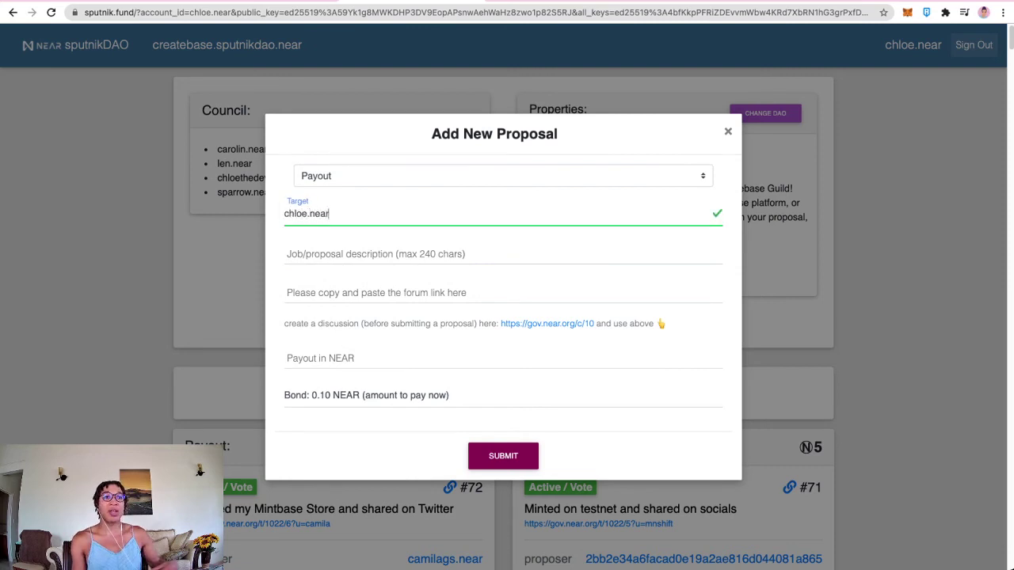
Step: Write the description 'I did the hackathon ideation bounty for this DAO', correcting the 'ldid a' typo
{"action": "left_click", "coordinate": [504, 254]}
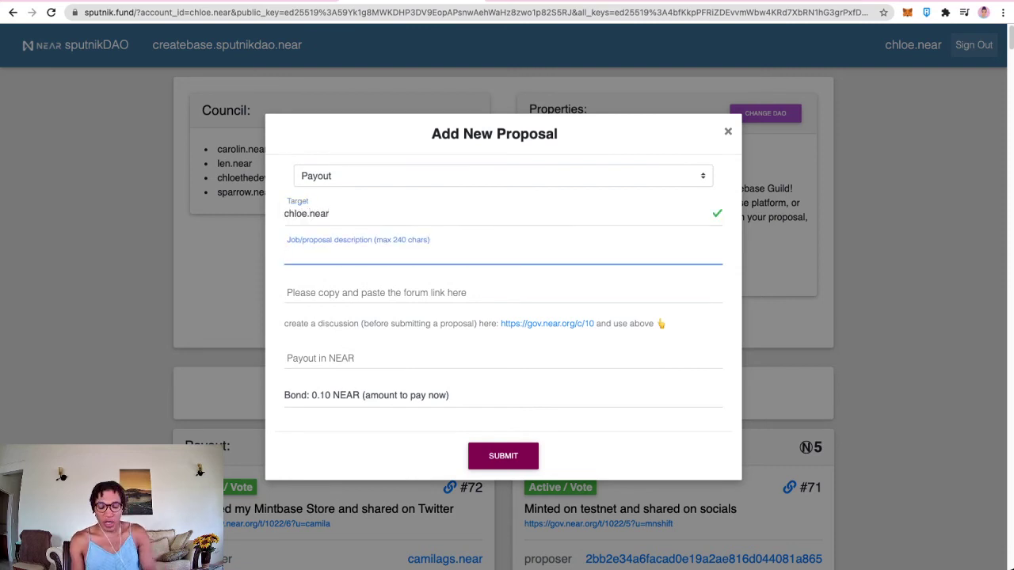
{"action": "type", "text": "I ldid a"}
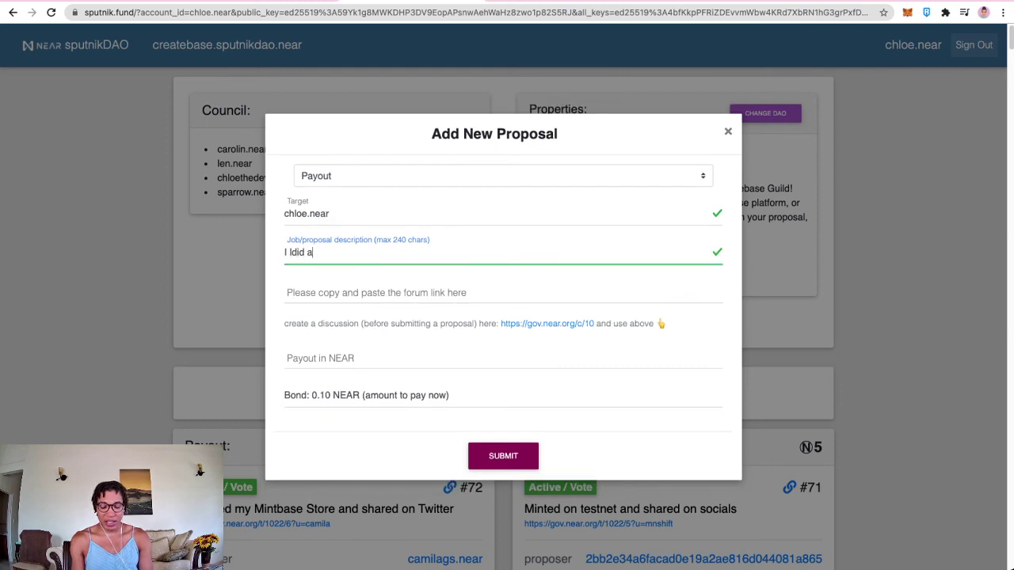
{"action": "type", "text": " hackathon id"}
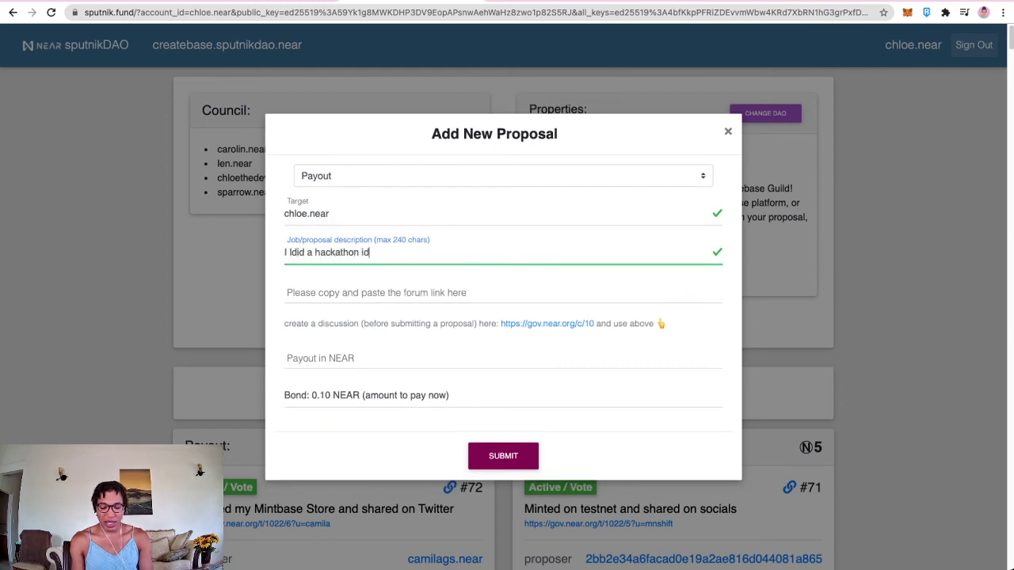
{"action": "type", "text": "eation bou"}
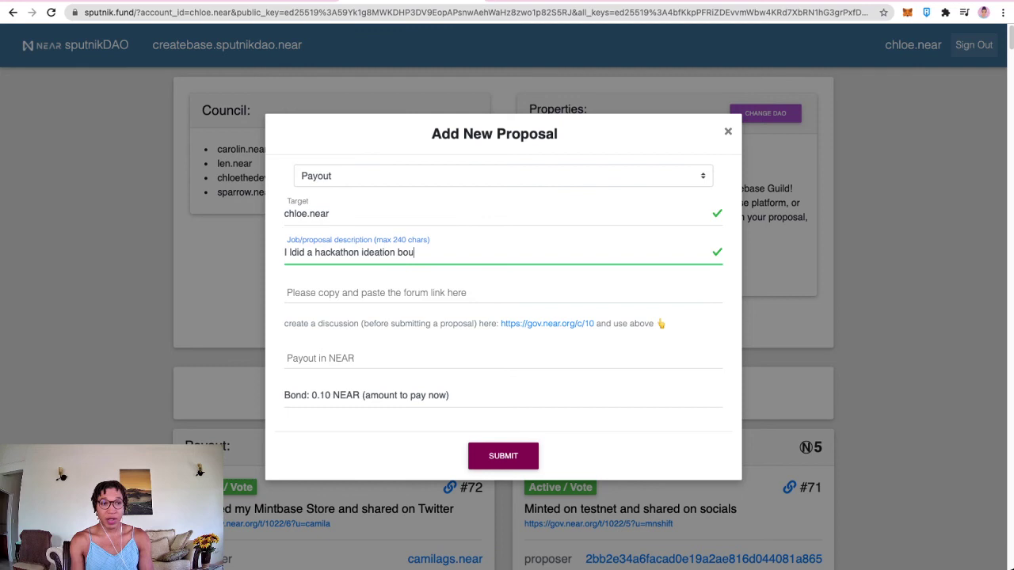
{"action": "type", "text": "nty"}
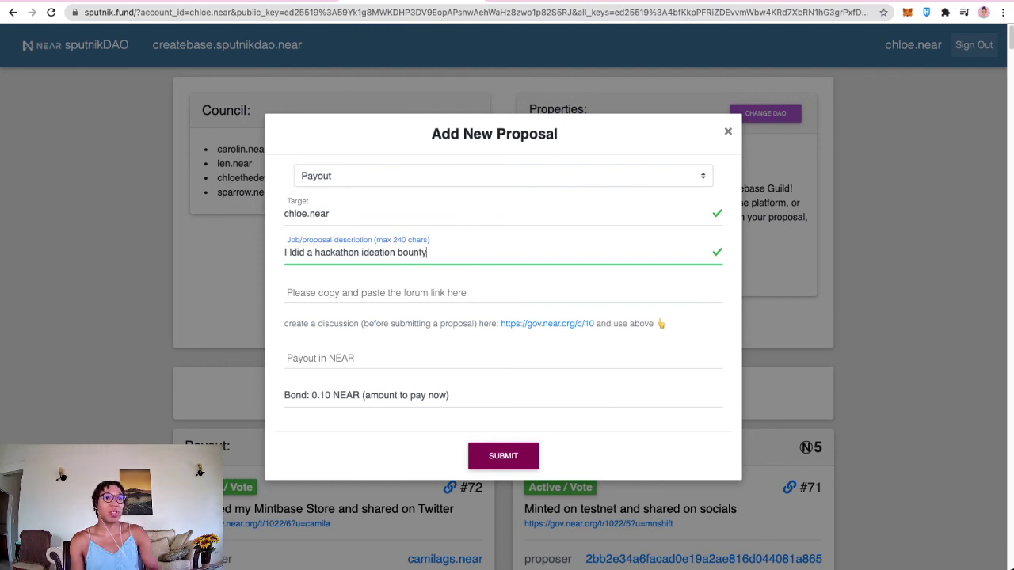
{"action": "left_click_drag", "start_coordinate": [313, 252], "coordinate": [290, 252]}
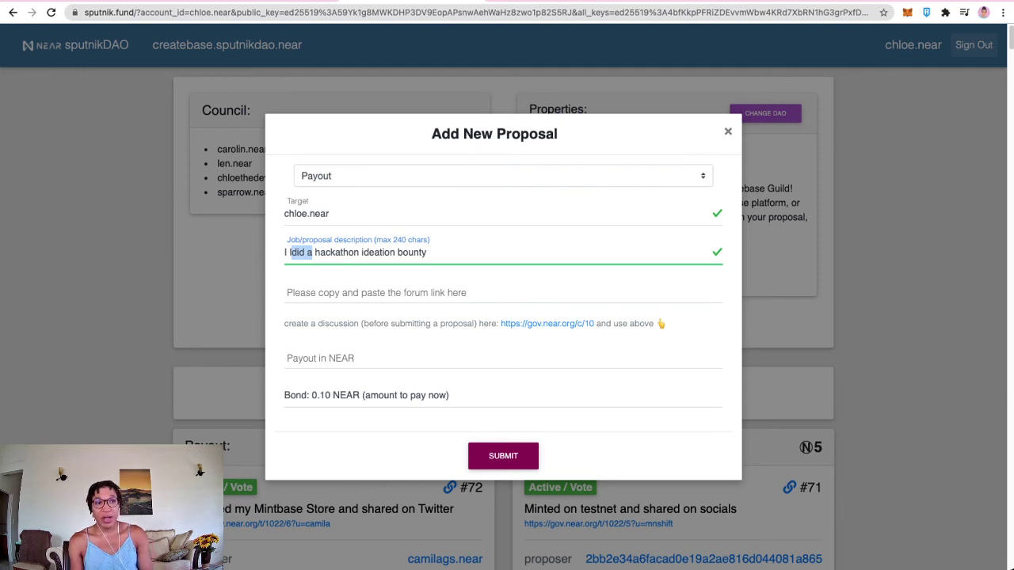
{"action": "key", "text": "BackSpace"}
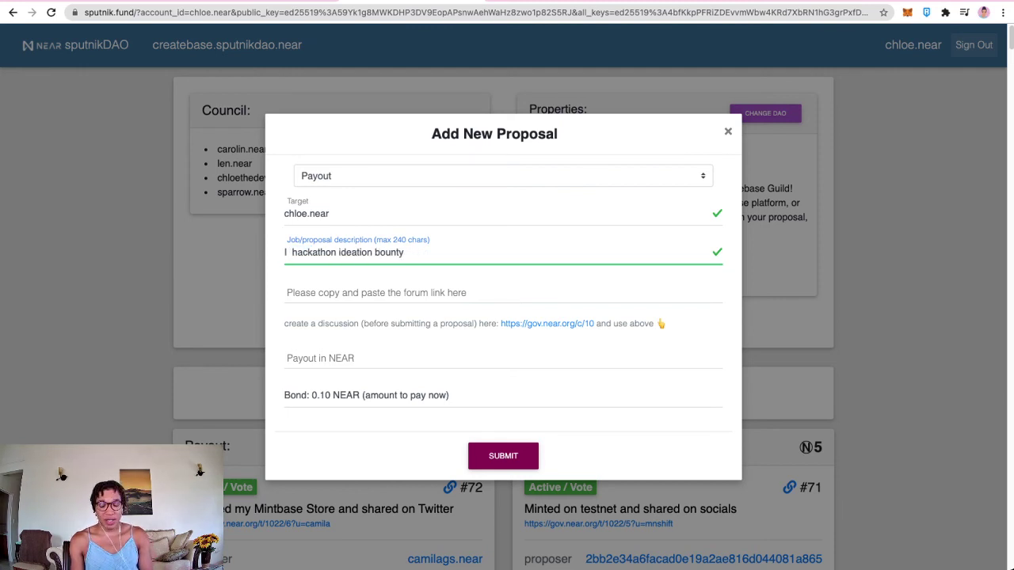
{"action": "type", "text": "did the"}
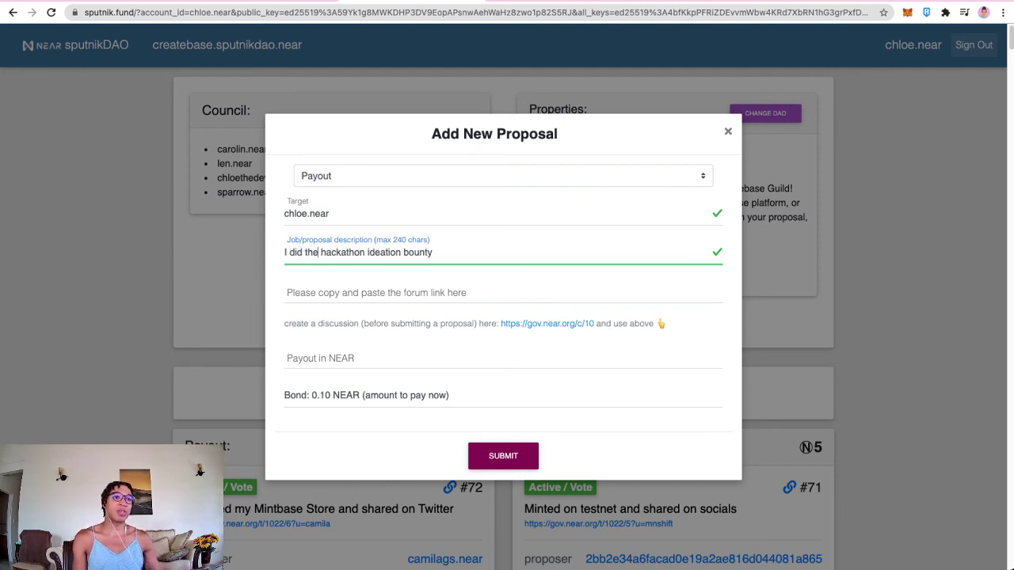
{"action": "left_click", "coordinate": [432, 252]}
{"action": "type", "text": "for this"}
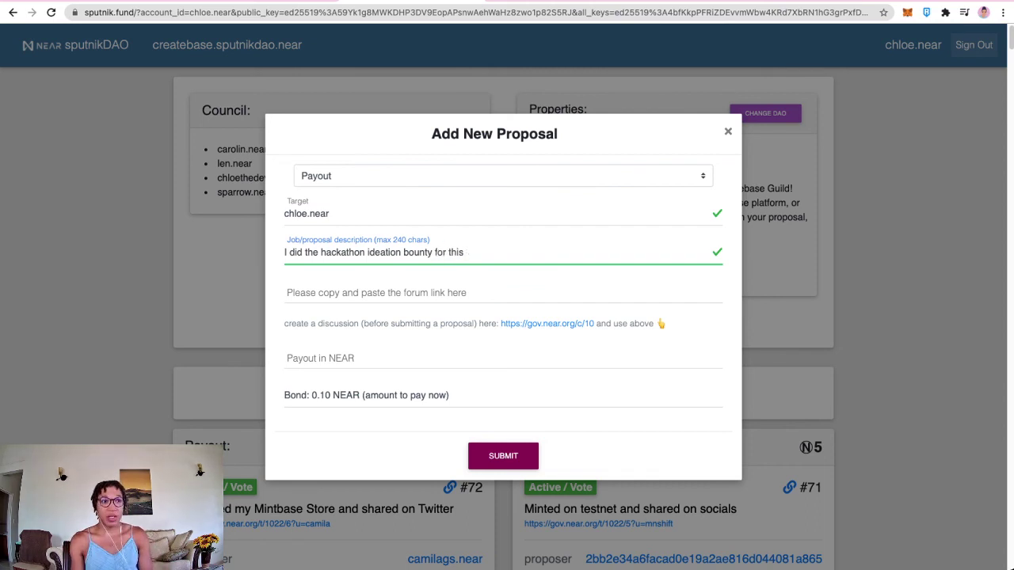
{"action": "type", "text": " DAO"}
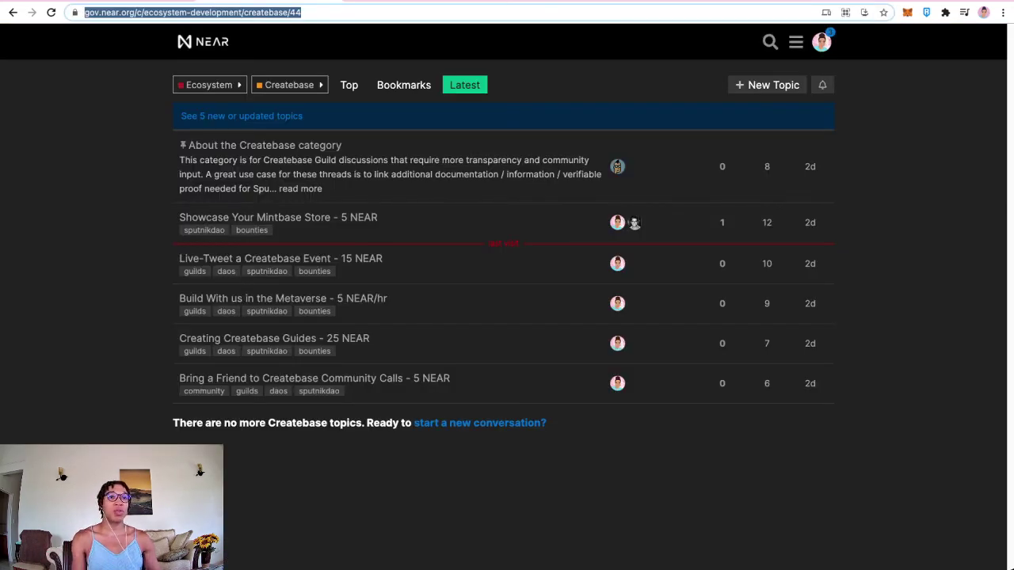
Step: Read the steps list of the 'Showcase Your Mintbase Store - 5 NEAR' bounty, then return to sputnik.fund
{"action": "left_click_drag", "start_coordinate": [187, 145], "coordinate": [376, 175]}
{"action": "left_click", "coordinate": [278, 217]}
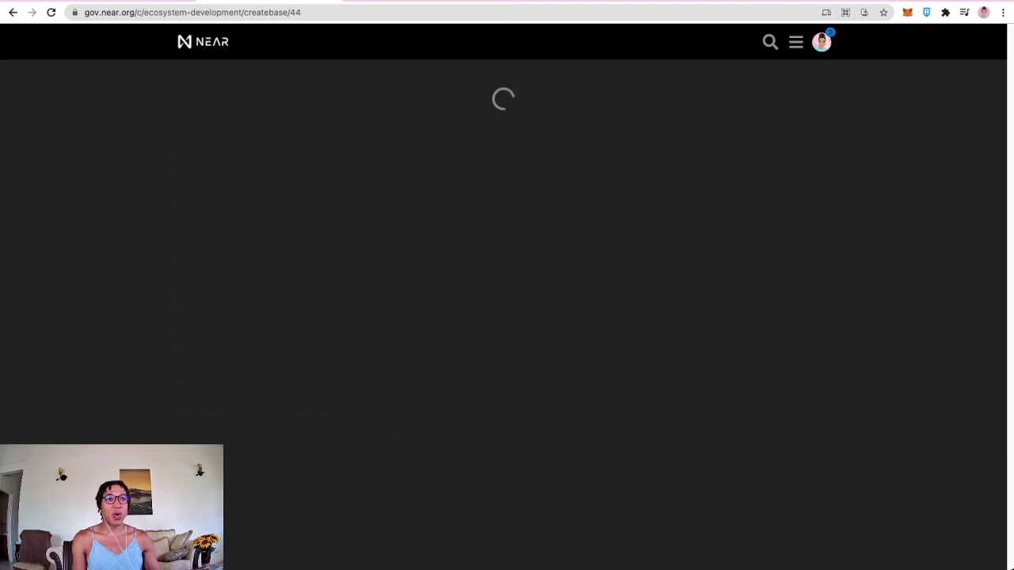
{"action": "scroll", "coordinate": [412, 317], "scroll_direction": "up", "scroll_amount": 3}
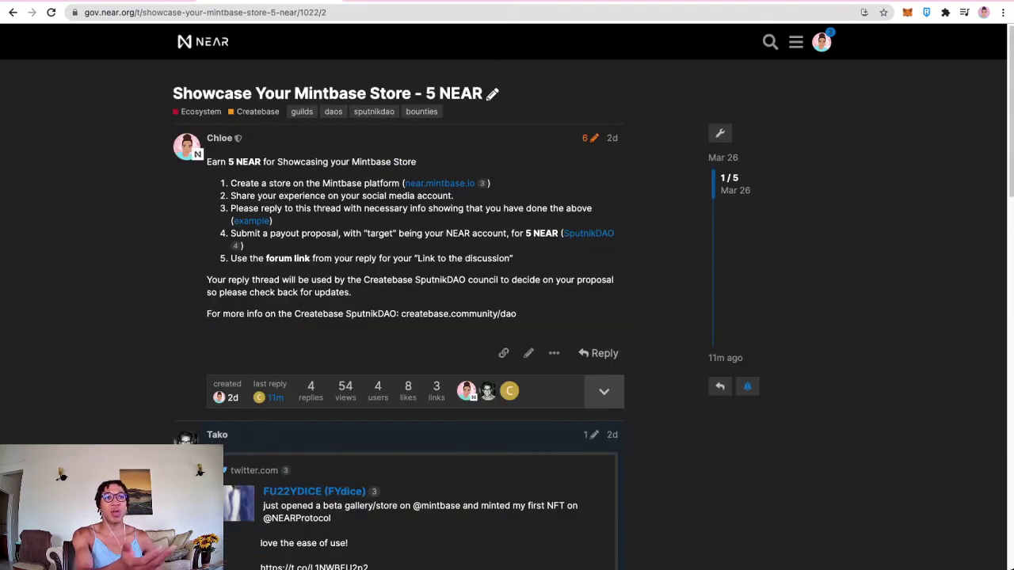
{"action": "left_click_drag", "start_coordinate": [247, 183], "coordinate": [242, 246]}
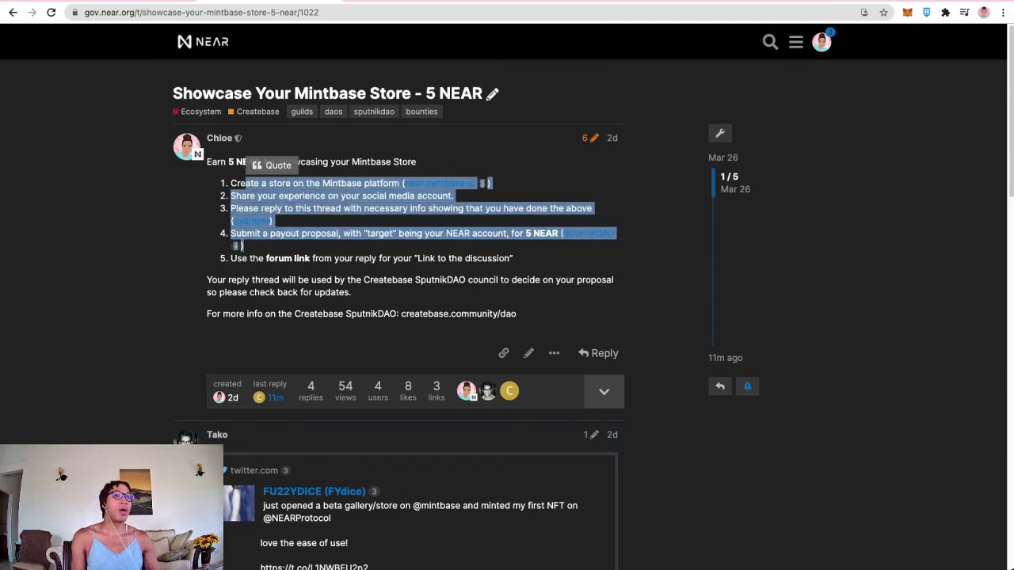
{"action": "key", "text": "ctrl+Tab"}
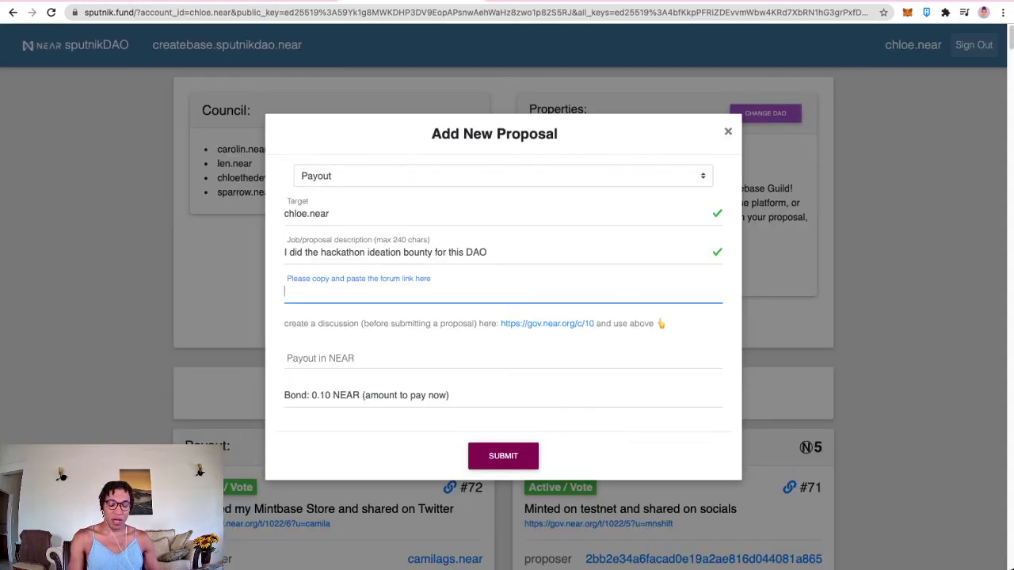
Step: Compare the payout form's amount field against the forum bounty instructions
{"action": "left_click", "coordinate": [503, 358]}
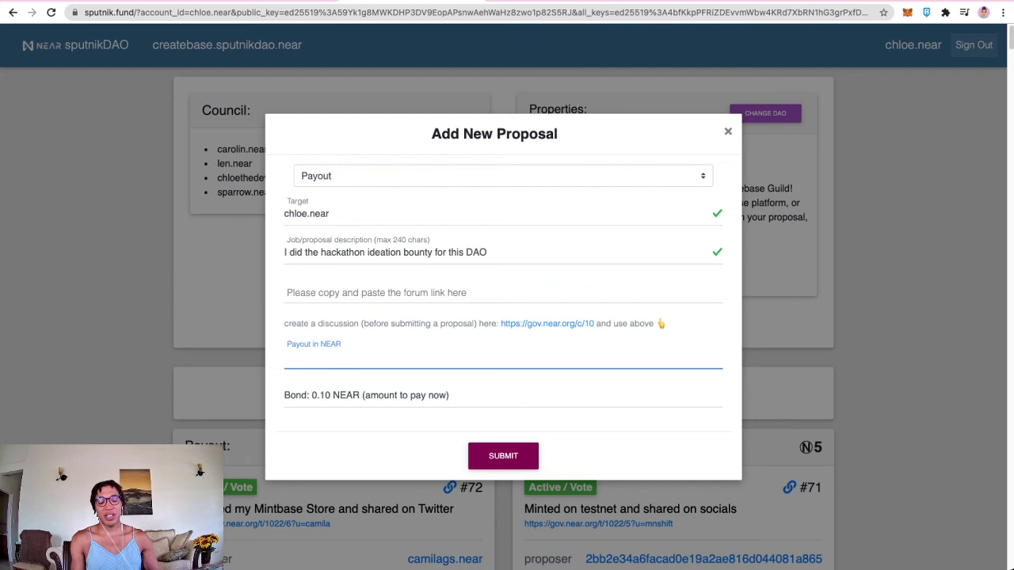
{"action": "key", "text": "ctrl+Tab"}
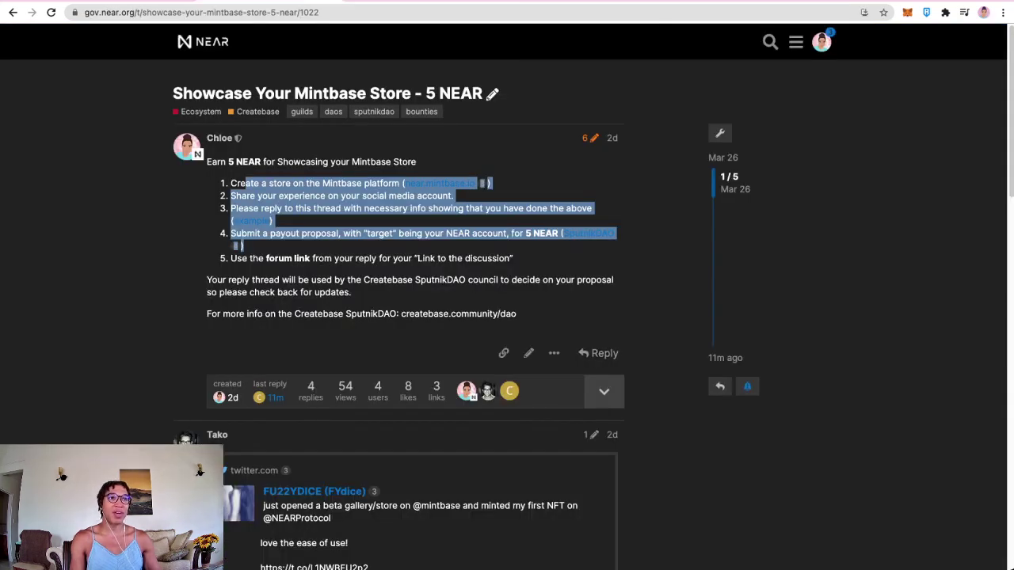
{"action": "key", "text": "ctrl+Tab"}
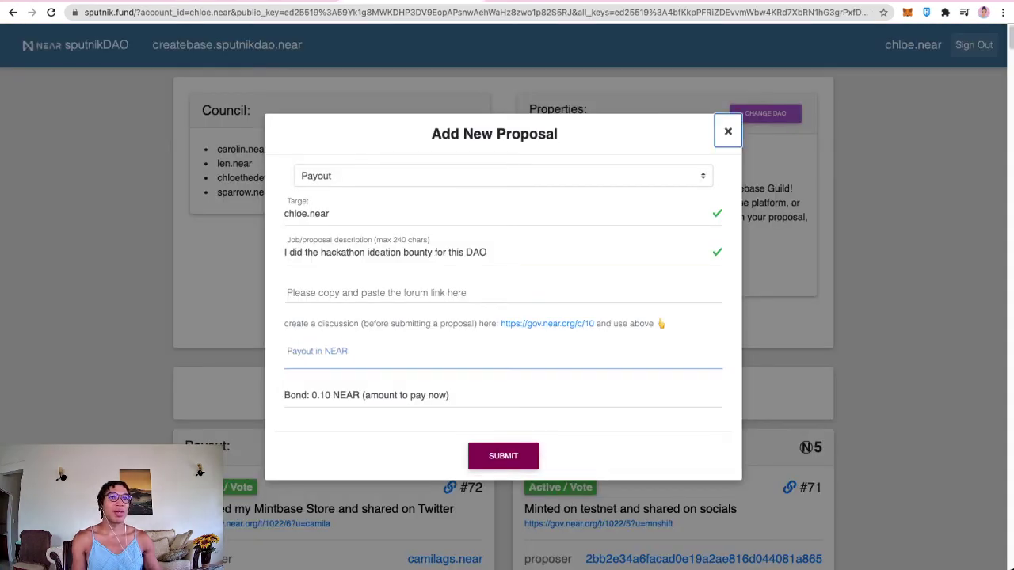
Step: Close the Add New Proposal dialog without submitting and find proposal #72
{"action": "left_click", "coordinate": [727, 131]}
{"action": "scroll", "coordinate": [507, 317], "scroll_direction": "down", "scroll_amount": 3}
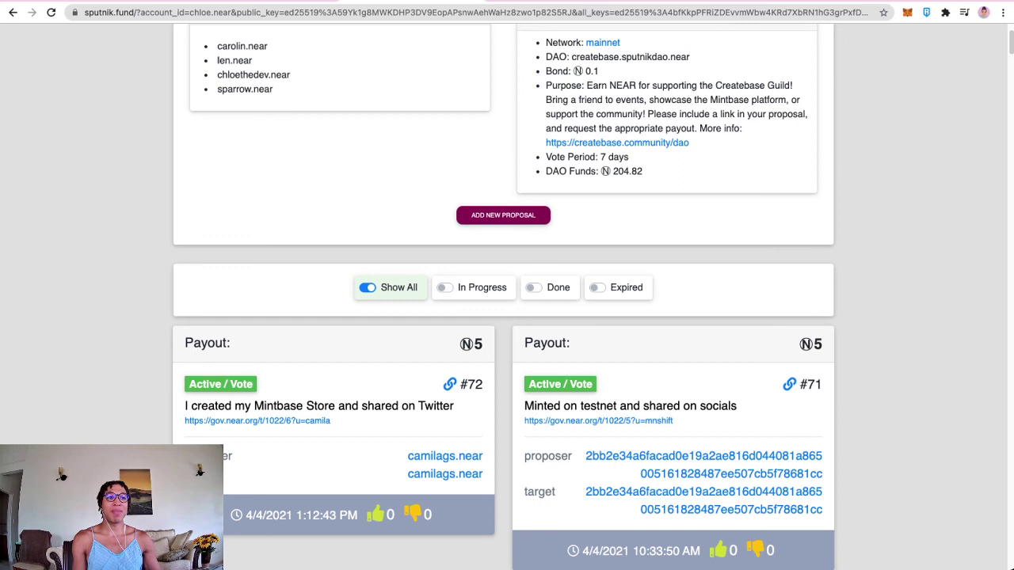
{"action": "left_click_drag", "start_coordinate": [284, 405], "coordinate": [426, 405]}
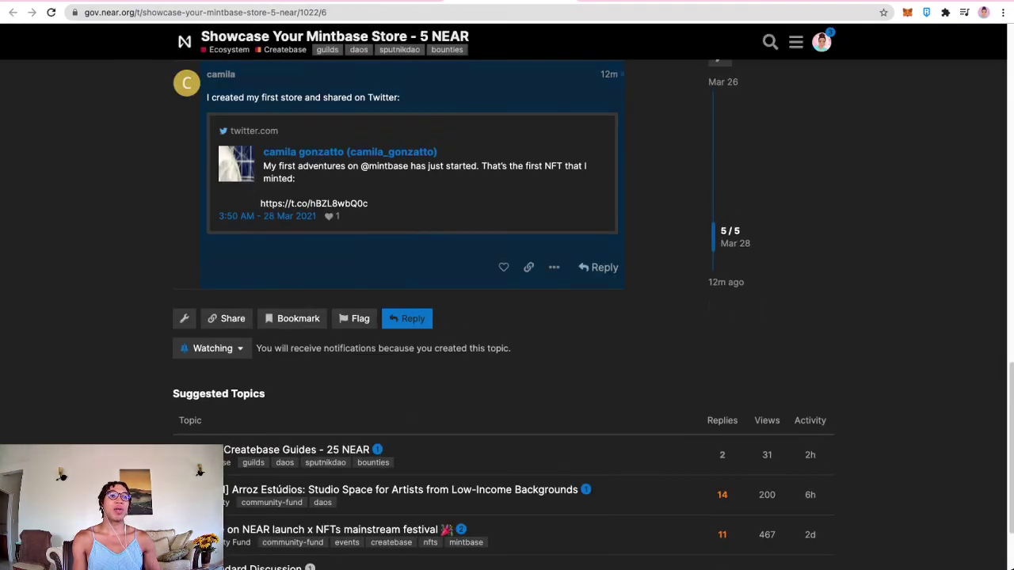
Step: Like the forum reply whose embedded tweet shows the Mintbase store shared on Twitter
{"action": "left_click_drag", "start_coordinate": [208, 97], "coordinate": [317, 215]}
{"action": "left_click", "coordinate": [444, 254]}
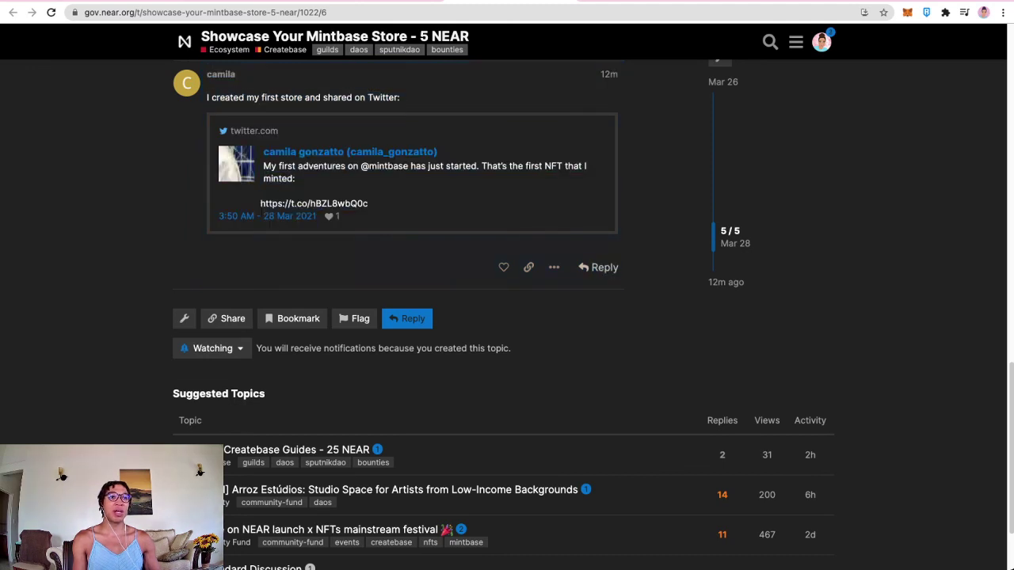
{"action": "left_click", "coordinate": [502, 267]}
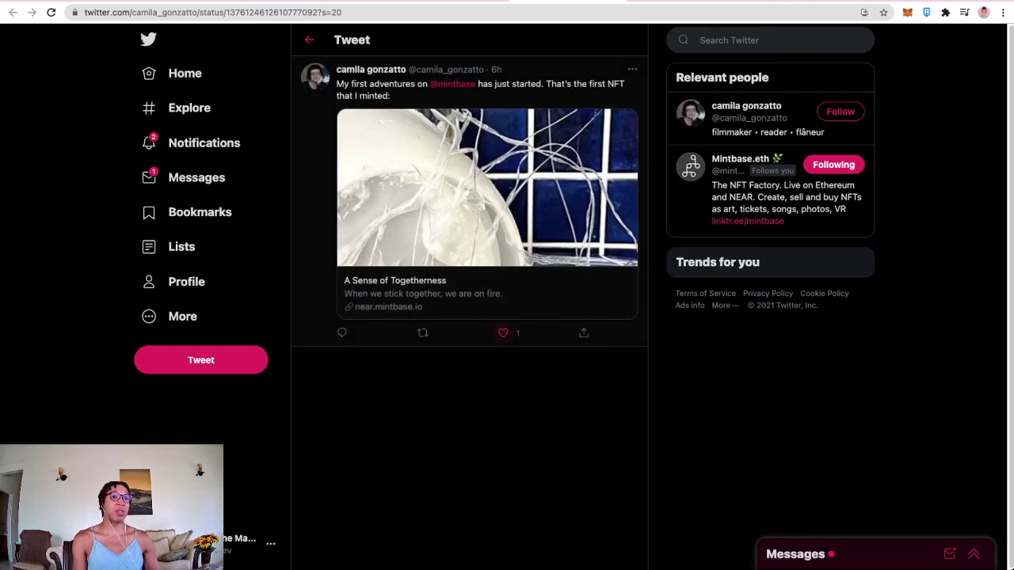
Step: Like and retweet the member's first Mintbase NFT tweet
{"action": "left_click", "coordinate": [503, 332]}
{"action": "left_click", "coordinate": [422, 333]}
{"action": "left_click", "coordinate": [403, 341]}
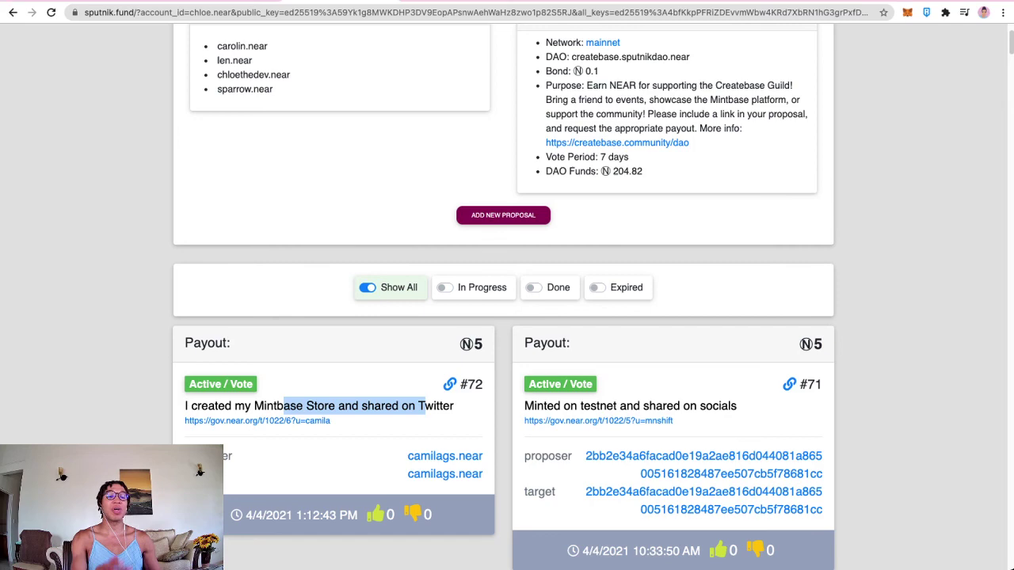
Step: Scroll through the createbase DAO page to review 5 NEAR payout proposals #72 and #71
{"action": "scroll", "coordinate": [506, 317], "scroll_direction": "up", "scroll_amount": 3}
{"action": "scroll", "coordinate": [507, 317], "scroll_direction": "down", "scroll_amount": 5}
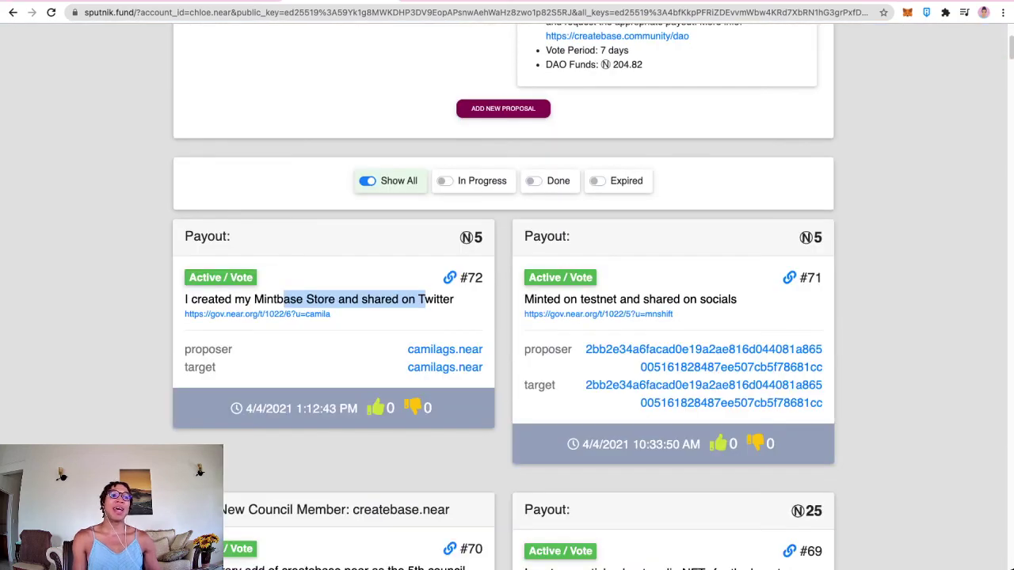
{"action": "scroll", "coordinate": [507, 316], "scroll_direction": "up", "scroll_amount": 2}
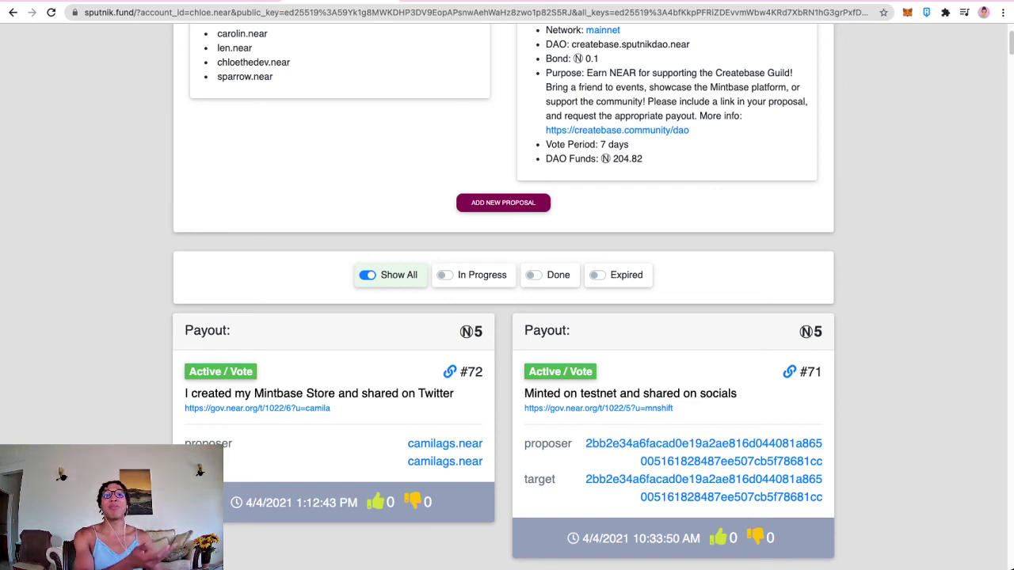
{"action": "scroll", "coordinate": [504, 297], "scroll_direction": "up", "scroll_amount": 1}
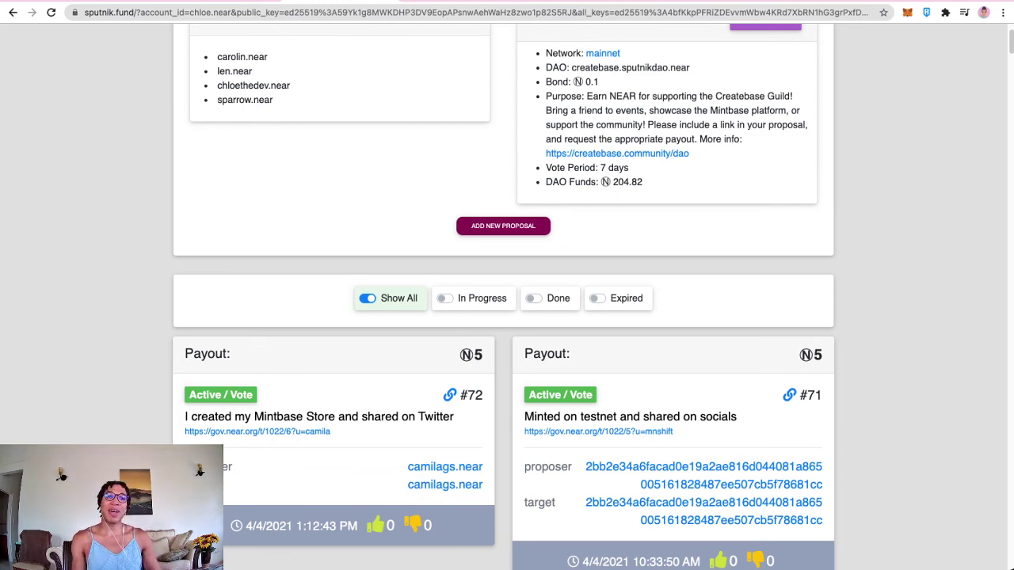
{"action": "scroll", "coordinate": [504, 297], "scroll_direction": "up", "scroll_amount": 3}
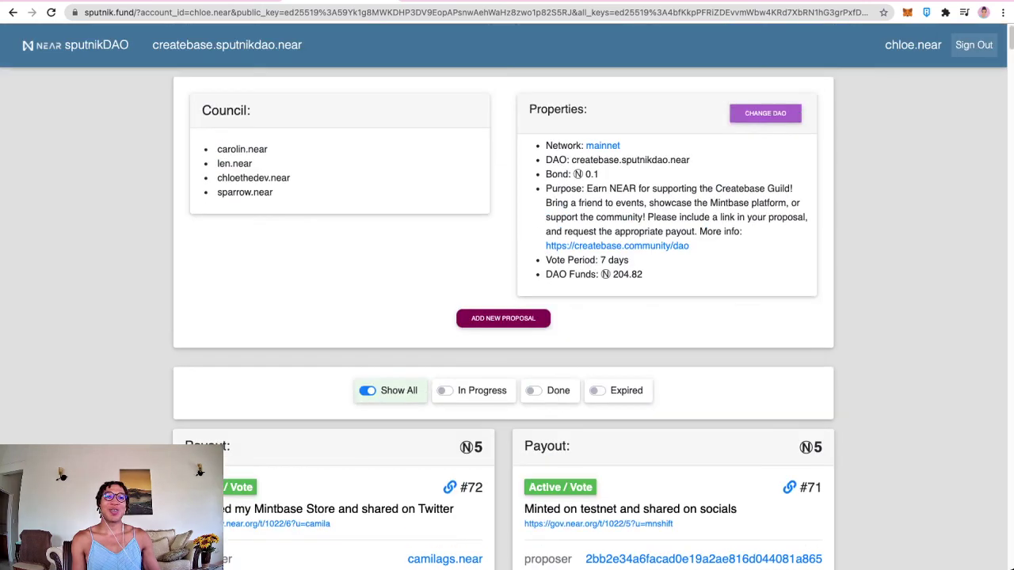